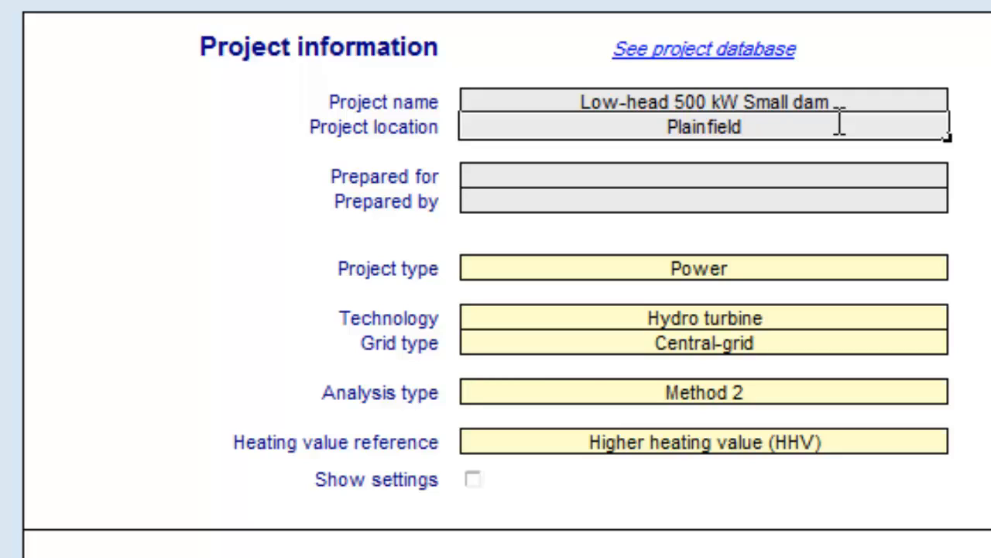
# Complete the project location as "Plainfield, On Canada"
pyautogui.write(', On')
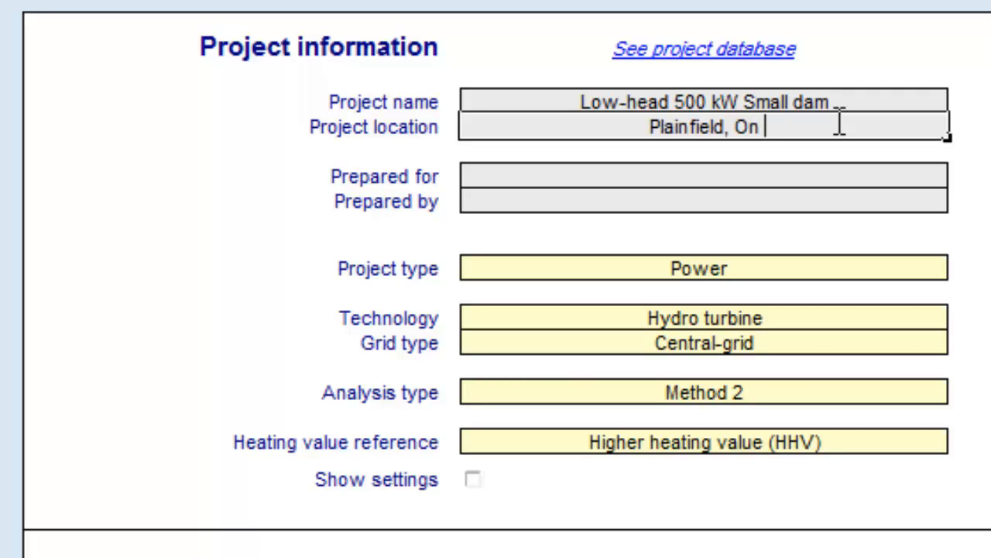
pyautogui.write(' Canada')
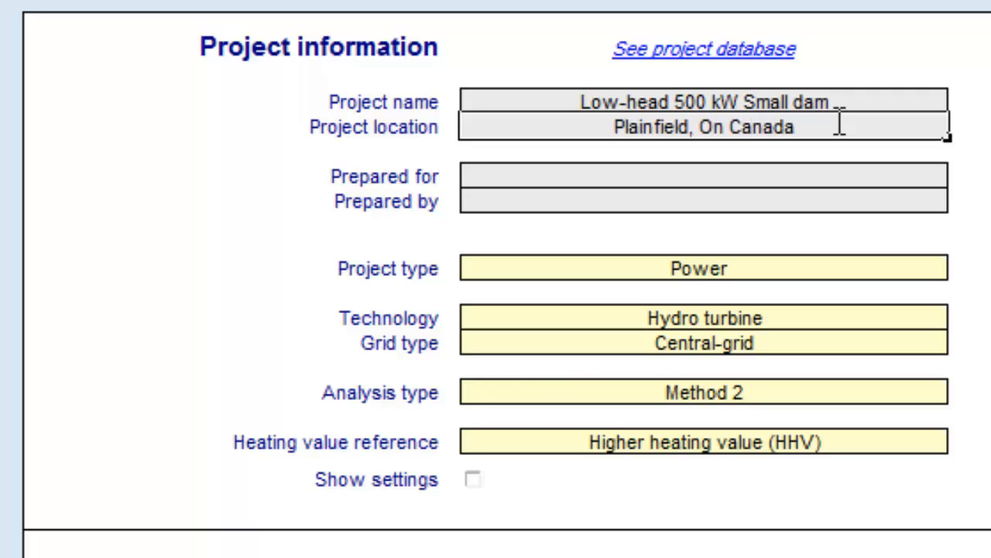
pyautogui.press('Return')
pyautogui.press('Return')
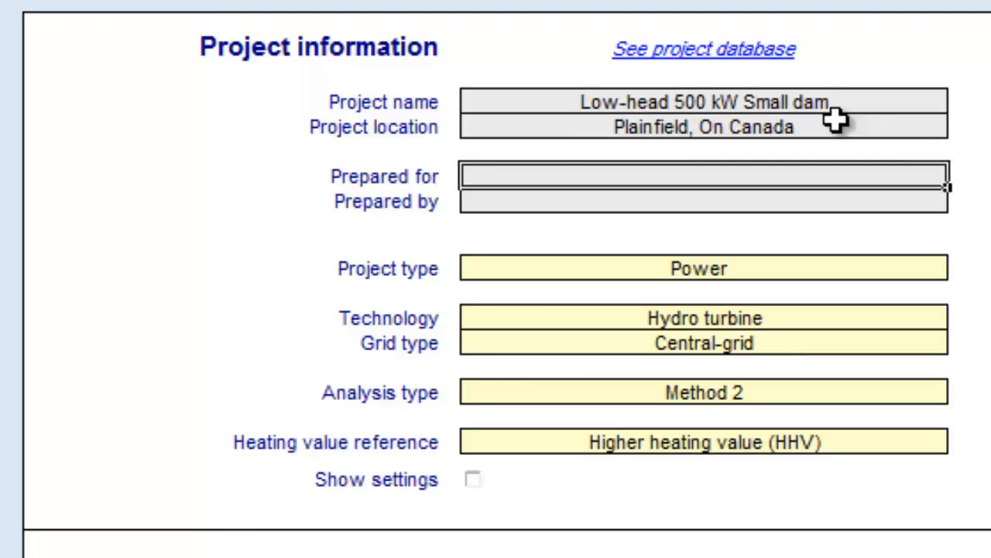
# Set the Prepared for entry to Leonardo Energy and enter the preparer's full name as Prepared by
pyautogui.write('Leon')
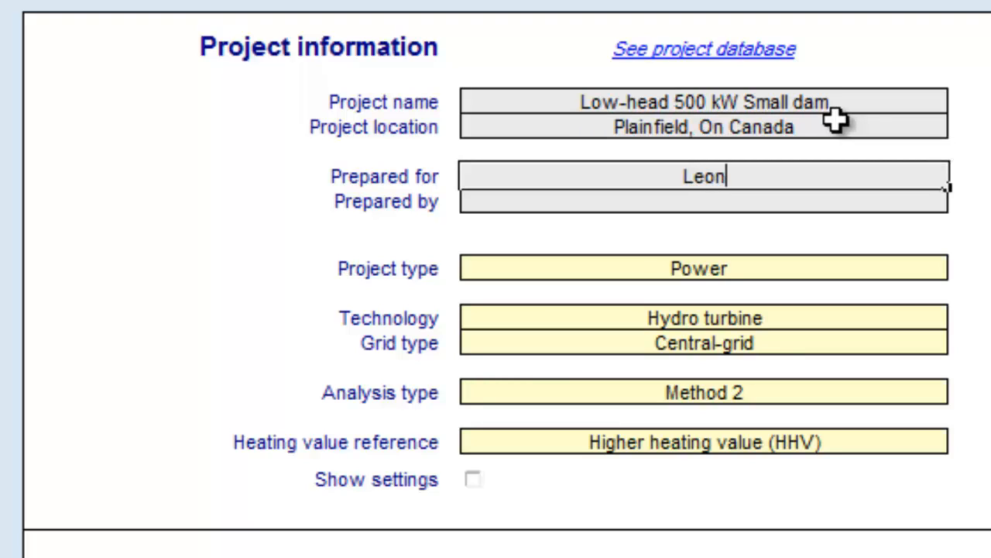
pyautogui.write('ardo Energy')
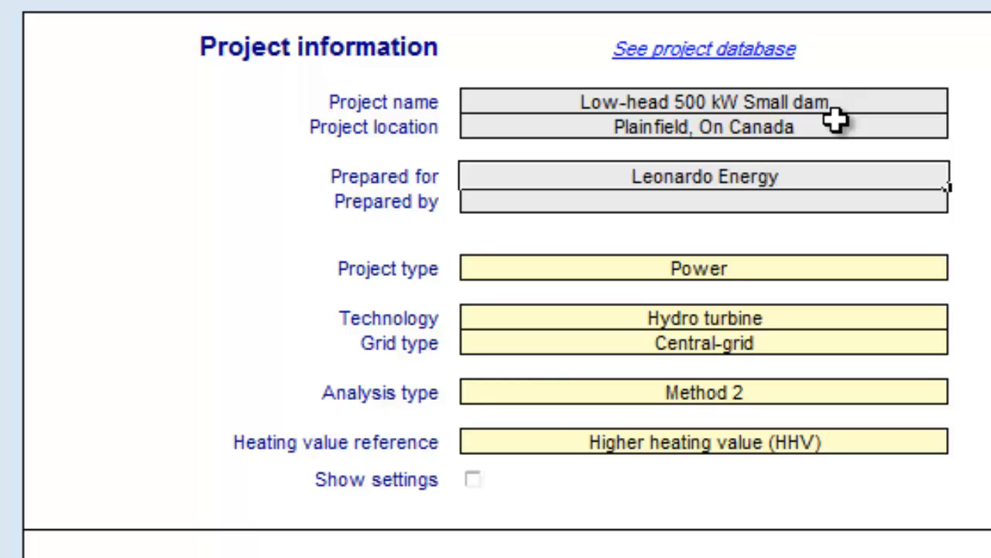
pyautogui.press('Return')
pyautogui.write('F')
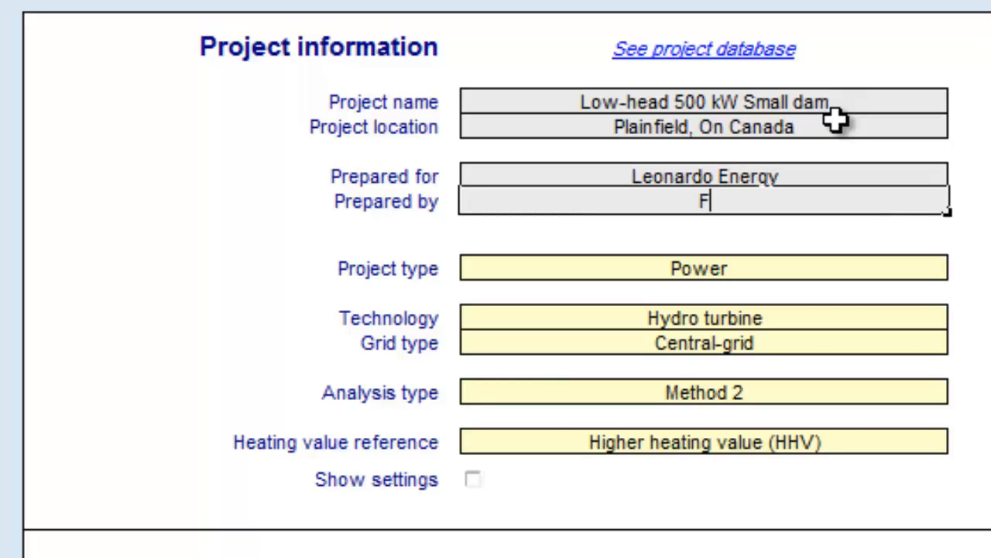
pyautogui.write('rederic ')
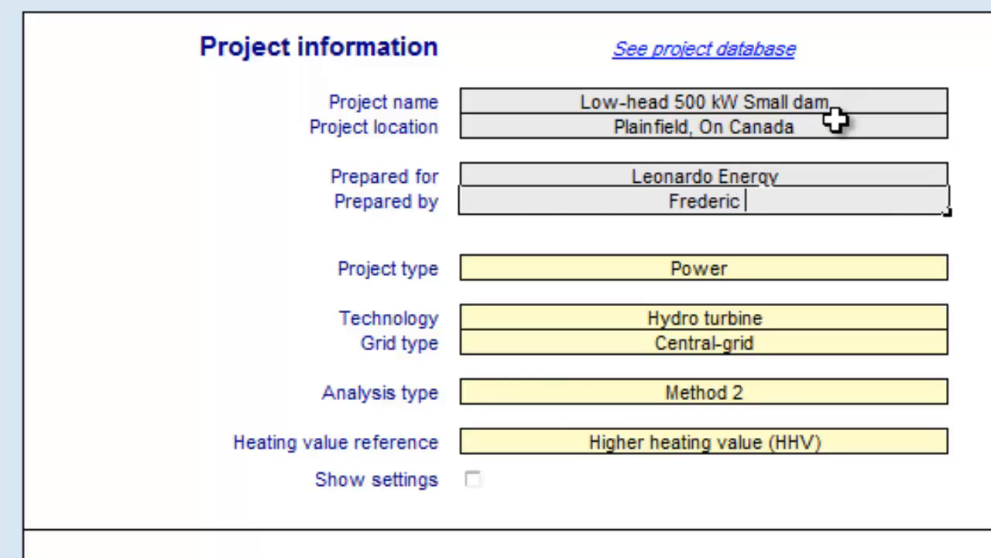
pyautogui.write('Pouyot')
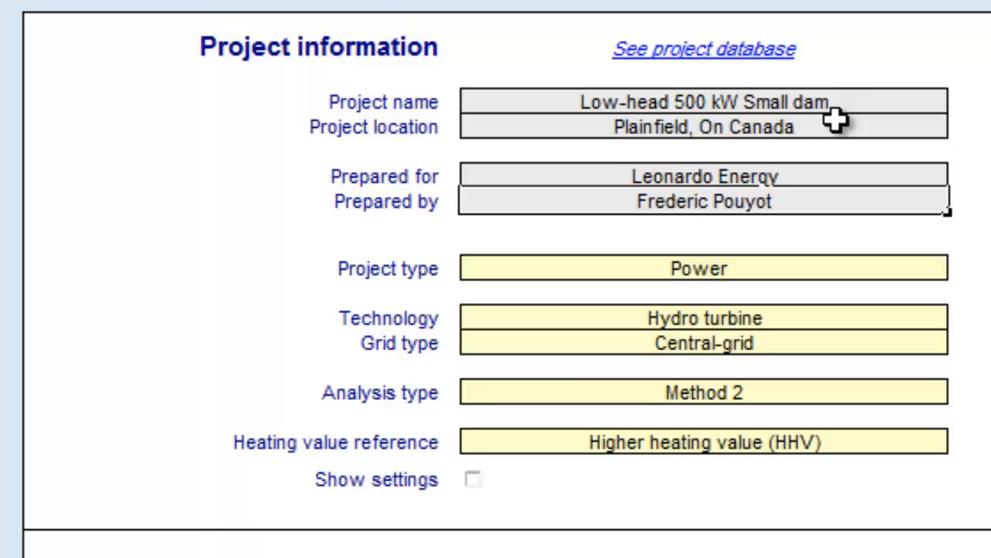
pyautogui.press('Return')
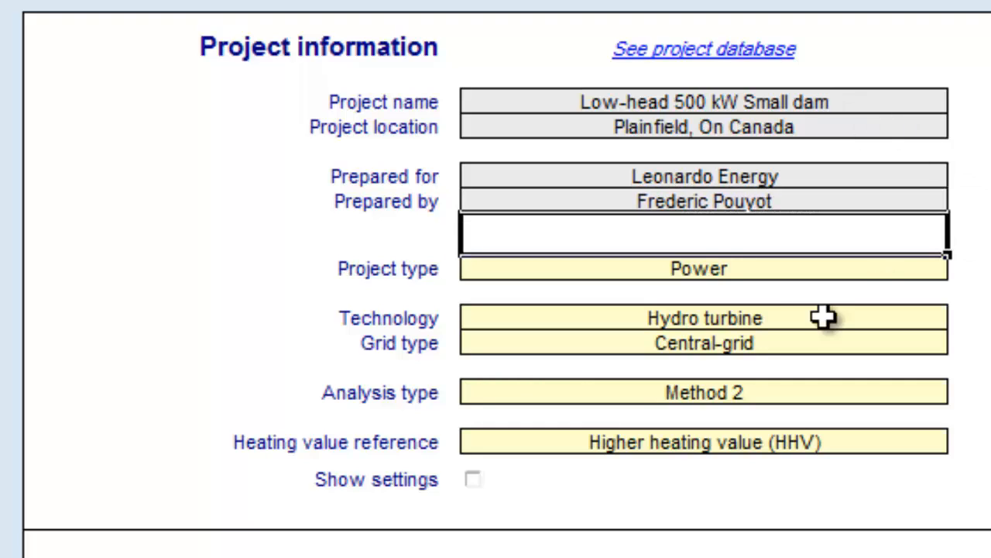
# Review the choices for project type, technology, grid type, analysis type and heating value reference
pyautogui.click(747, 271)
pyautogui.click(804, 269)
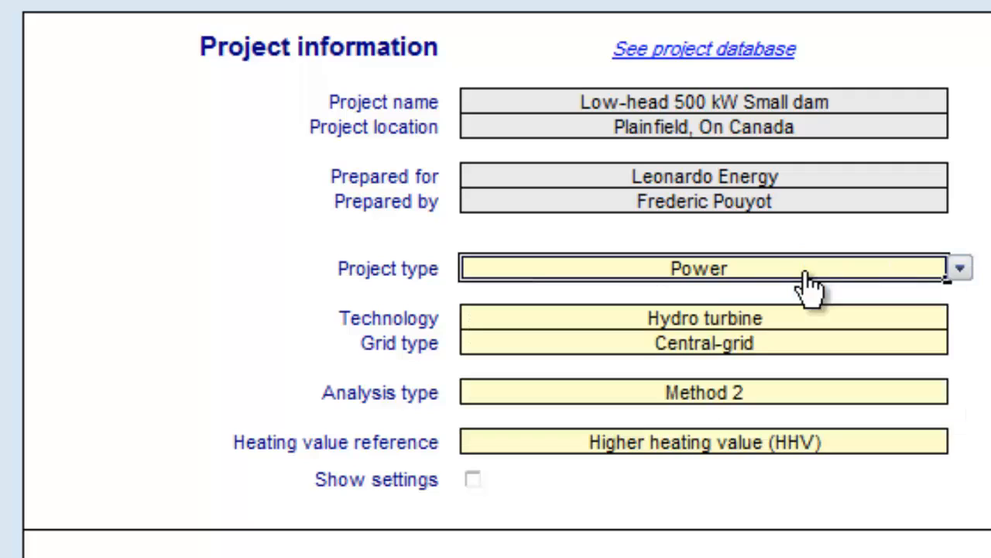
pyautogui.click(801, 322)
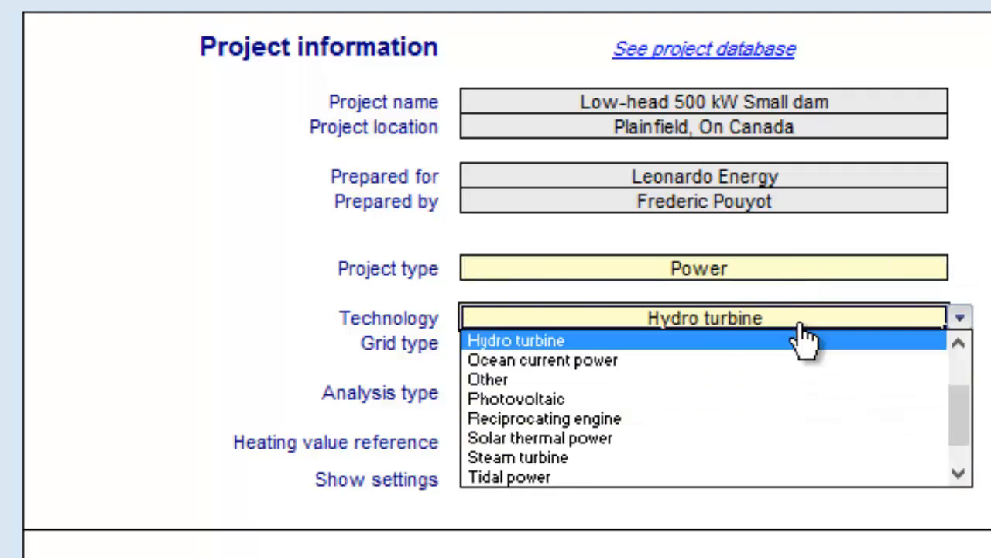
pyautogui.click(801, 326)
pyautogui.click(758, 344)
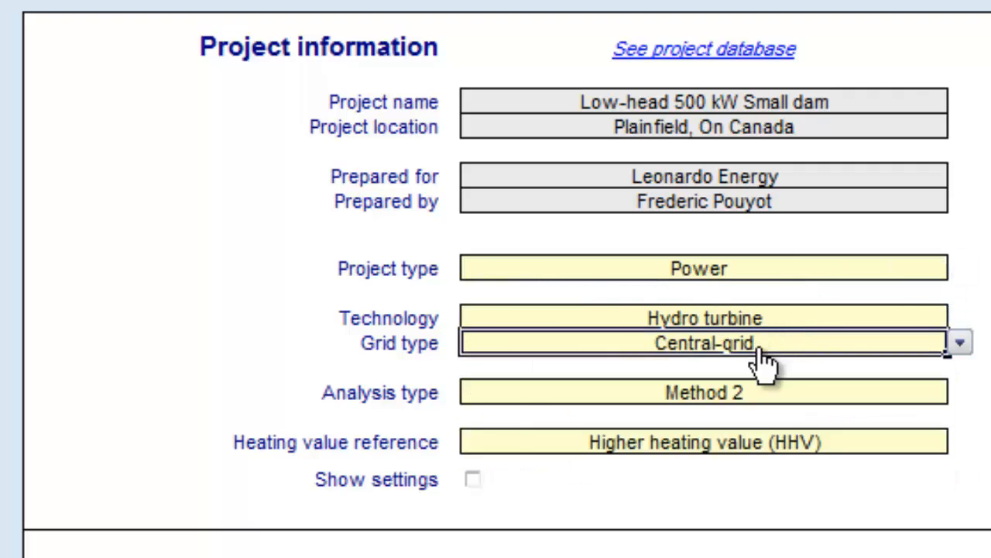
pyautogui.click(763, 350)
pyautogui.click(761, 398)
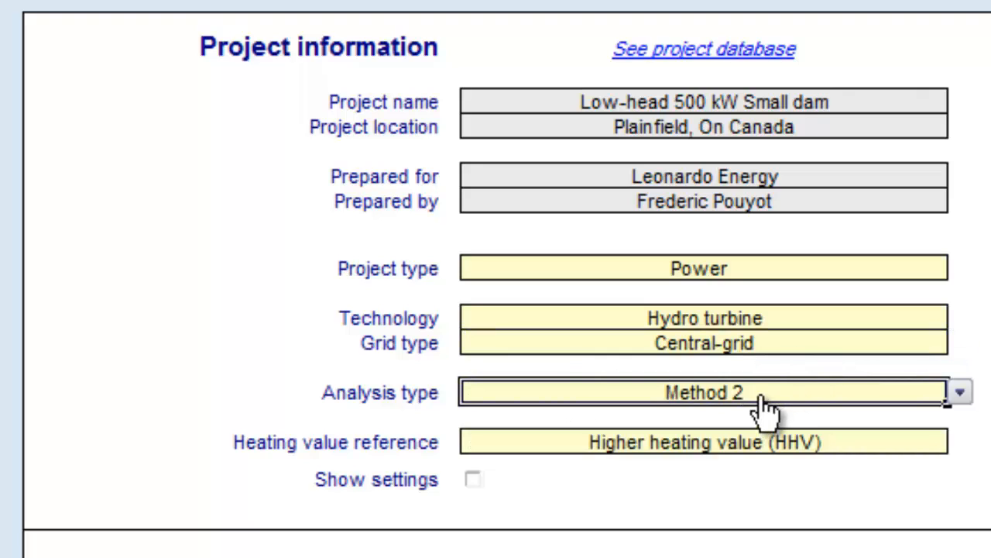
pyautogui.click(762, 397)
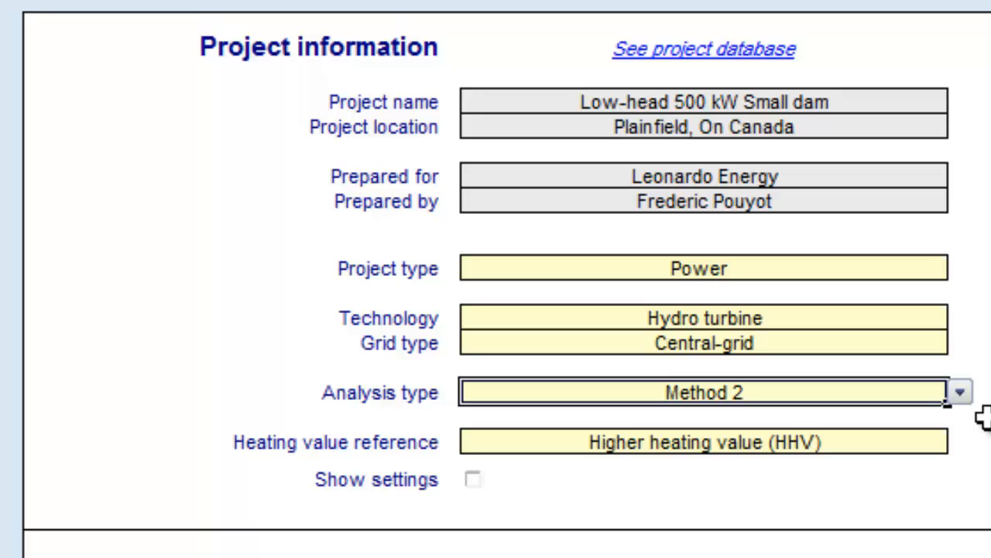
pyautogui.click(831, 457)
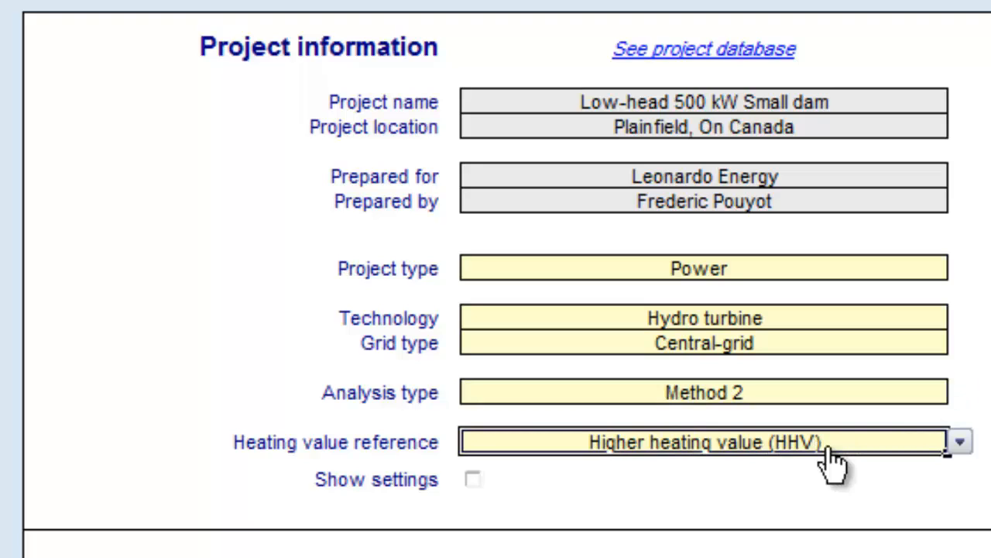
pyautogui.click(831, 459)
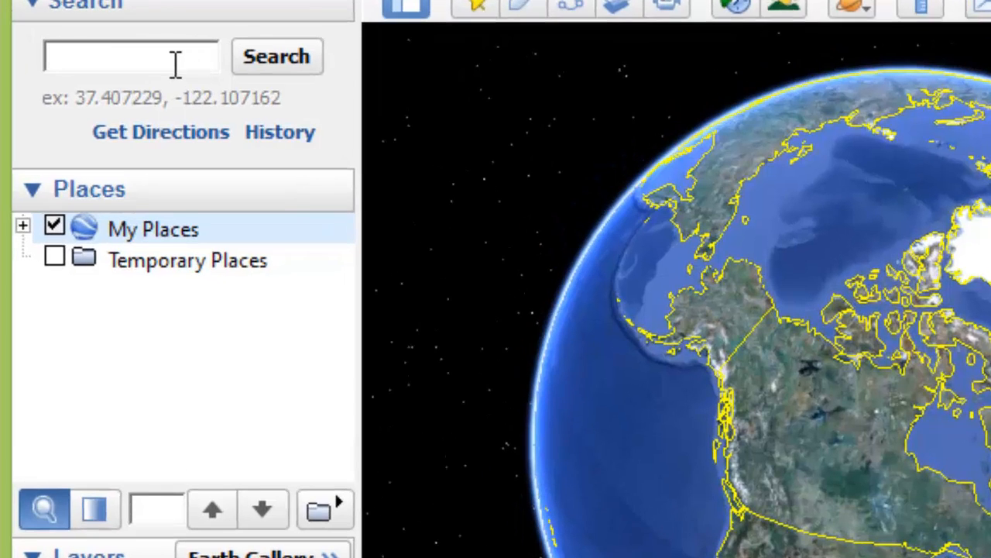
# In Google Earth, search for the site coordinates 44.301, -77.339
pyautogui.write('44.301')
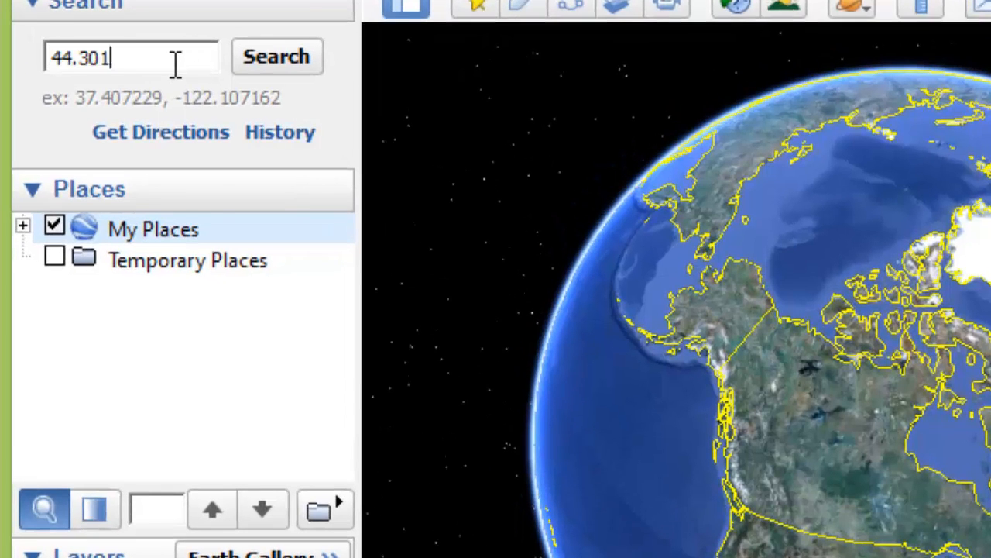
pyautogui.write(', -')
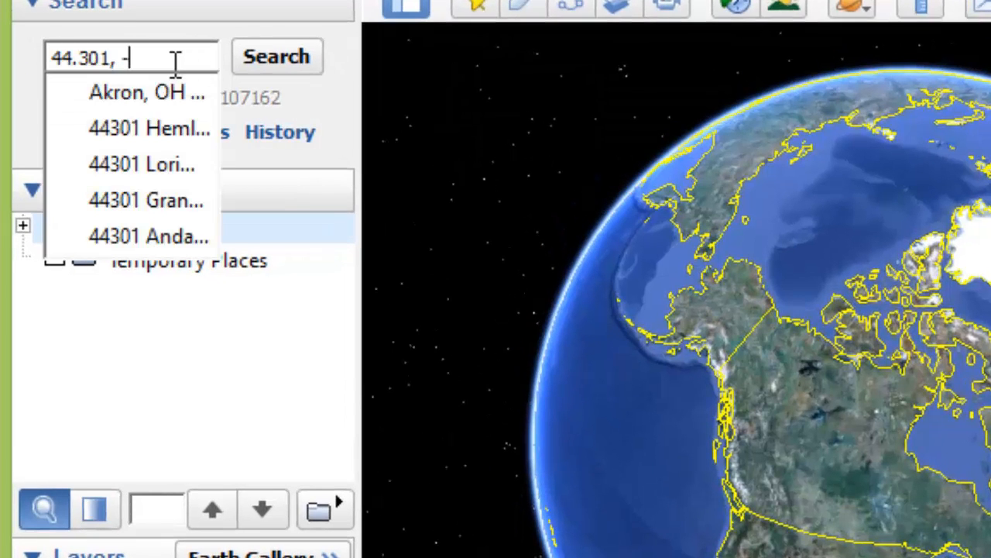
pyautogui.write('77')
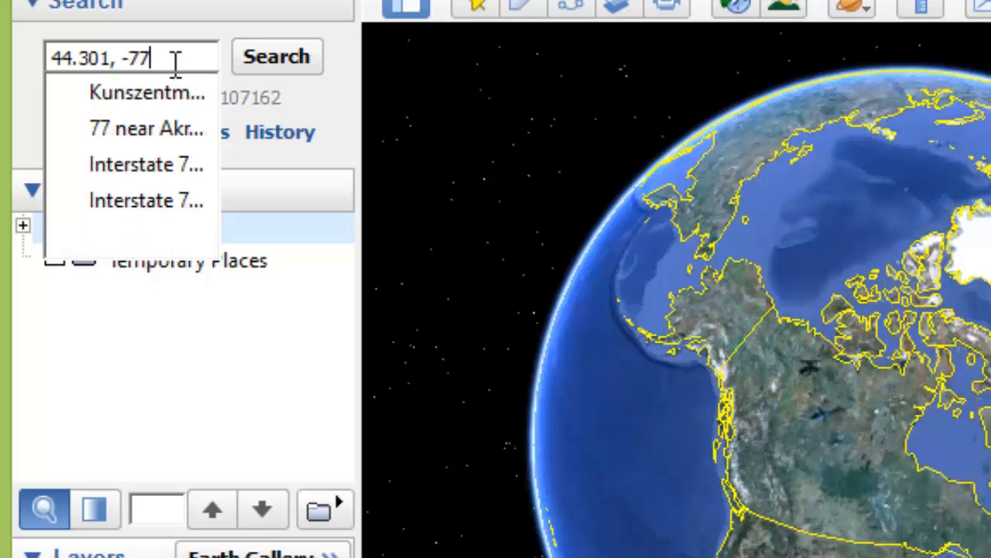
pyautogui.write('.339')
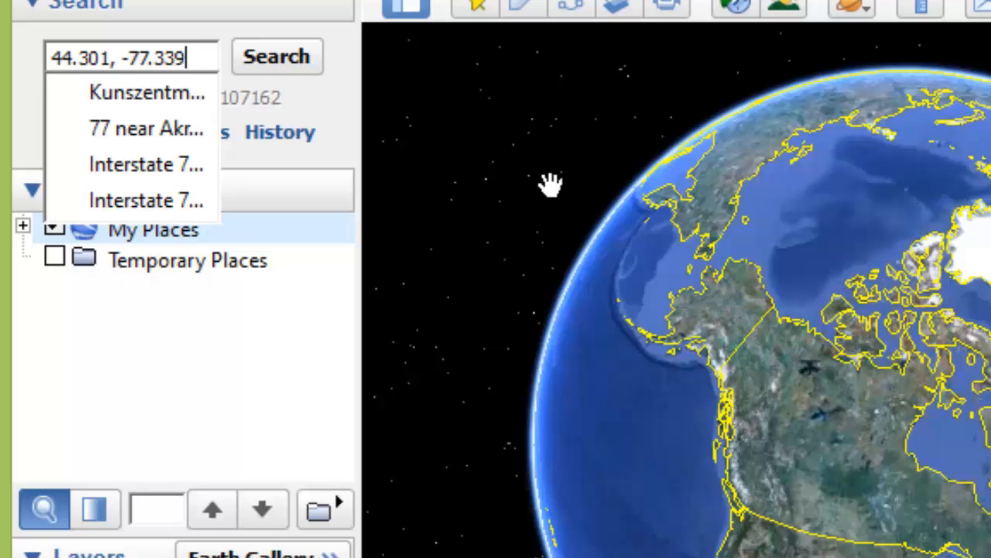
pyautogui.press('Return')
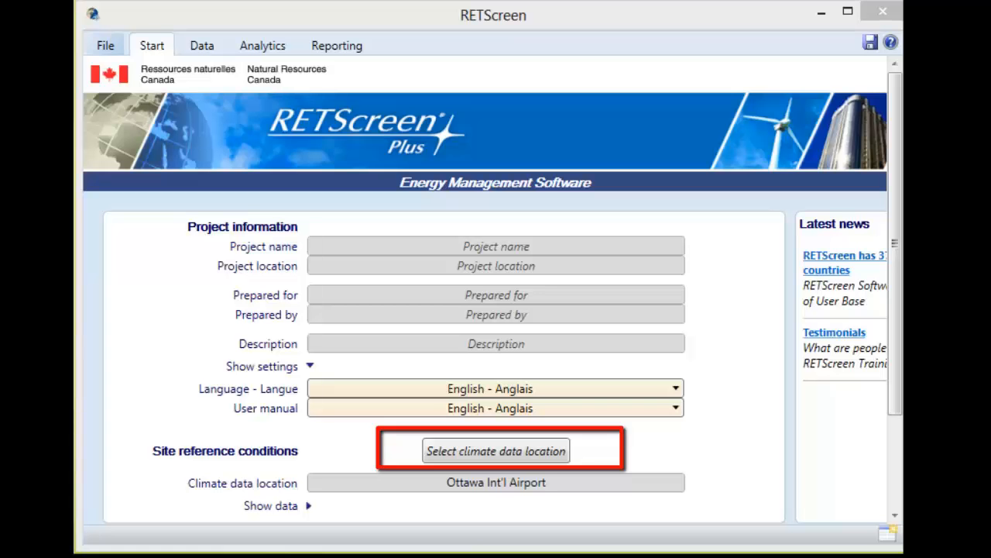
# In RETScreen Plus, search the climate database for "Plainfield, On" and select 44.29°N, -77.35°E as the project location
pyautogui.click(480, 454)
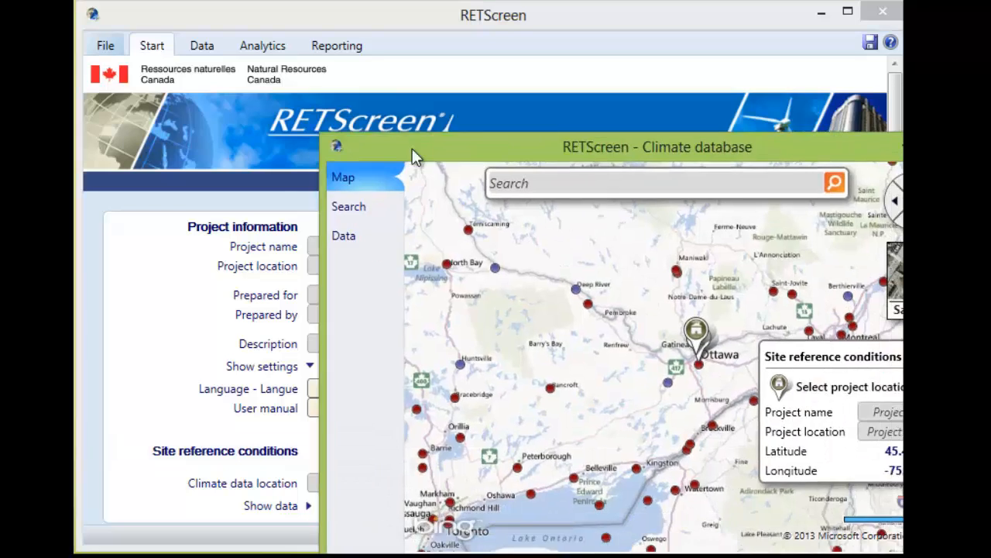
pyautogui.moveTo(411, 147); pyautogui.dragTo(224, 74)
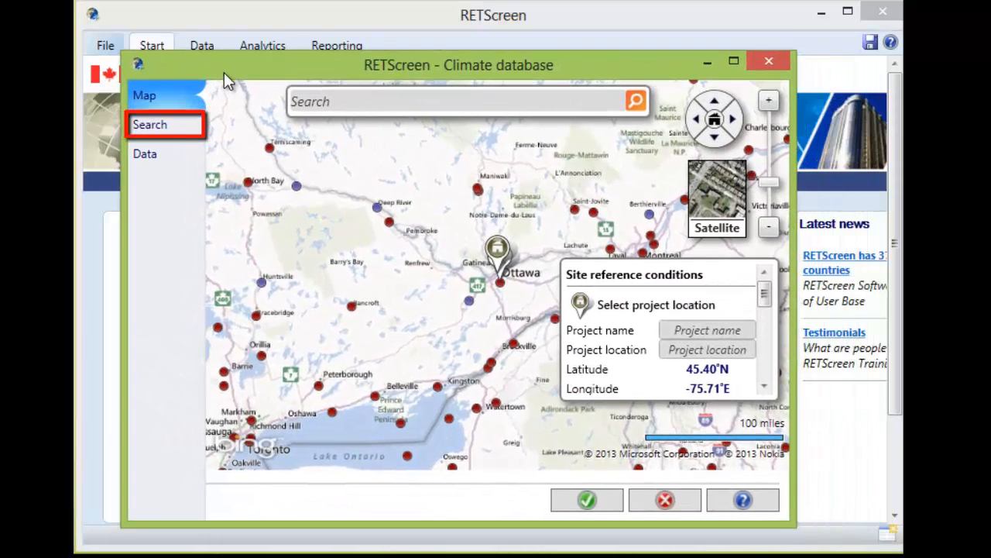
pyautogui.click(150, 124)
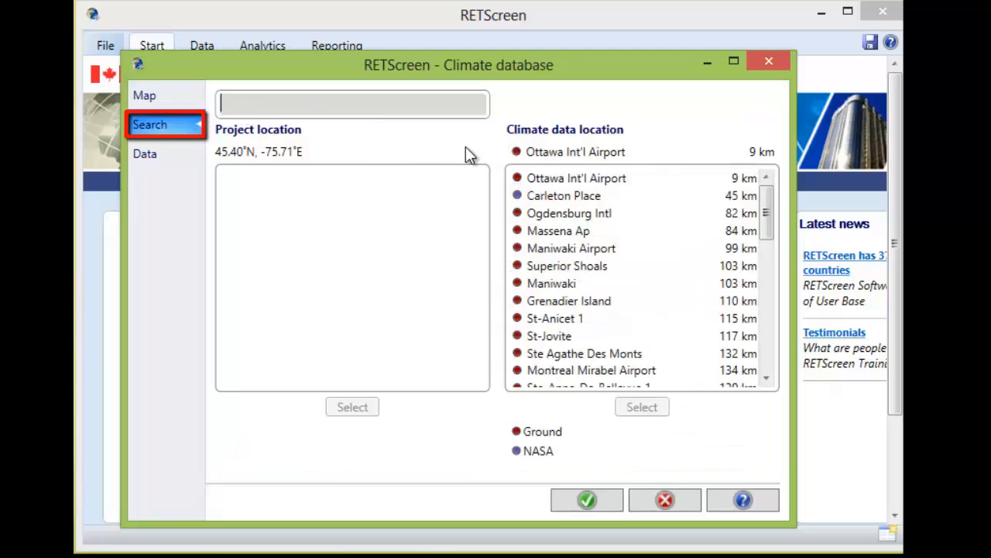
pyautogui.write('Plainfield')
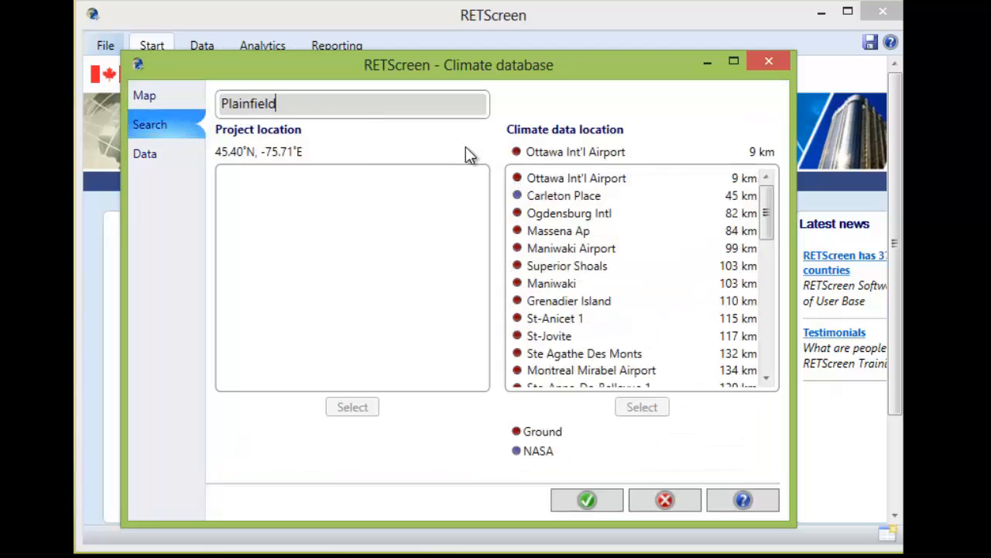
pyautogui.write(', On')
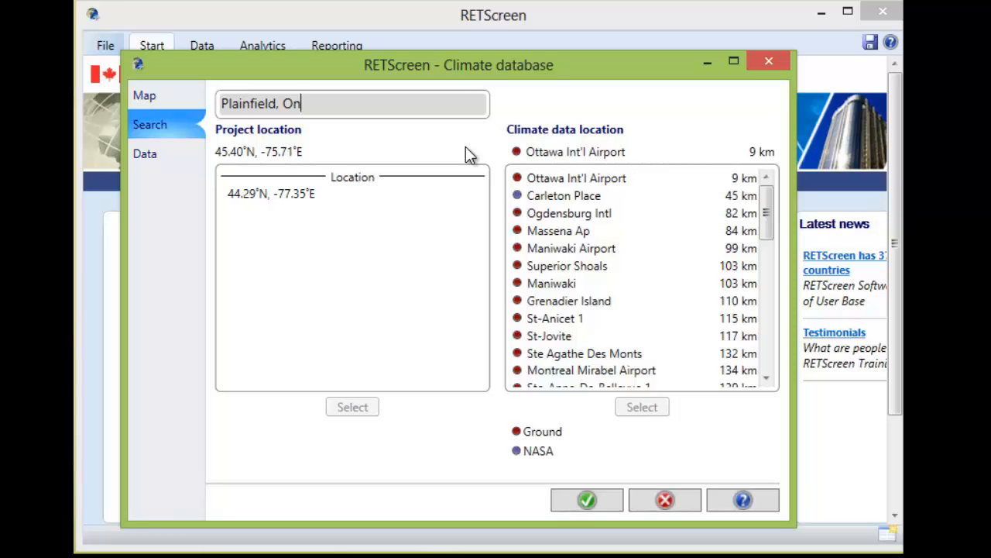
pyautogui.click(307, 195)
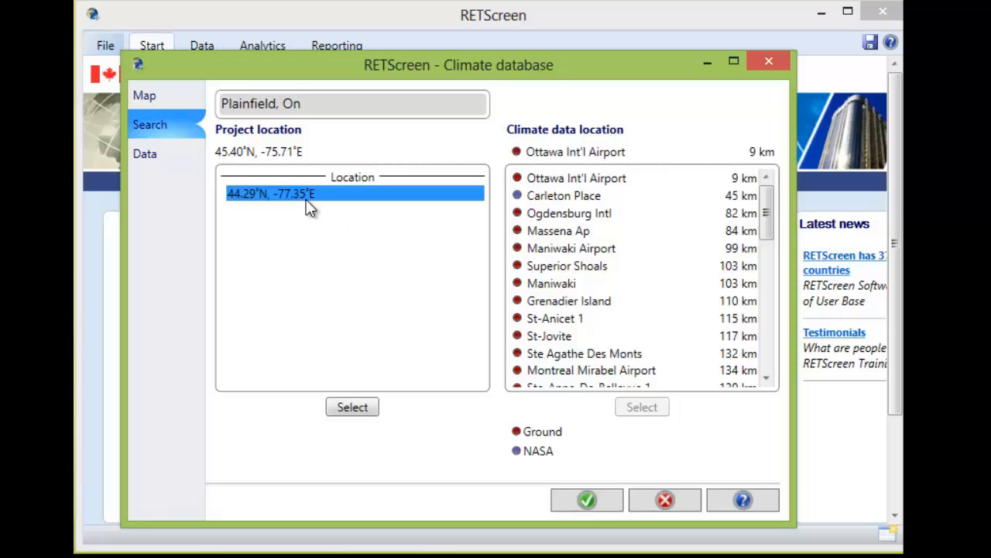
pyautogui.click(353, 407)
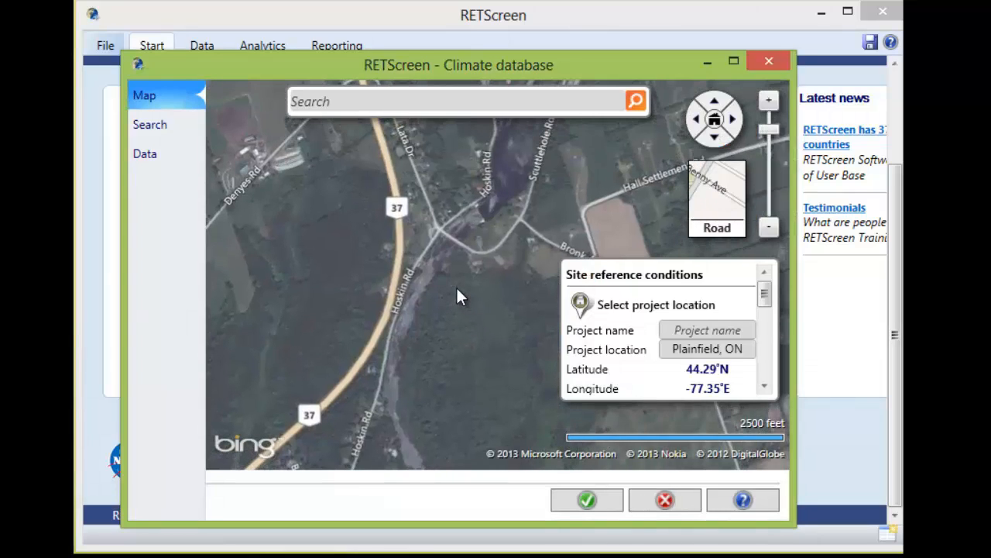
# Move the project location marker from Plainfield onto the river between Hoskin Rd and Scuttlehole Rd, and check the climate data location
pyautogui.moveTo(457, 289); pyautogui.dragTo(506, 192)
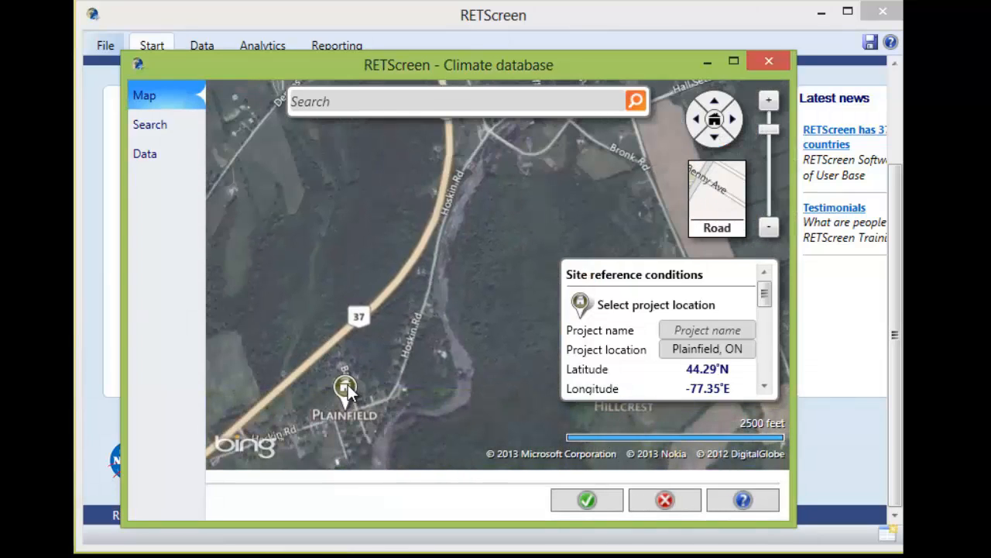
pyautogui.moveTo(348, 385); pyautogui.dragTo(449, 184)
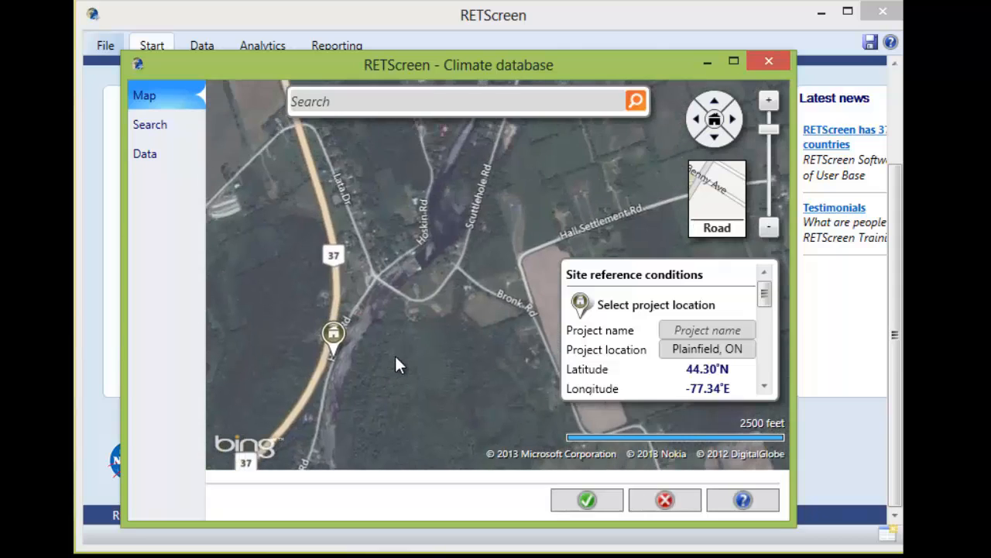
pyautogui.moveTo(330, 338); pyautogui.dragTo(440, 205)
pyautogui.moveTo(764, 294); pyautogui.dragTo(764, 323)
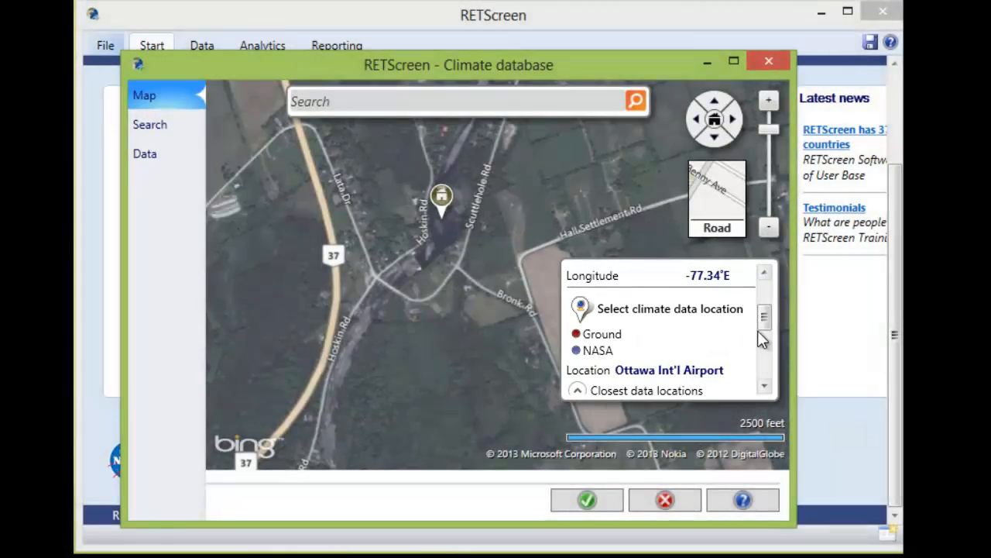
pyautogui.moveTo(764, 316); pyautogui.dragTo(766, 349)
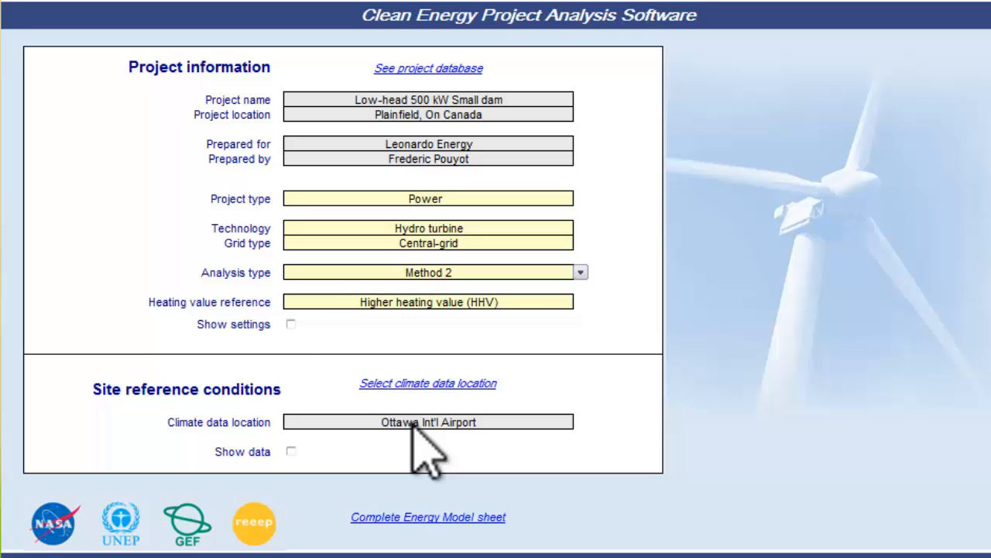
# In the Clean Energy Project Analysis workbook, show the site reference climate data for Ottawa Int'l Airport
pyautogui.click(291, 451)
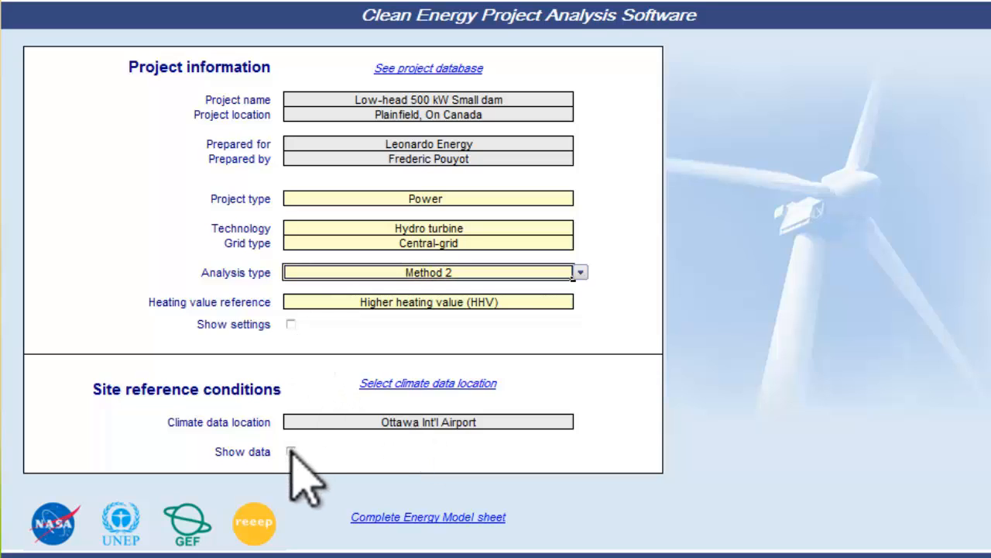
pyautogui.click(292, 451)
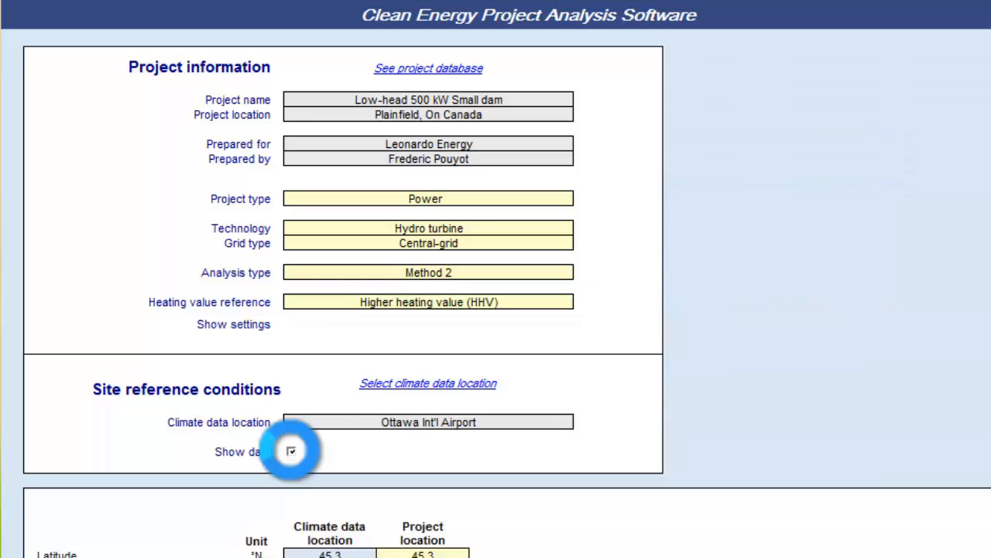
pyautogui.scroll(-5, 438, 503)
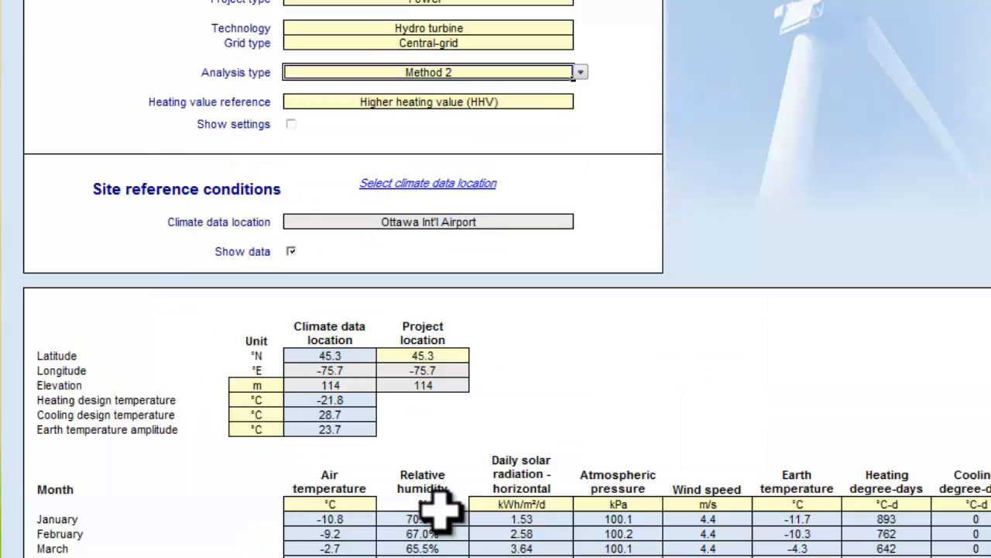
# Set the climate data location to Trenton Airport in Ontario, Canada
pyautogui.click(451, 184)
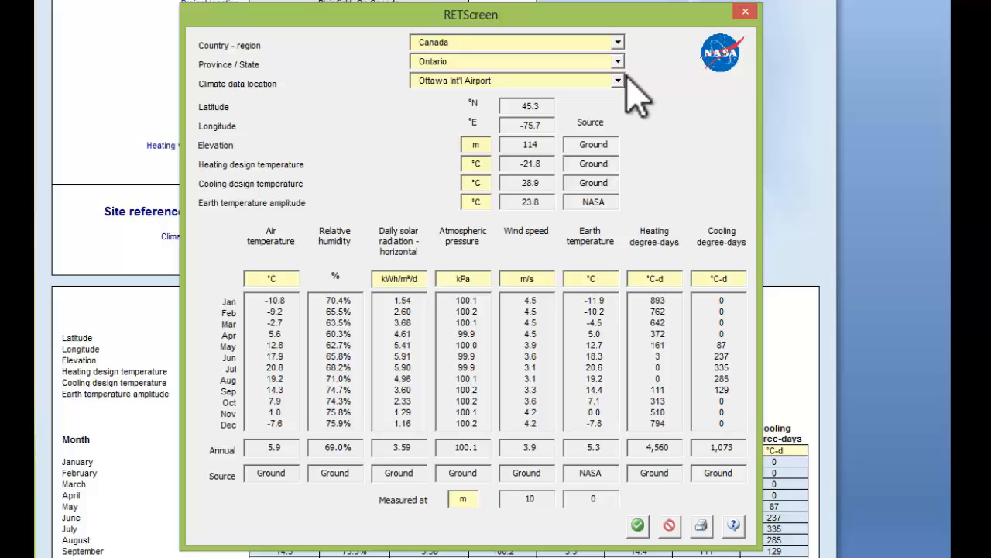
pyautogui.click(620, 43)
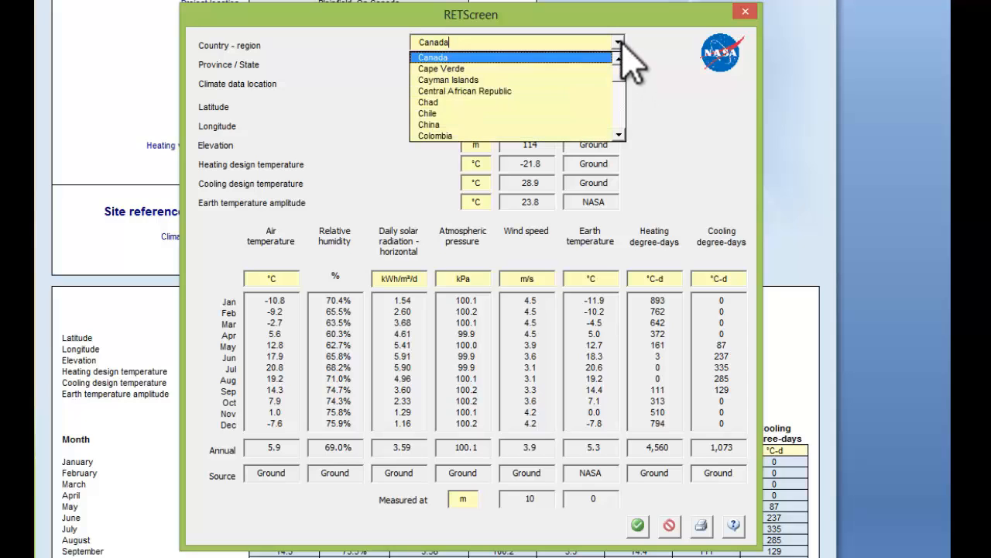
pyautogui.click(620, 44)
pyautogui.click(618, 61)
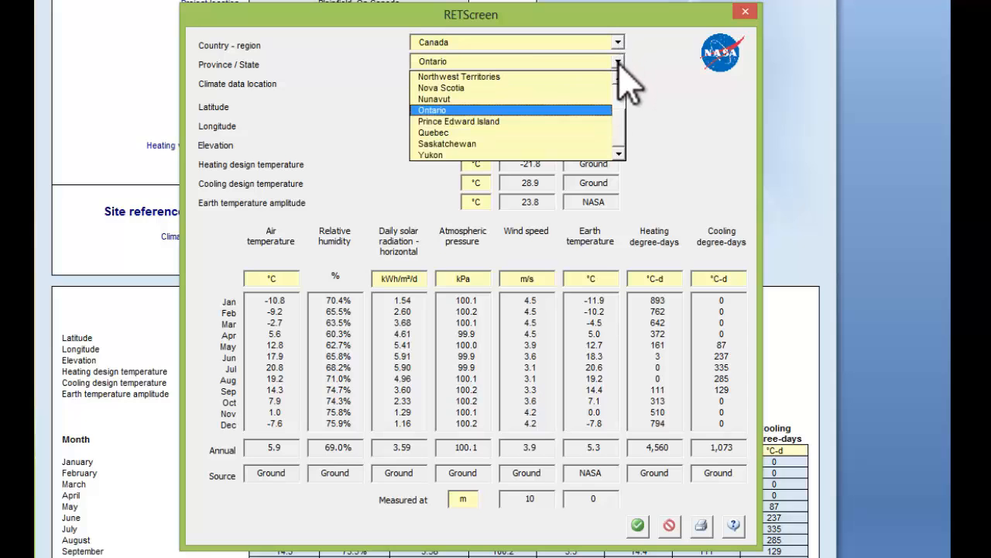
pyautogui.click(619, 61)
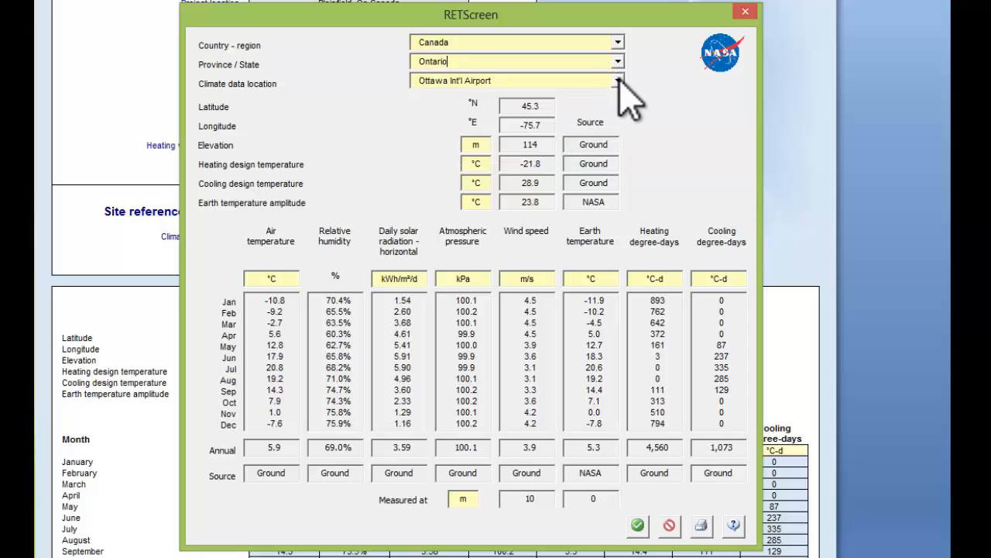
pyautogui.click(619, 80)
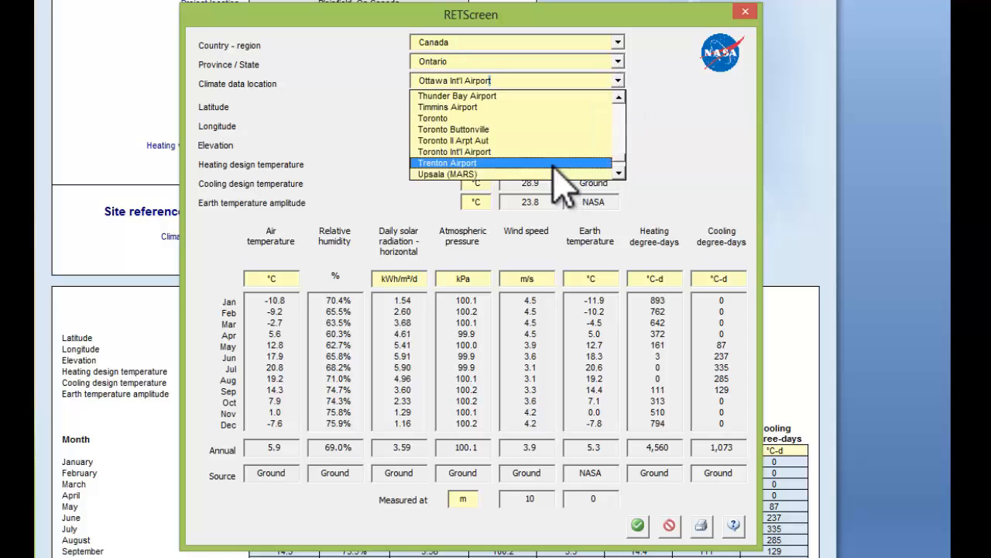
pyautogui.click(555, 164)
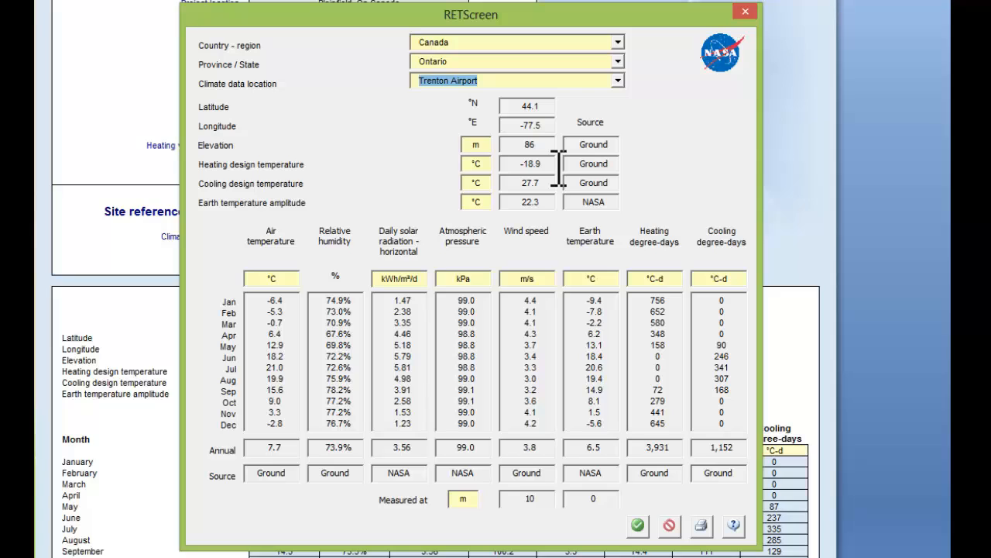
pyautogui.click(638, 525)
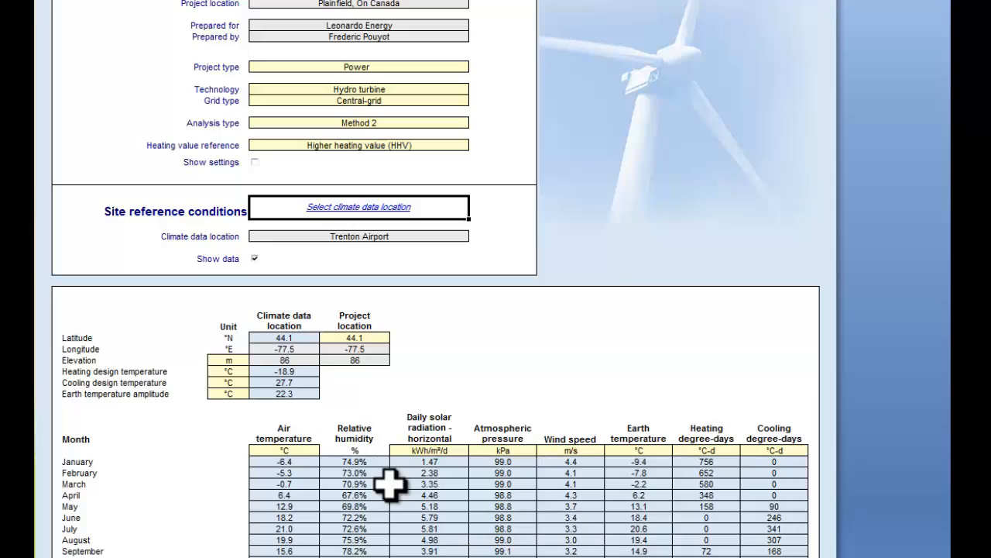
# Open the Energy Model sheet, switch the analysis type to Method 2 and examine its resource assessment and hydro turbine inputs
pyautogui.scroll(-1, 203, 471)
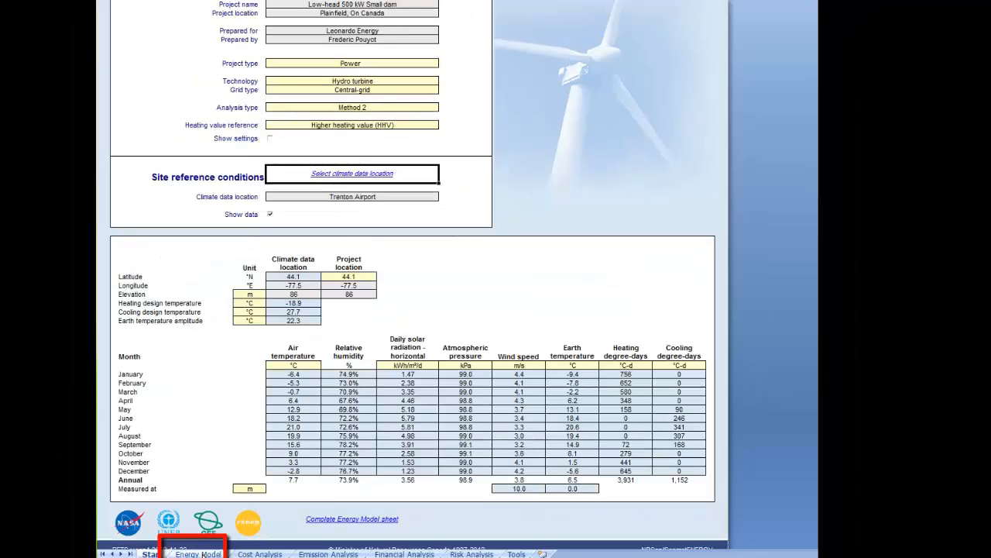
pyautogui.click(203, 554)
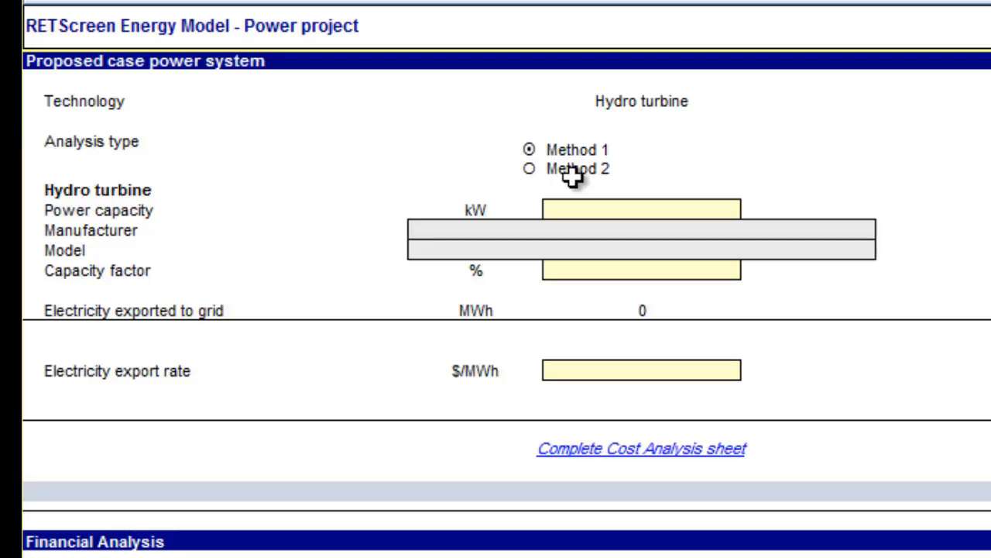
pyautogui.click(531, 171)
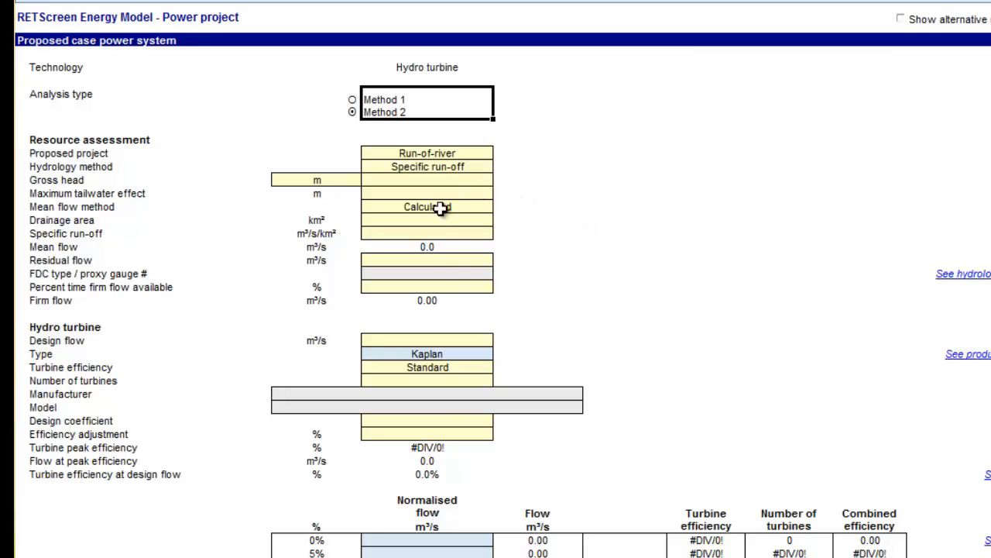
pyautogui.scroll(-6, 505, 505)
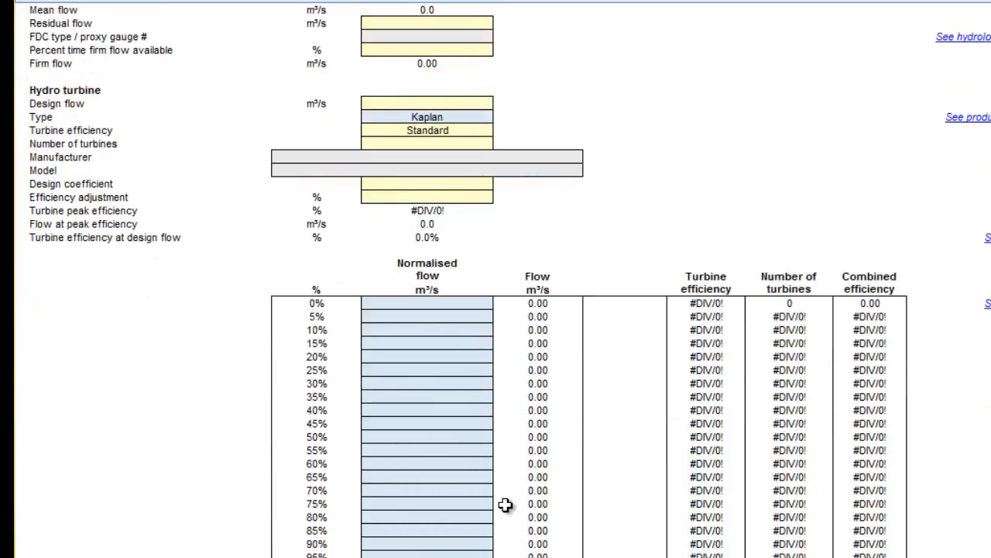
pyautogui.scroll(5, 505, 505)
pyautogui.scroll(2, 505, 505)
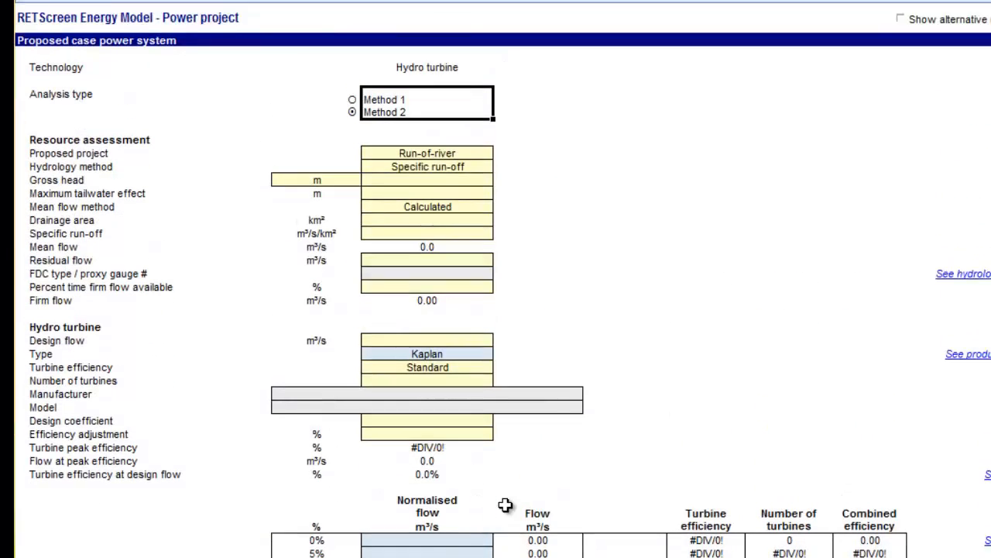
# Switch the analysis type to Method 1 and enter a 500 kW hydro turbine with manufacturer MJ2 and model DN4500
pyautogui.click(354, 98)
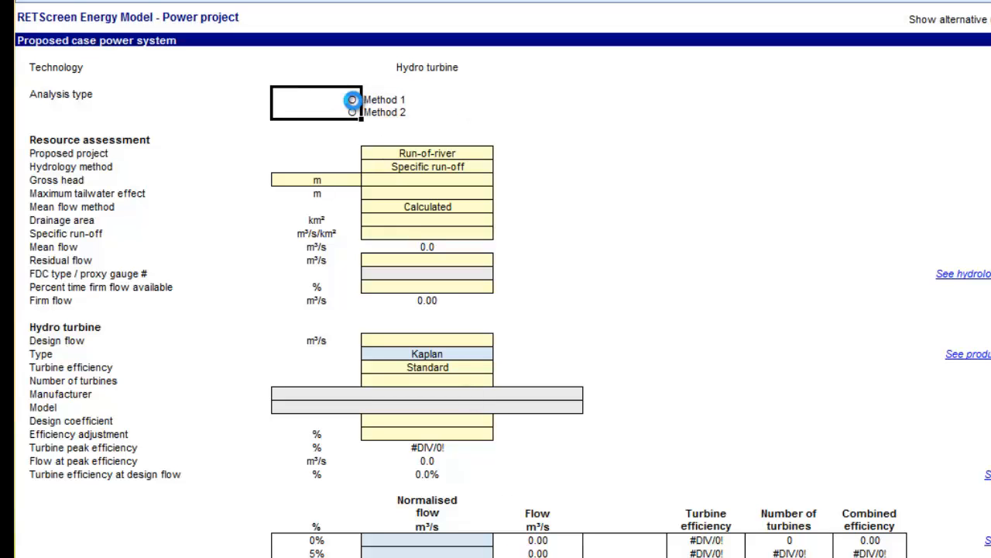
pyautogui.write('500')
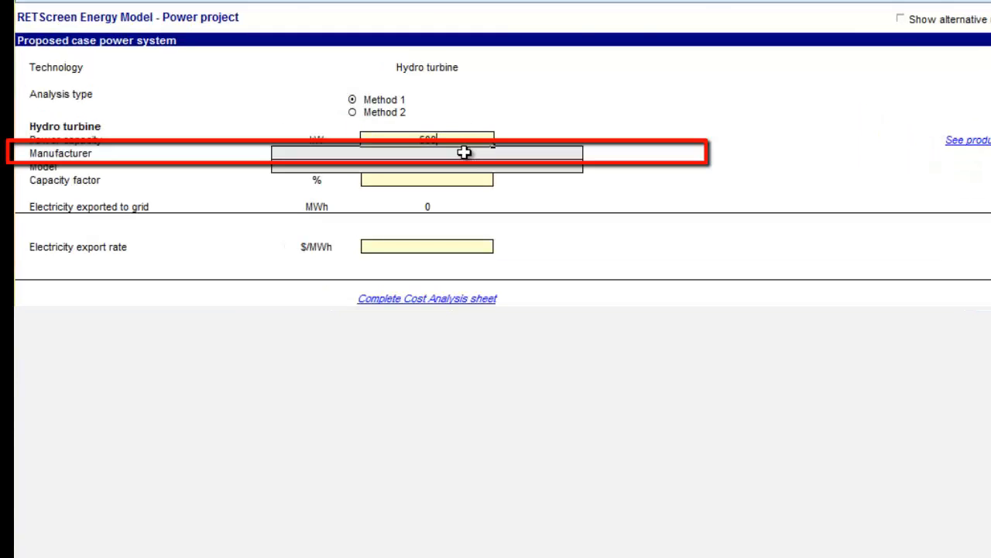
pyautogui.click(463, 152)
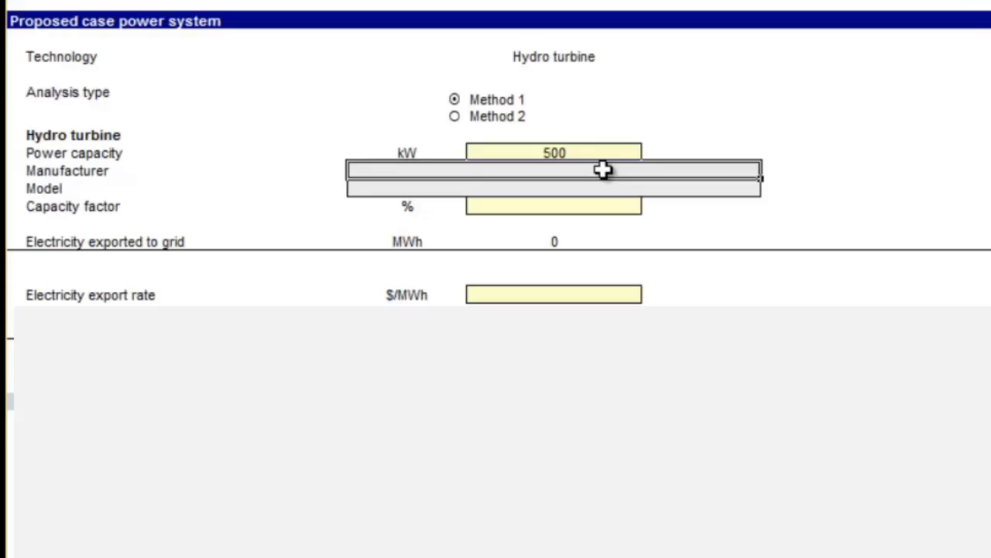
pyautogui.write('MJ')
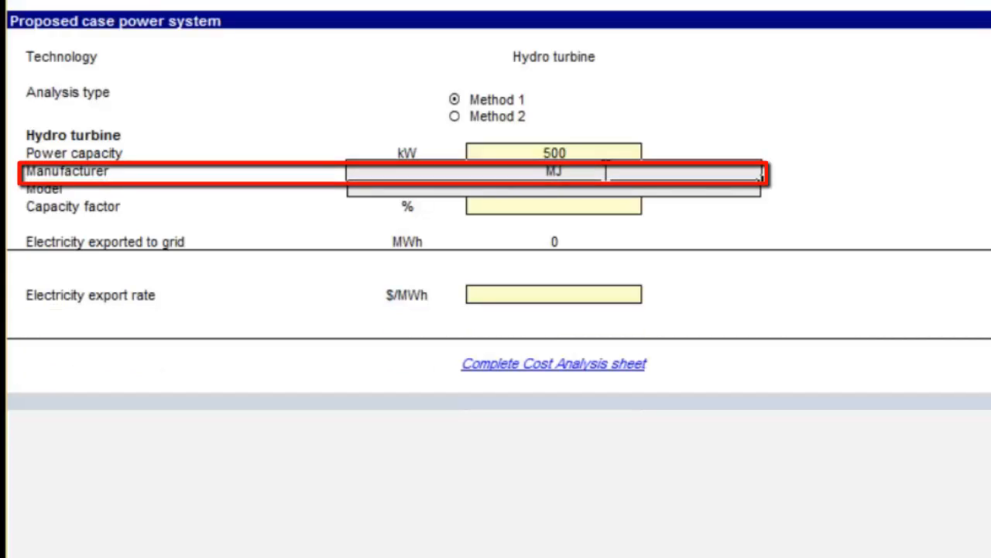
pyautogui.write('2')
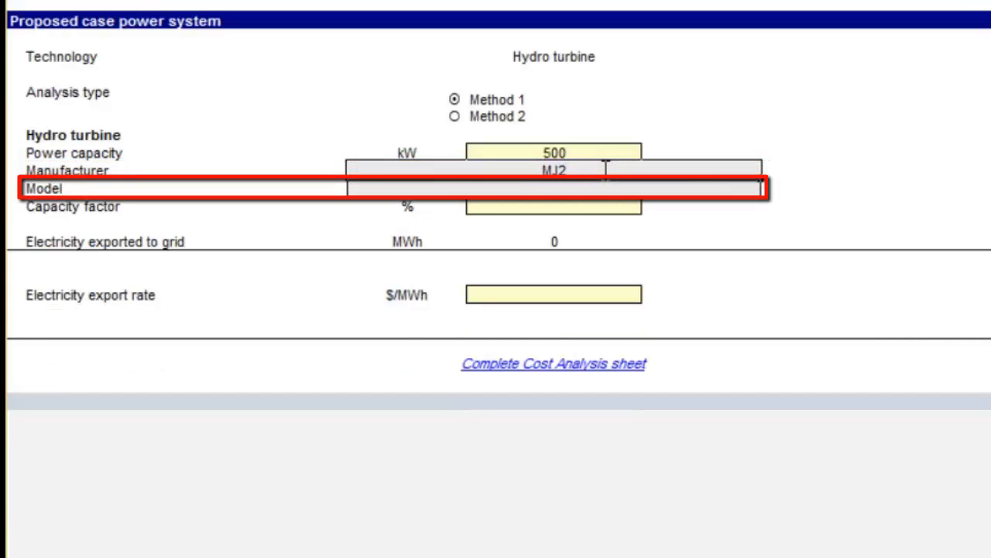
pyautogui.click(603, 169)
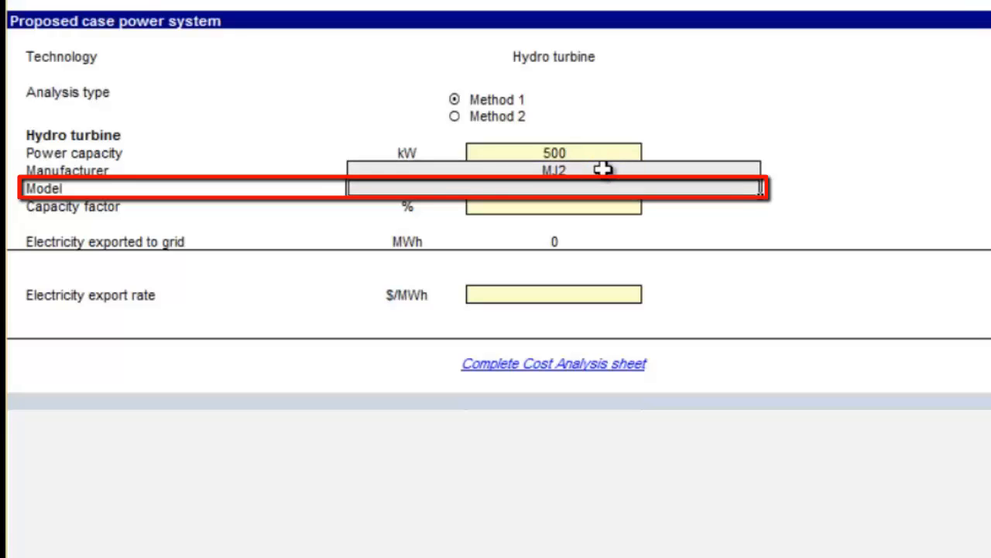
pyautogui.write('D')
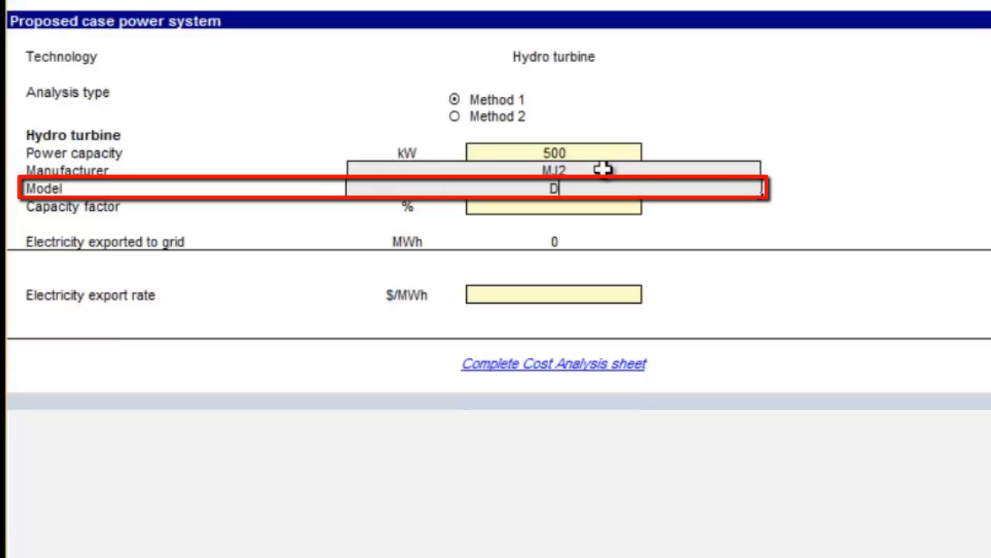
pyautogui.write('N4500')
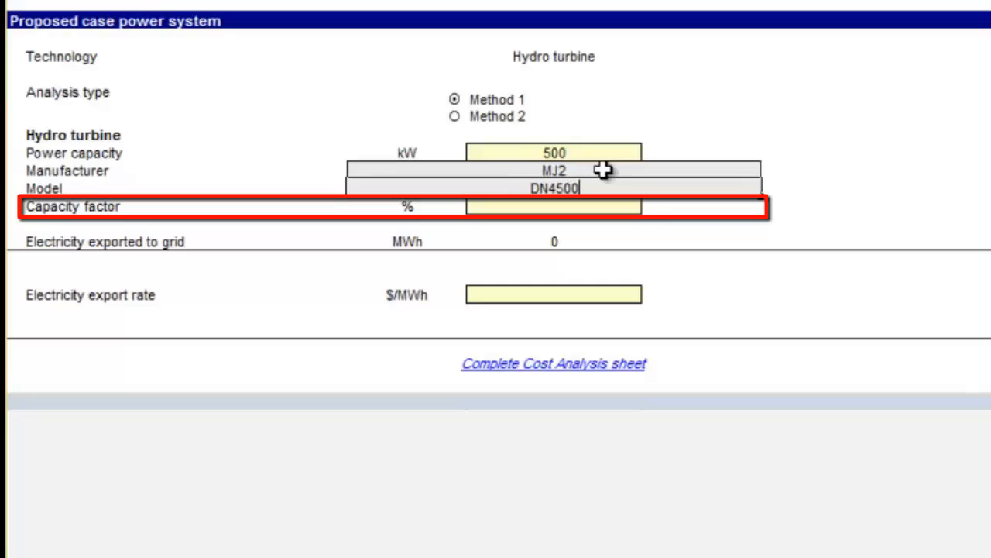
pyautogui.press('Return')
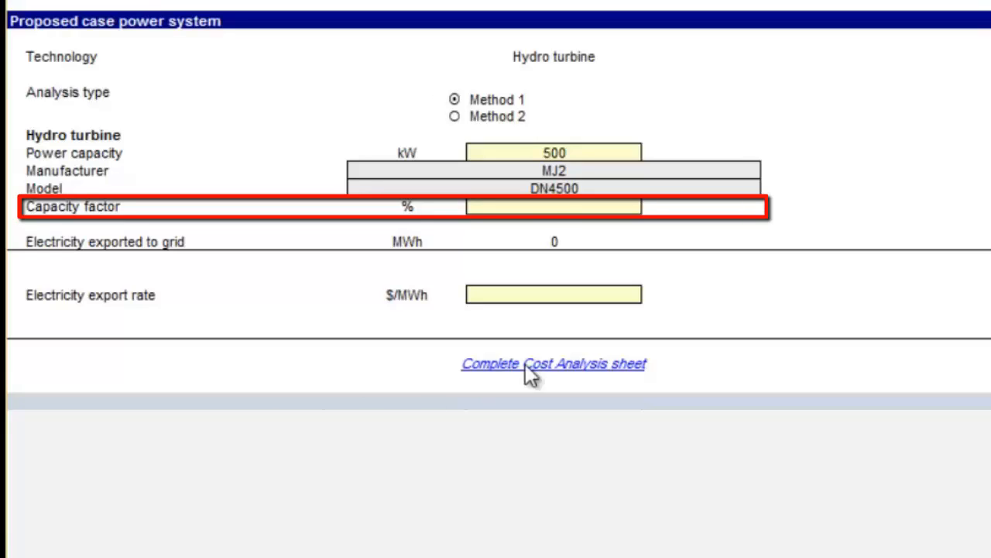
# Set the hydro turbine's capacity factor to 60%
pyautogui.click(553, 206)
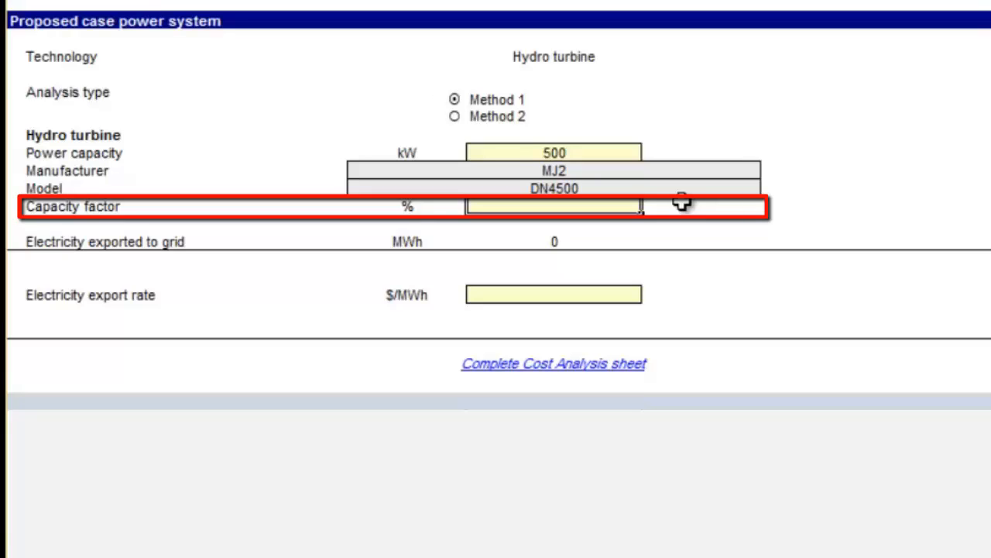
pyautogui.doubleClick(532, 206)
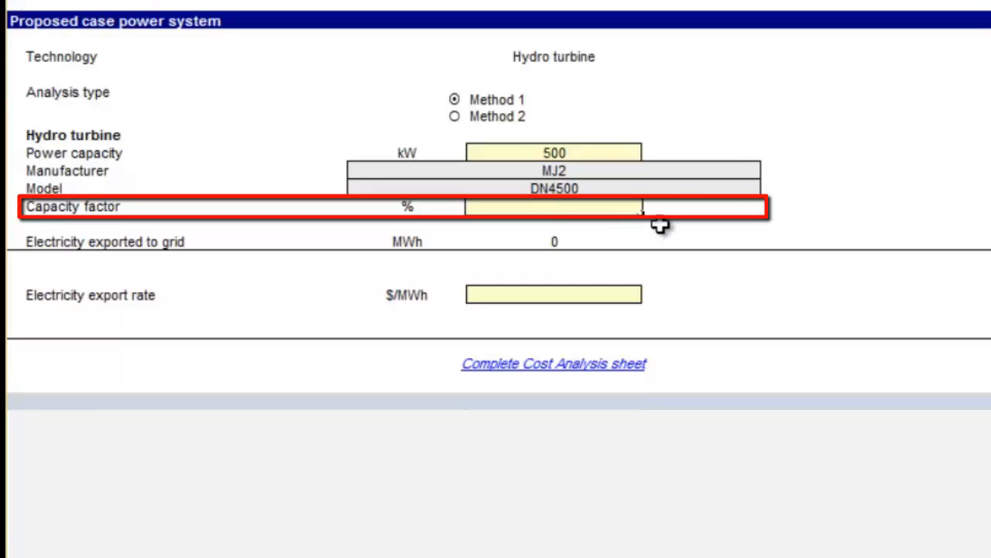
pyautogui.click(659, 225)
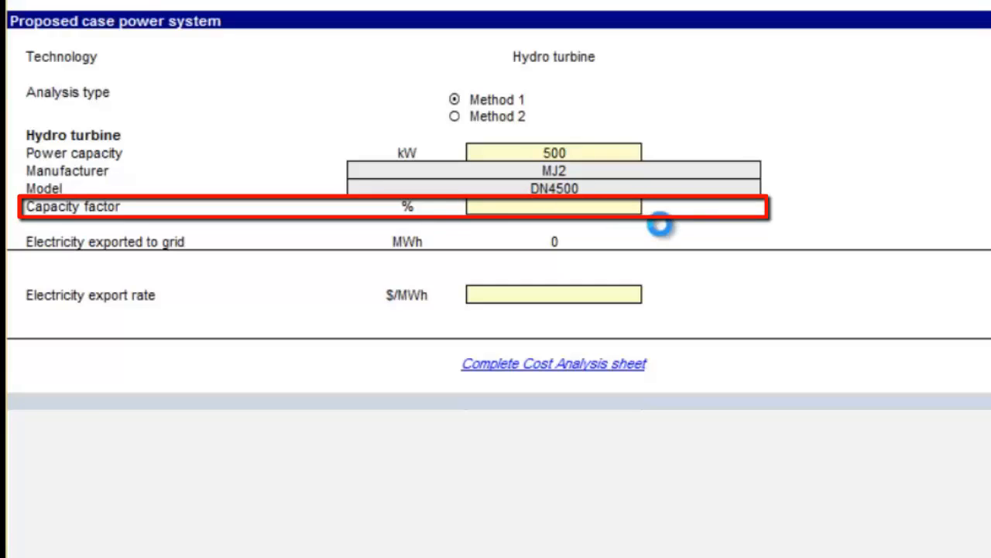
pyautogui.click(605, 205)
pyautogui.write('60')
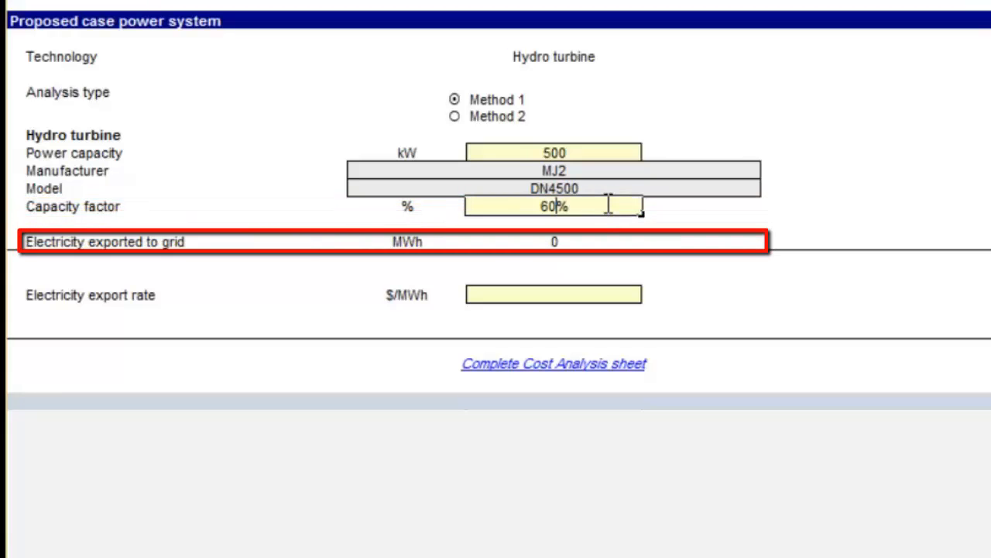
pyautogui.press('Return')
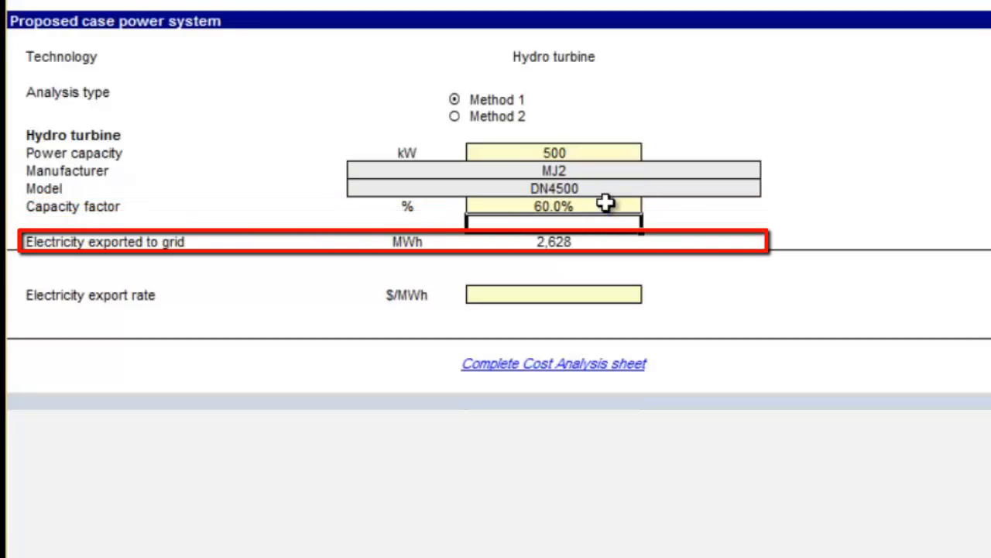
# Set the electricity export rate to 131 $/MWh
pyautogui.click(604, 242)
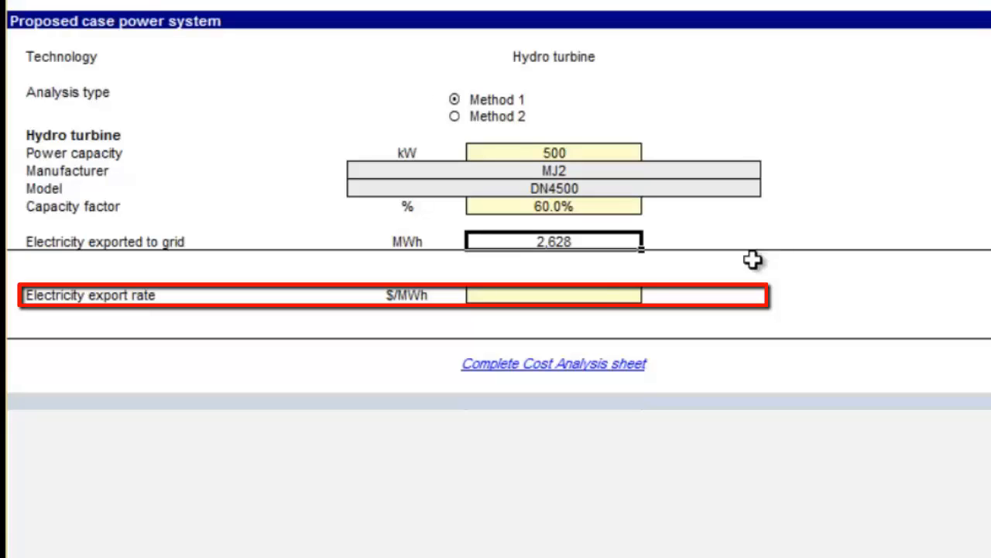
pyautogui.click(584, 295)
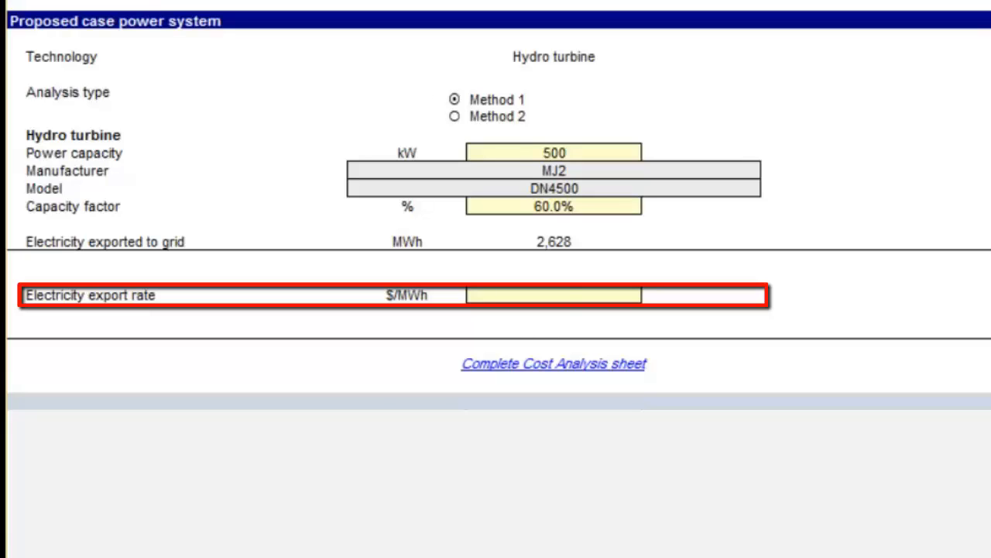
pyautogui.click(564, 292)
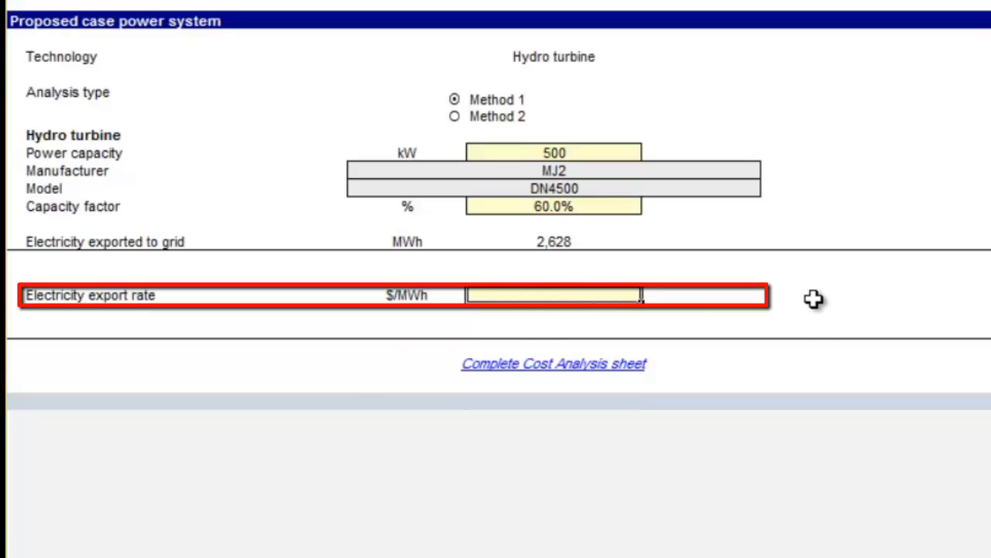
pyautogui.write('131')
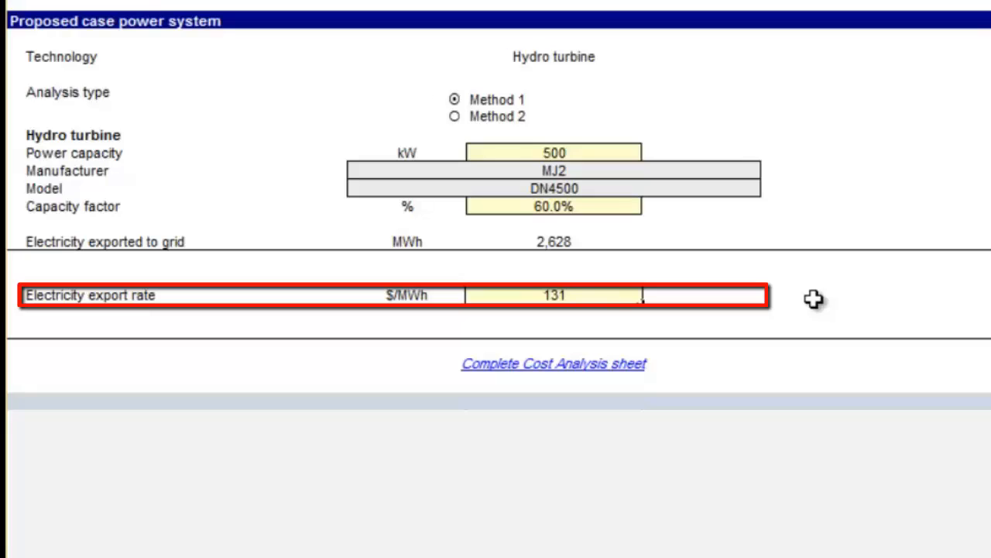
pyautogui.press('Return')
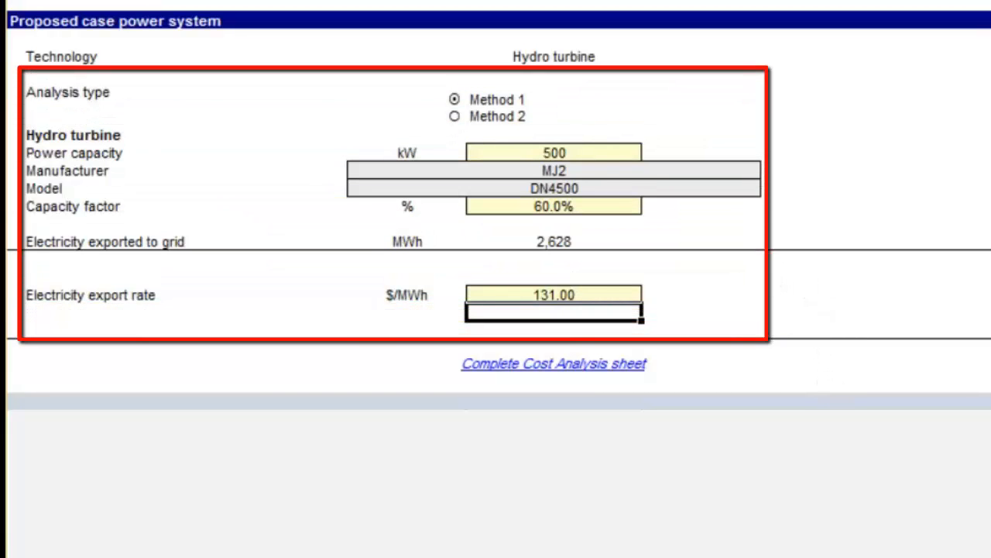
# Open the Cost Analysis sheet and keep its settings on Method 1
pyautogui.scroll(-1, 832, 393)
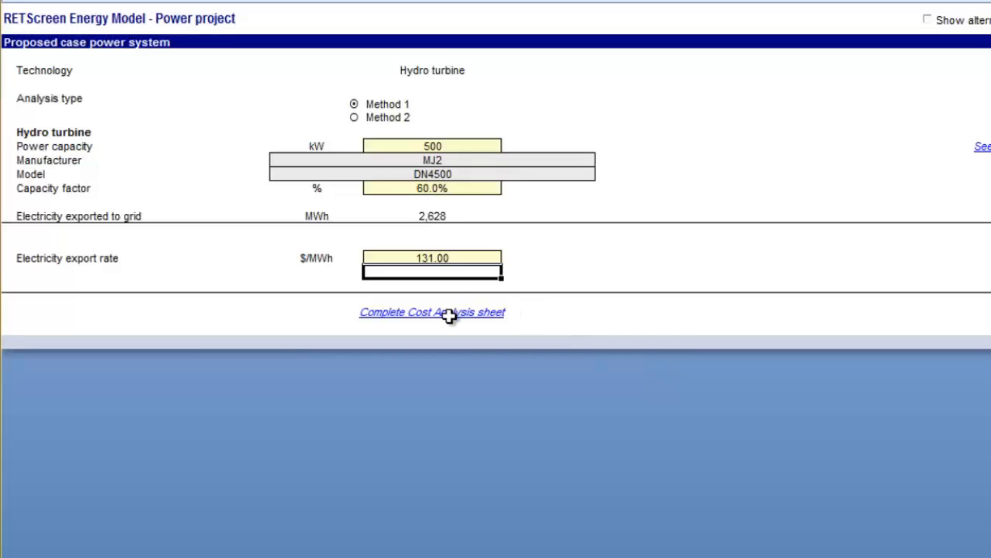
pyautogui.click(449, 314)
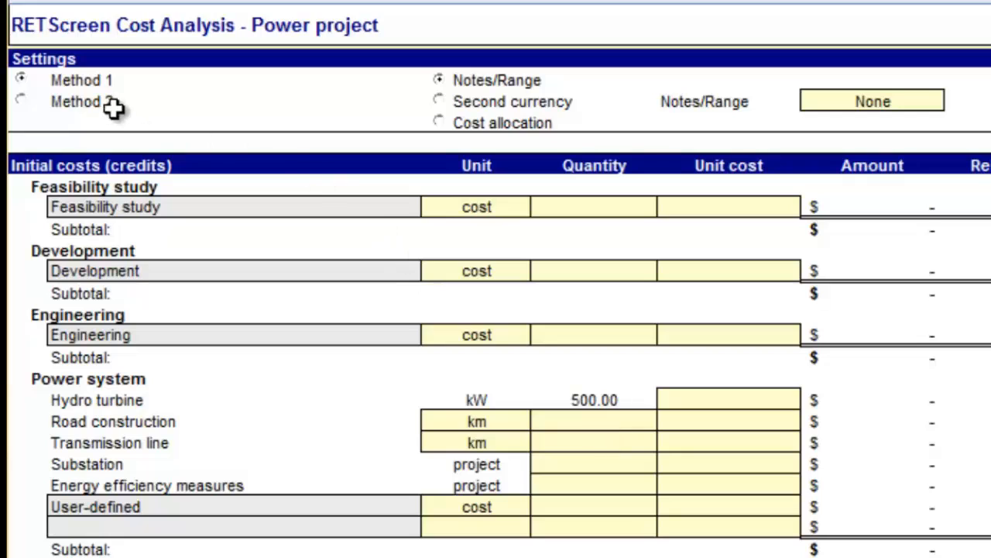
pyautogui.click(95, 80)
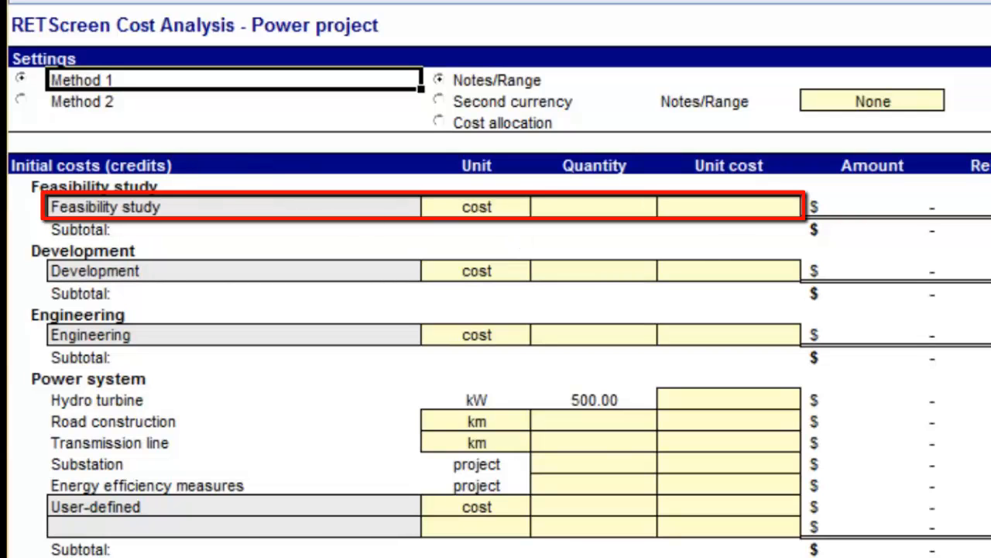
# Compare the single feasibility study cost entry with Method 2's itemised feasibility costs, ending with the cost settings on Method 1
pyautogui.click(618, 207)
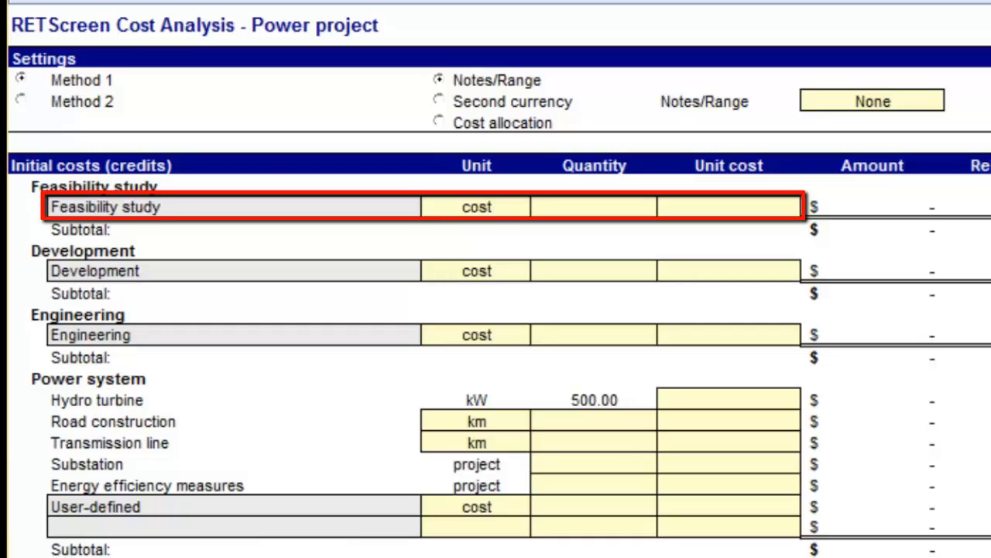
pyautogui.click(22, 101)
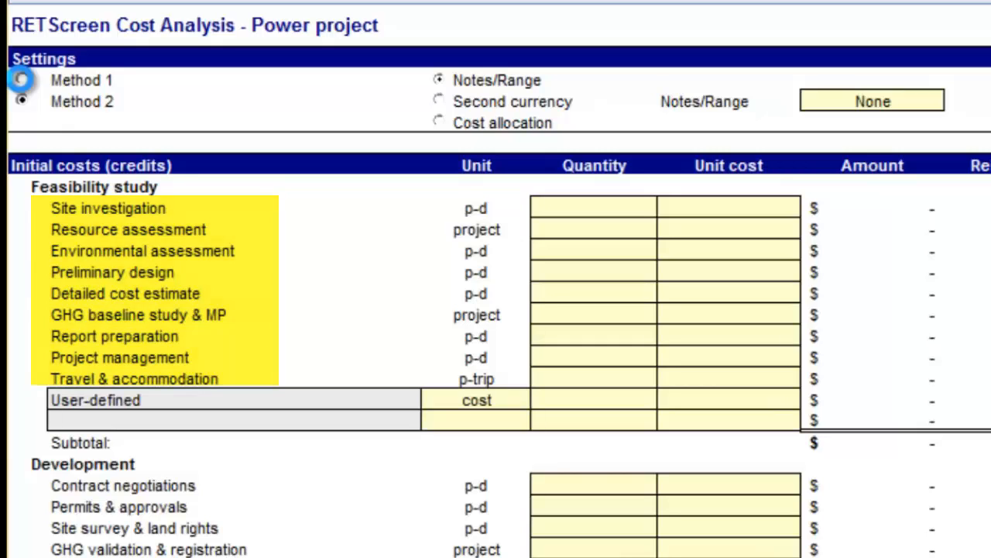
pyautogui.click(20, 79)
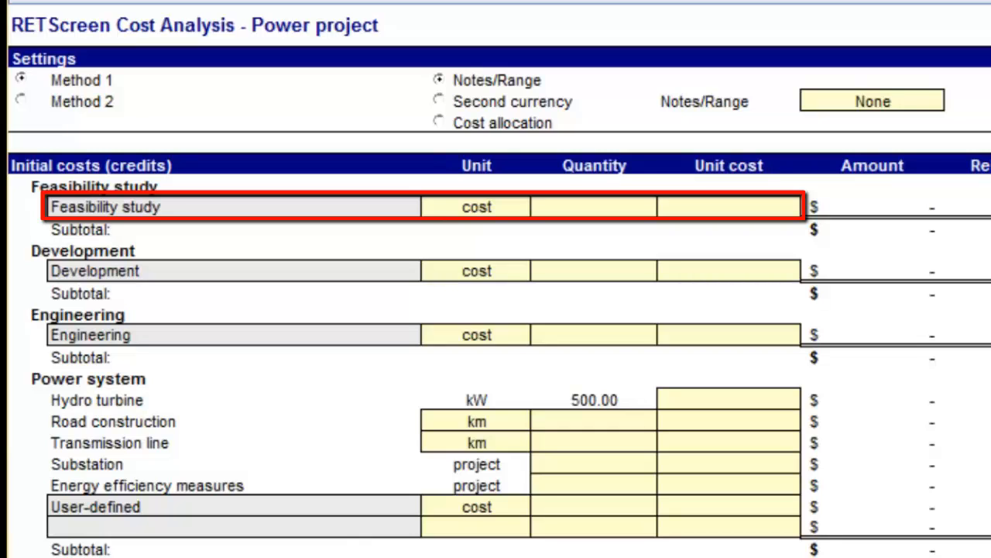
pyautogui.click(588, 205)
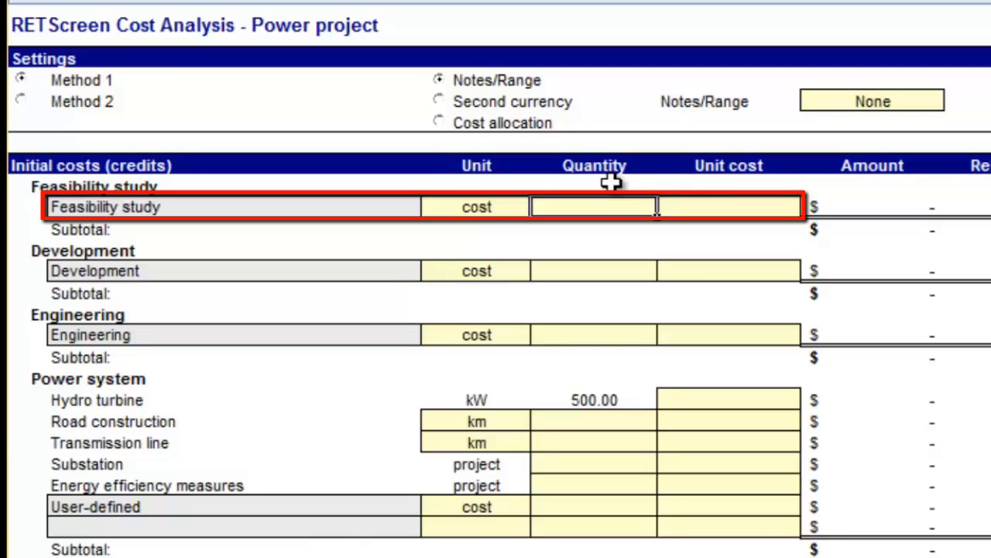
pyautogui.click(22, 103)
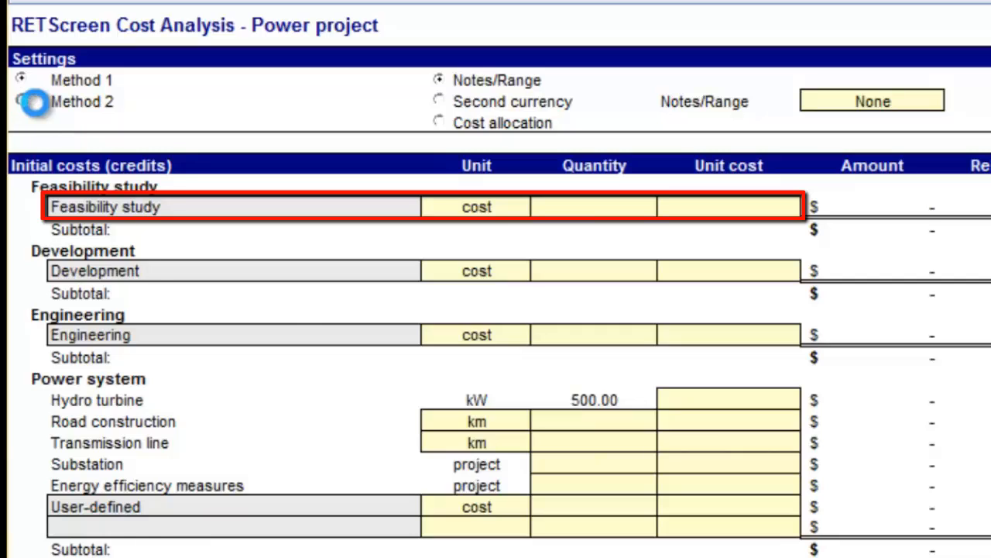
pyautogui.moveTo(128, 215); pyautogui.dragTo(128, 379)
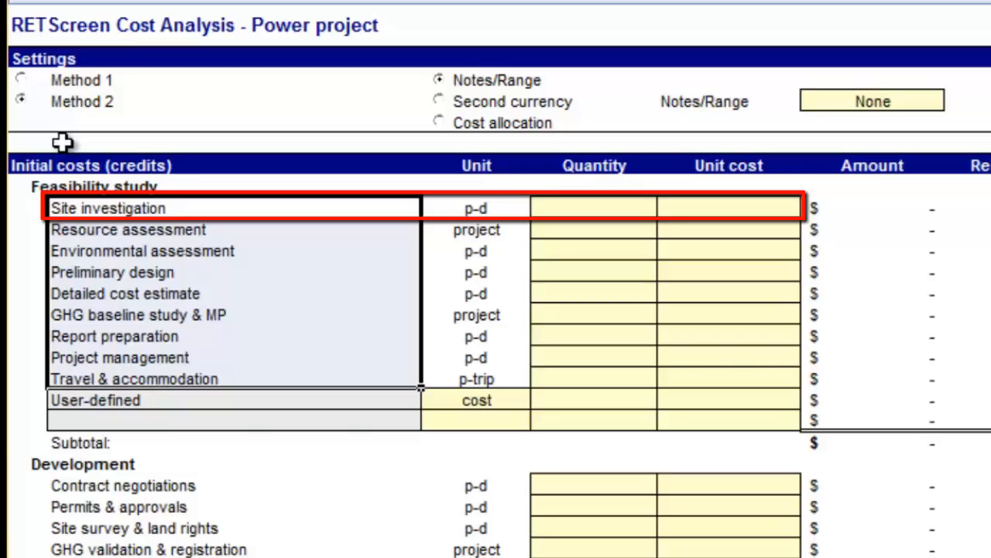
pyautogui.click(21, 79)
pyautogui.click(24, 80)
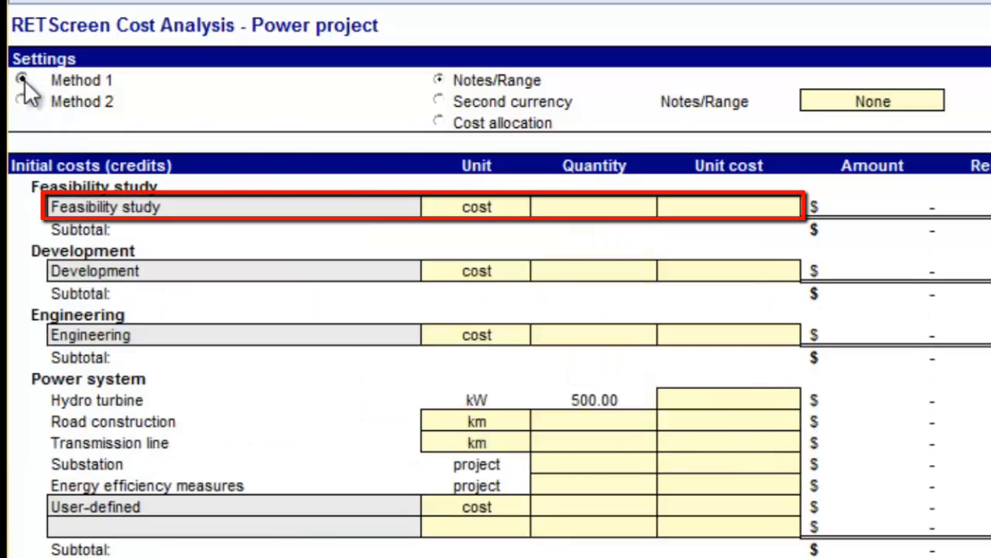
# Enter the feasibility study cost with a quantity of 1 and a unit cost of $50,000
pyautogui.click(582, 208)
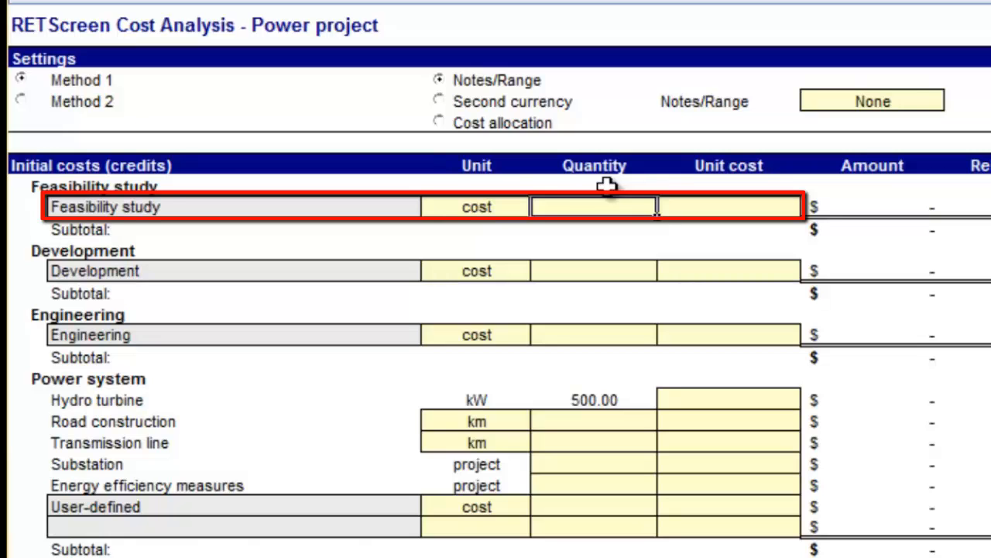
pyautogui.write('1')
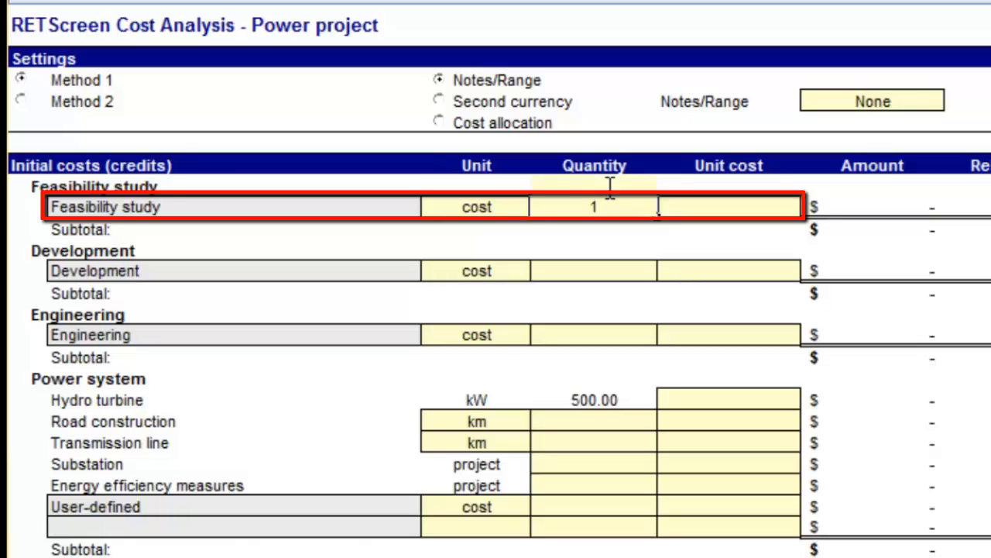
pyautogui.press('Return')
pyautogui.click(690, 204)
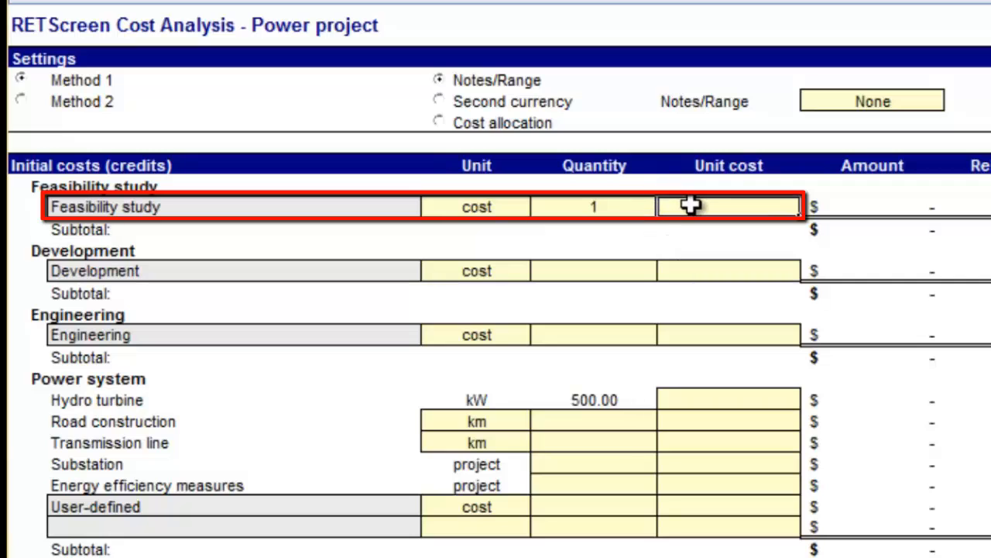
pyautogui.write('50000')
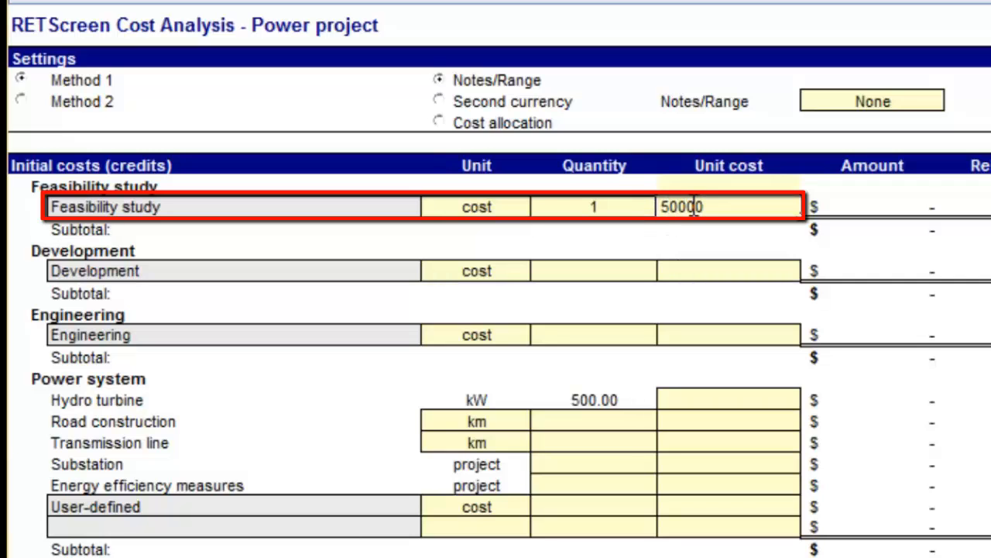
pyautogui.press('Return')
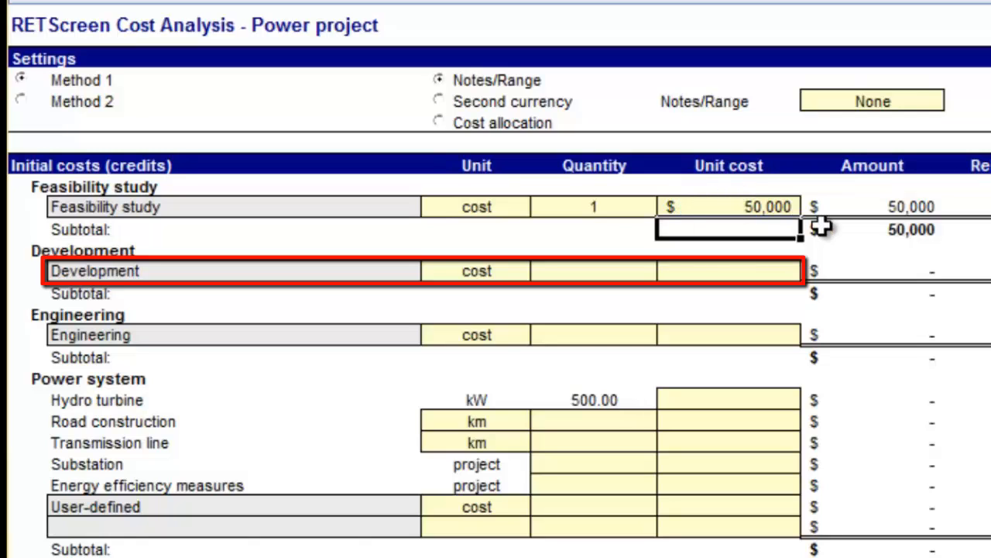
# Examine the itemised Development costs under Method 2, from contract negotiations to travel and accommodation, and return to Method 1
pyautogui.click(106, 270)
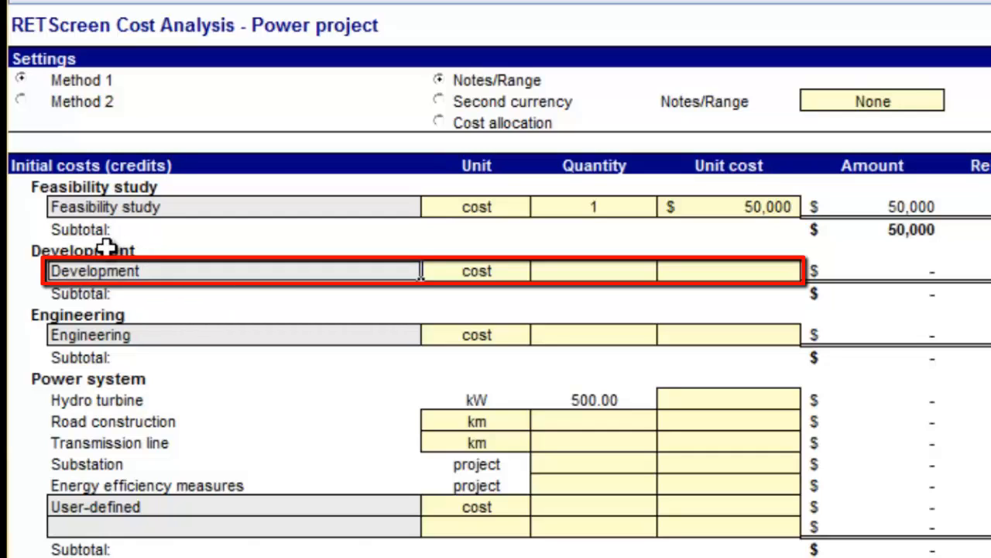
pyautogui.moveTo(108, 250); pyautogui.dragTo(99, 336)
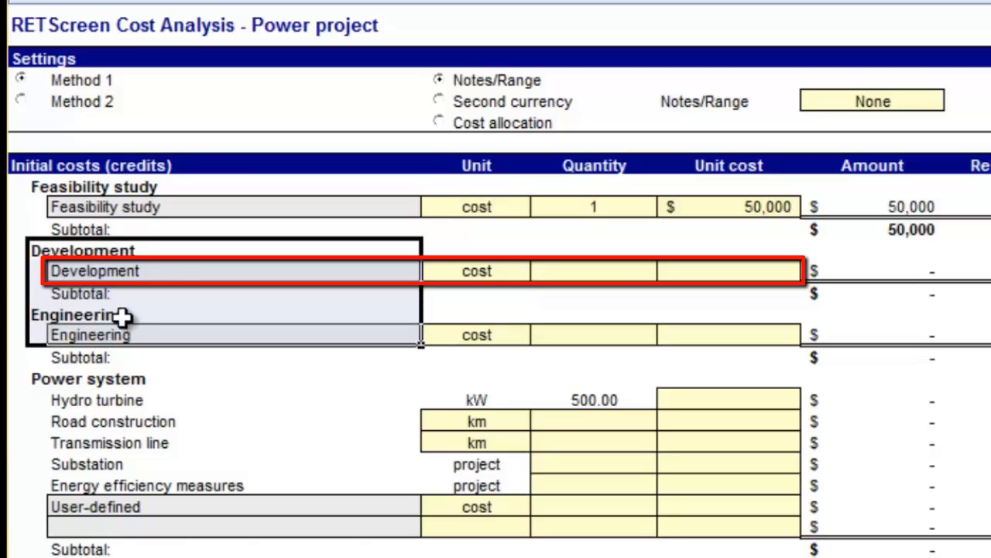
pyautogui.click(176, 271)
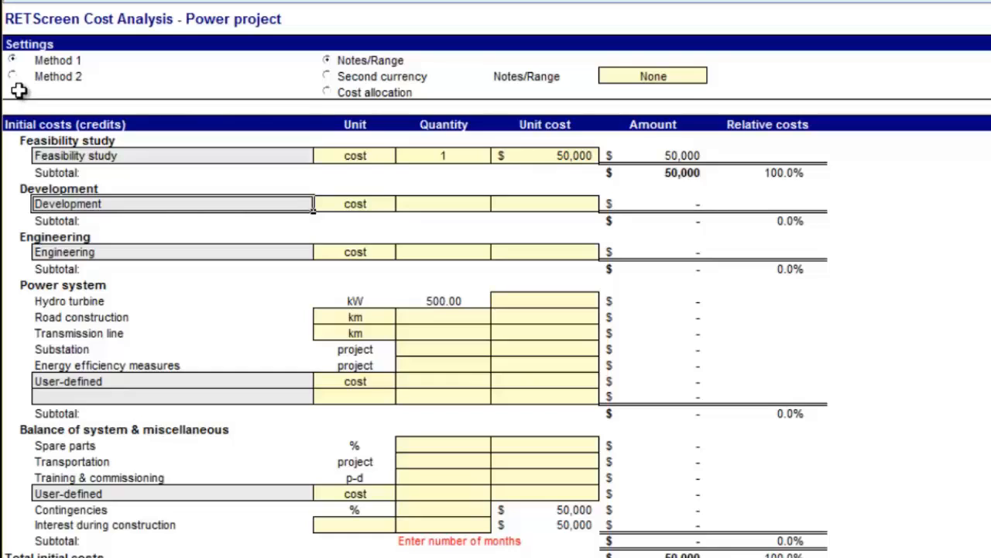
pyautogui.click(13, 77)
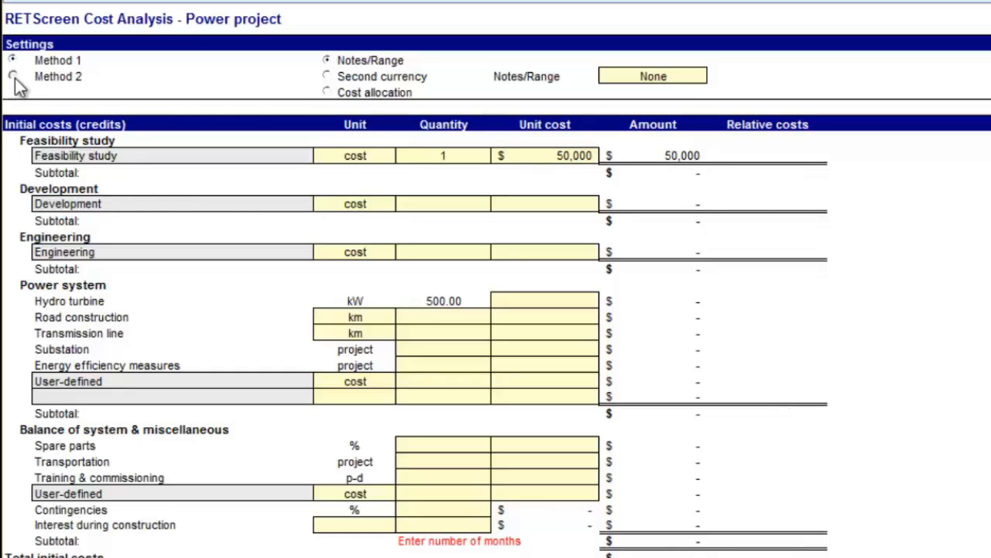
pyautogui.click(15, 76)
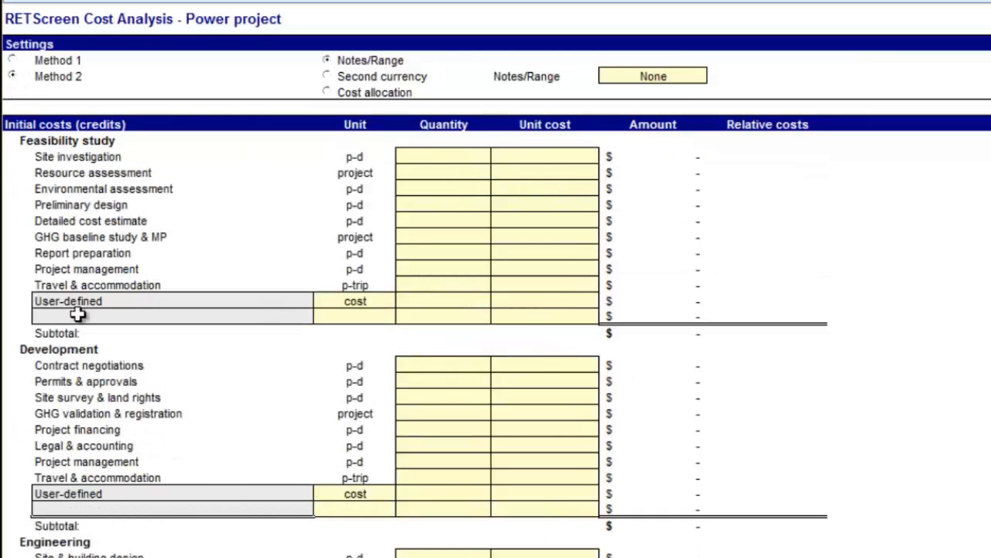
pyautogui.moveTo(89, 364); pyautogui.dragTo(215, 474)
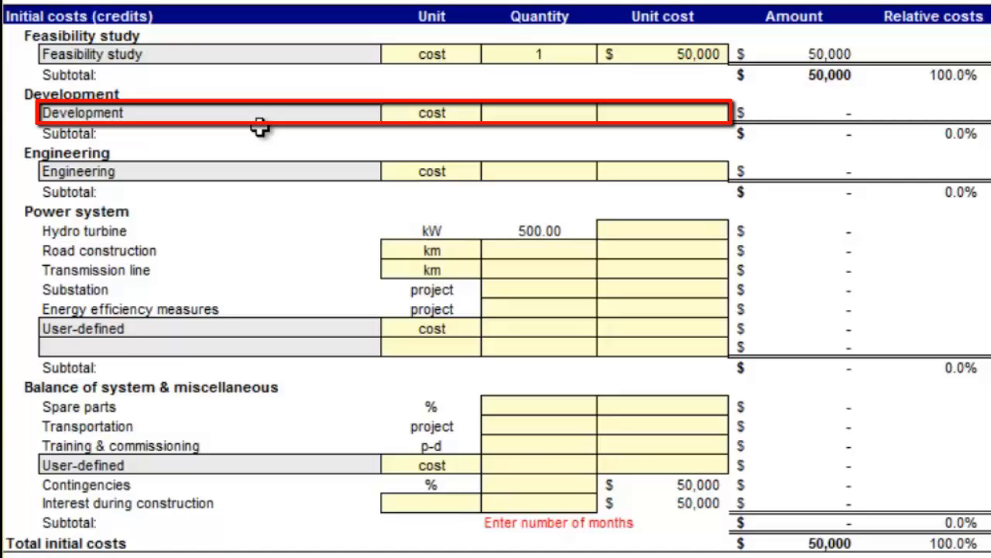
# Enter the Development cost with a quantity of 1 and a unit cost of $150,000
pyautogui.click(540, 112)
pyautogui.write('1')
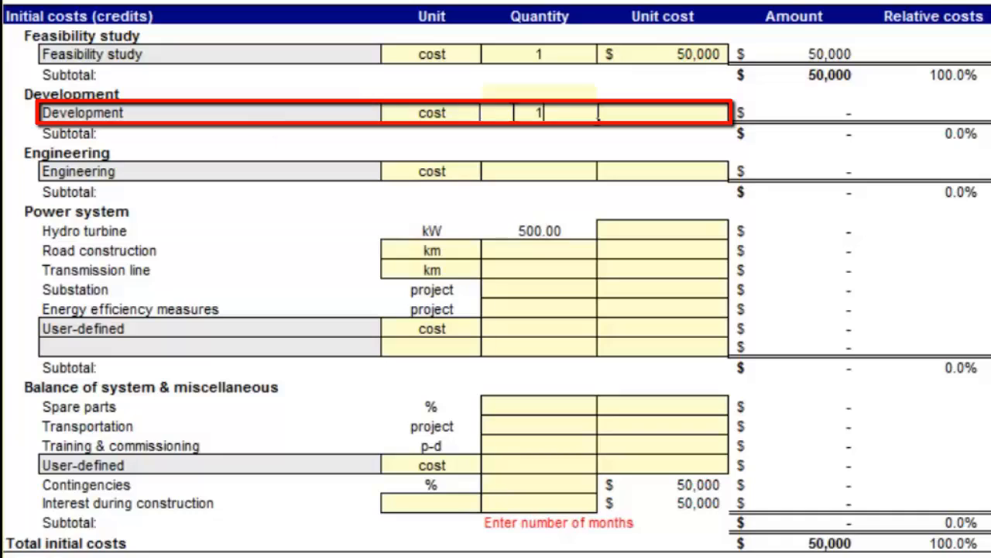
pyautogui.click(666, 113)
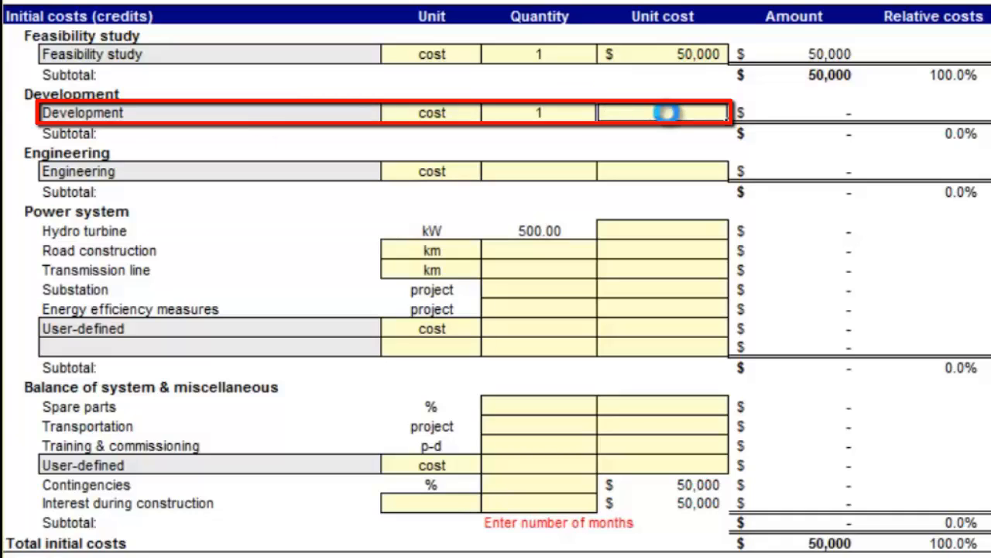
pyautogui.write('150000')
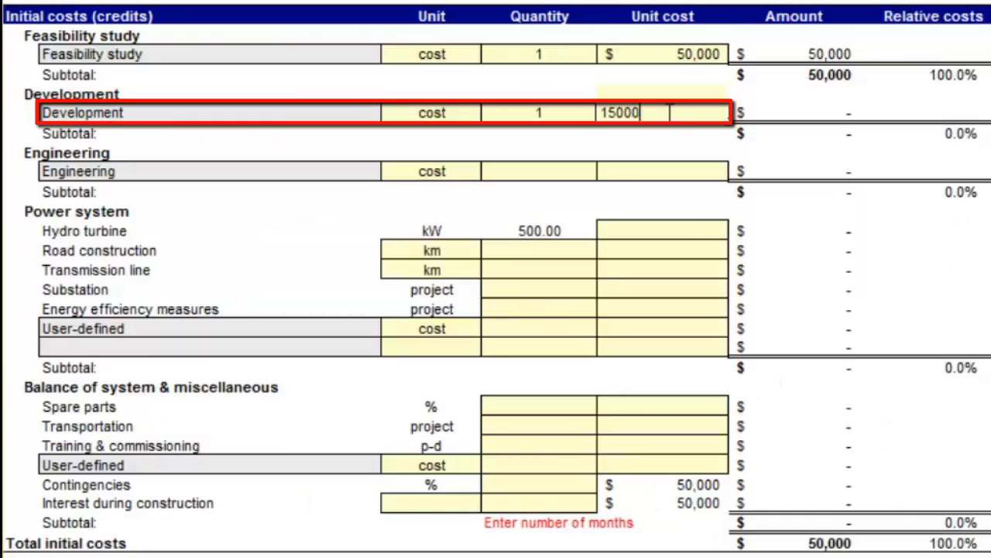
pyautogui.press('Return')
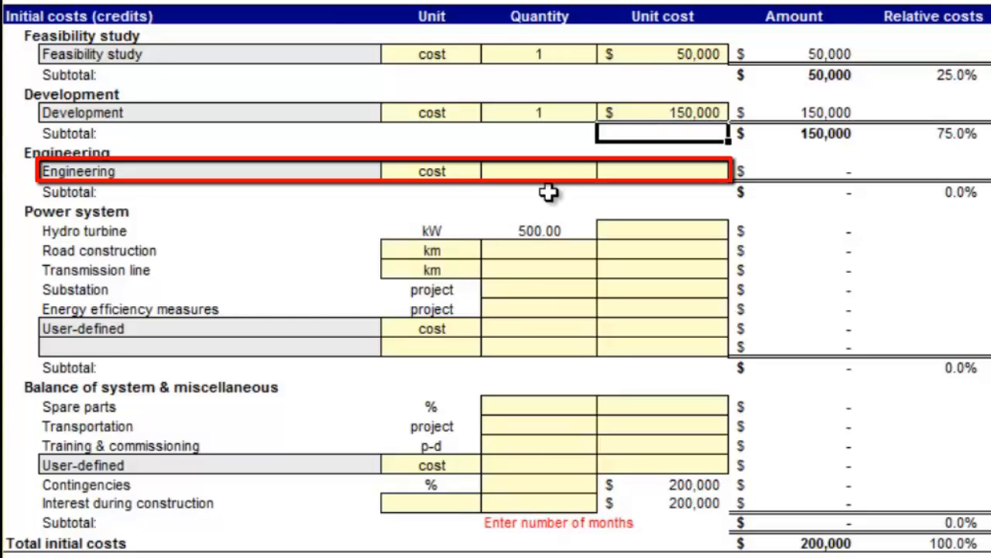
pyautogui.click(147, 168)
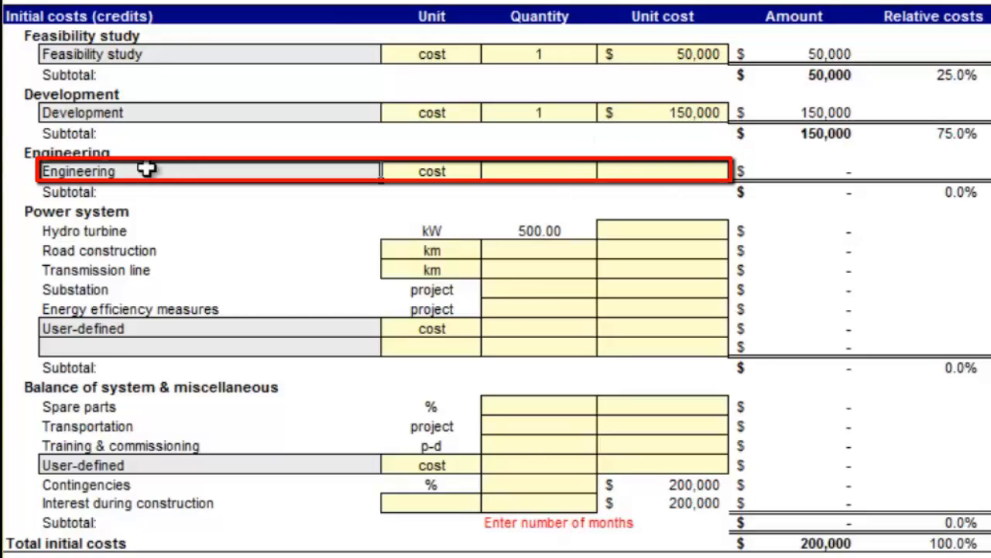
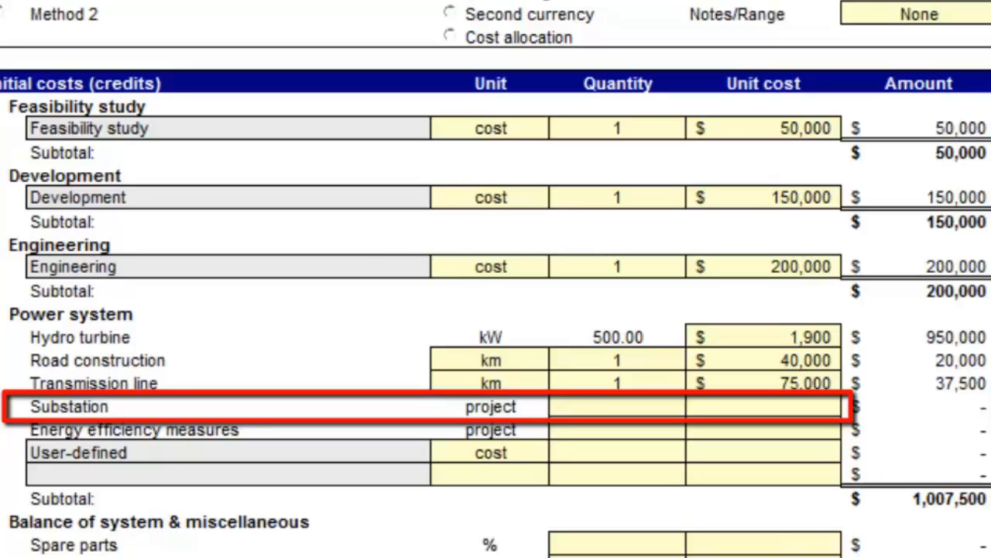
# Enter the Substation cost in the power system section with a quantity of 1 and a unit cost of $250,000
pyautogui.click(647, 407)
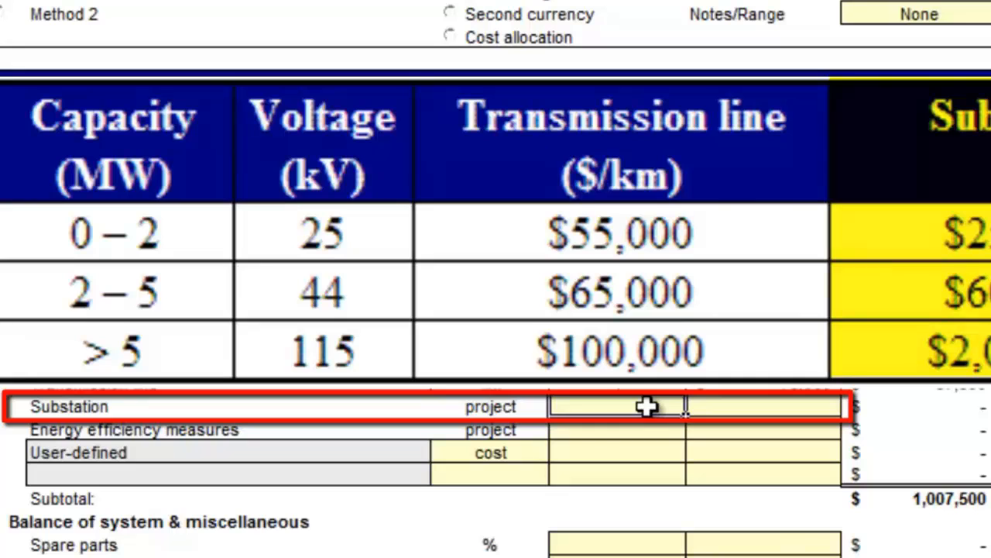
pyautogui.write('1')
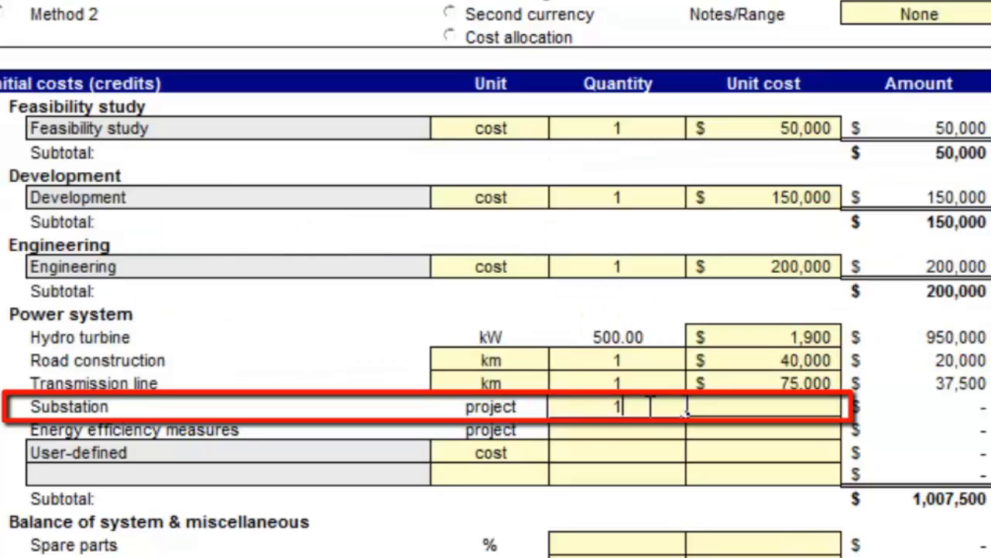
pyautogui.click(774, 405)
pyautogui.write('250000')
pyautogui.press('Return')
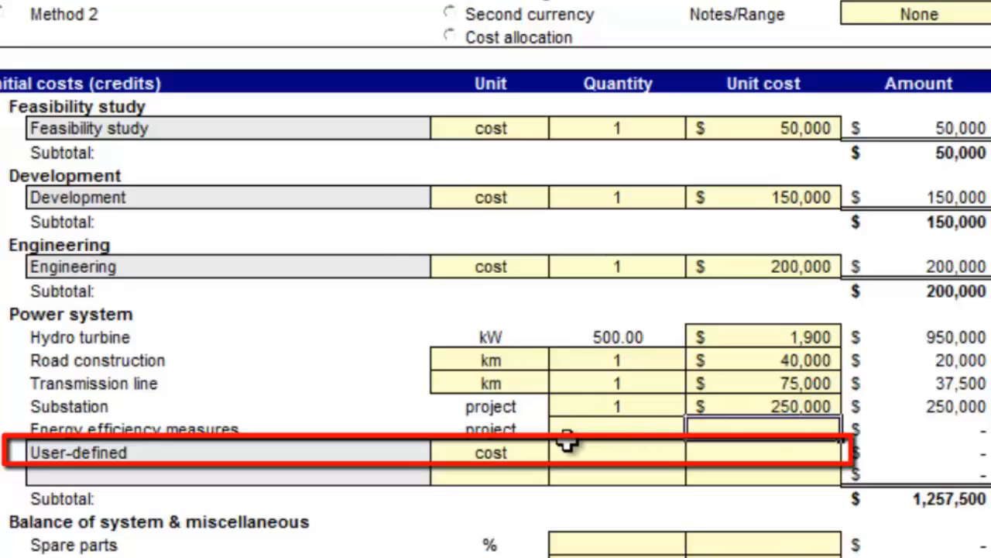
# Rename the user-defined cost item in the power system section as Civil Work
pyautogui.click(218, 453)
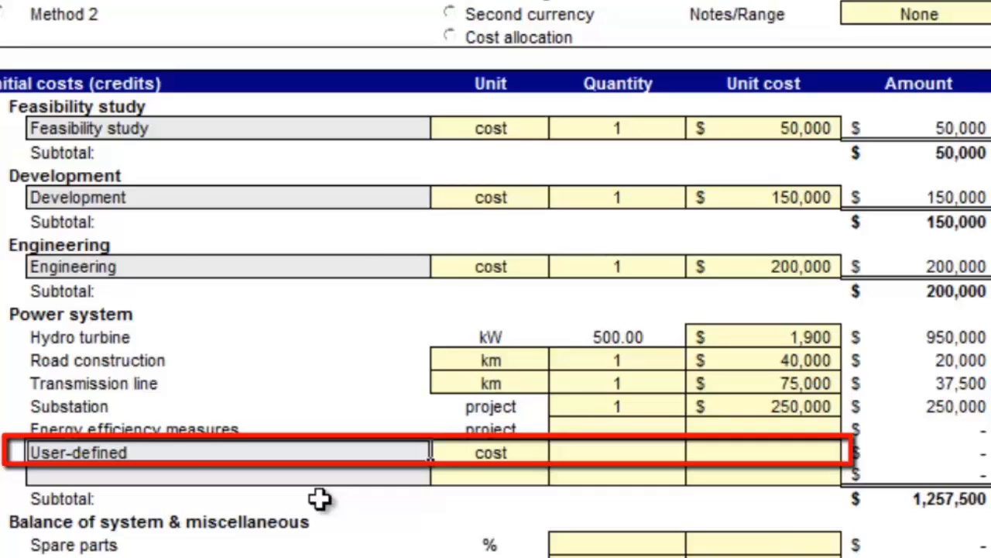
pyautogui.click(160, 451)
pyautogui.write('=F273')
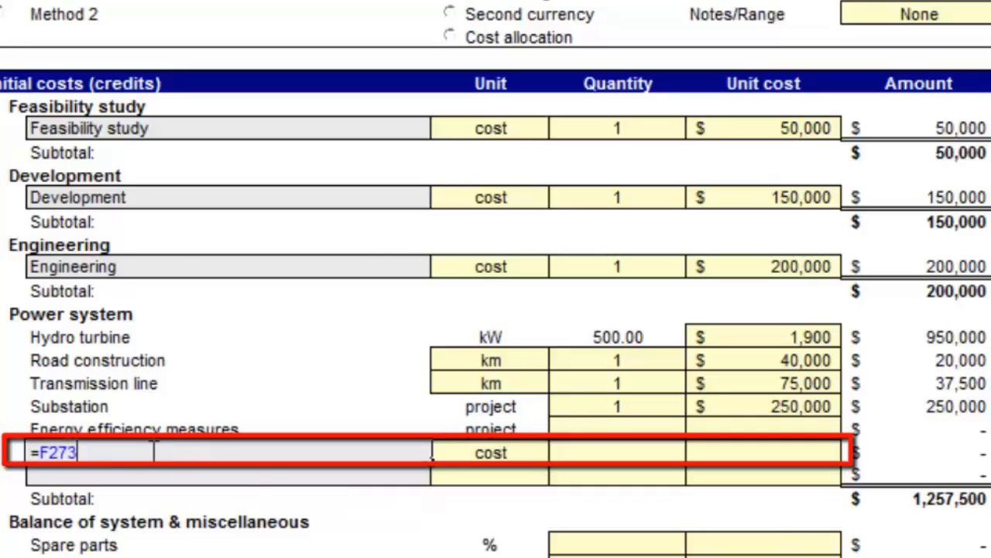
pyautogui.press('BackSpace')
pyautogui.press('BackSpace')
pyautogui.press('BackSpace')
pyautogui.press('BackSpace')
pyautogui.press('BackSpace')
pyautogui.write('Civil ')
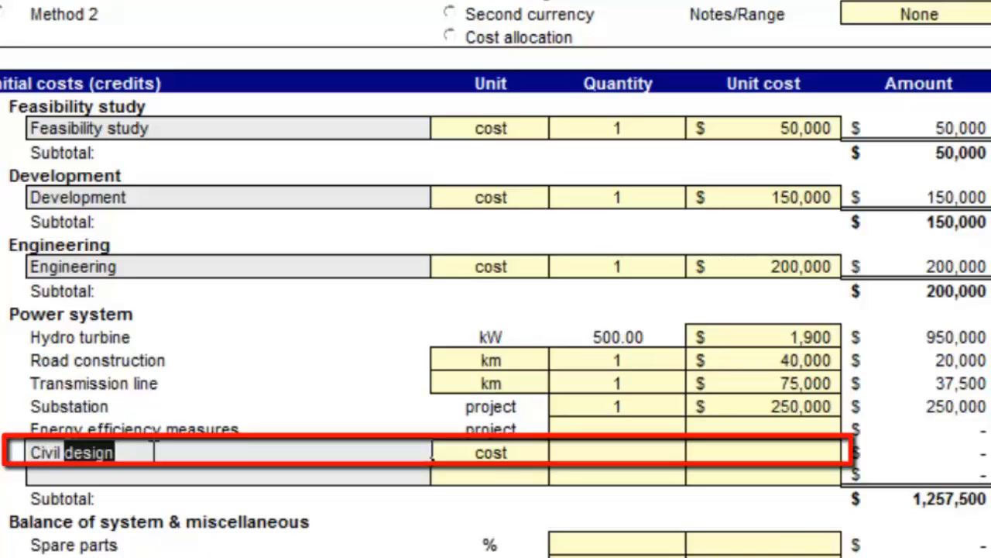
pyautogui.write('Work')
pyautogui.press('Return')
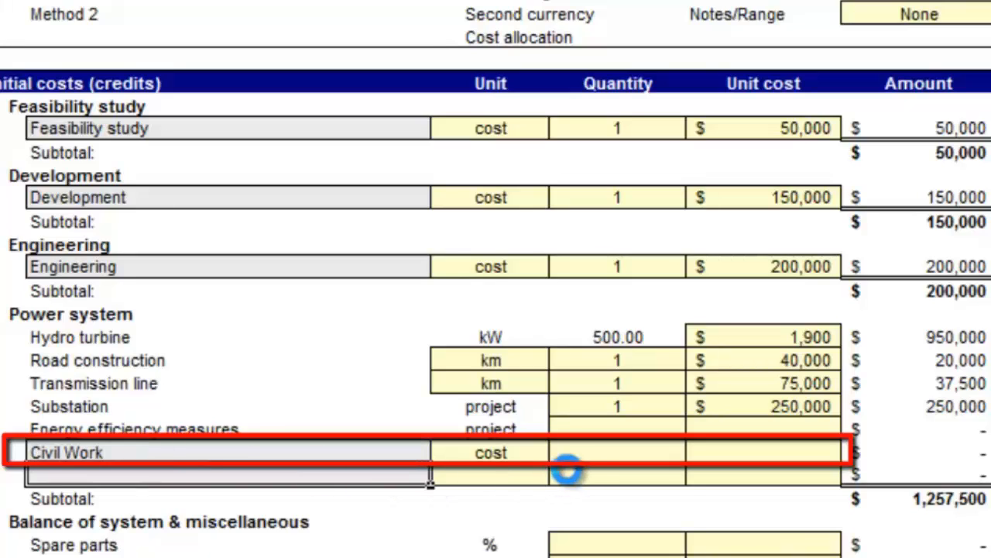
# Set the Civil Work item to a quantity of 1 and a unit cost of $500,000
pyautogui.click(569, 461)
pyautogui.write('1')
pyautogui.click(735, 449)
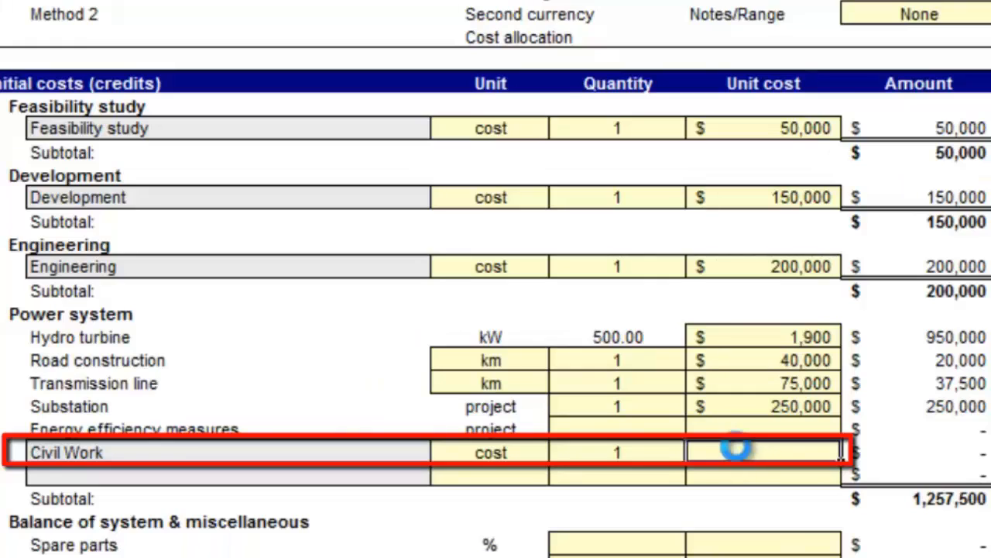
pyautogui.write('500000')
pyautogui.press('Return')
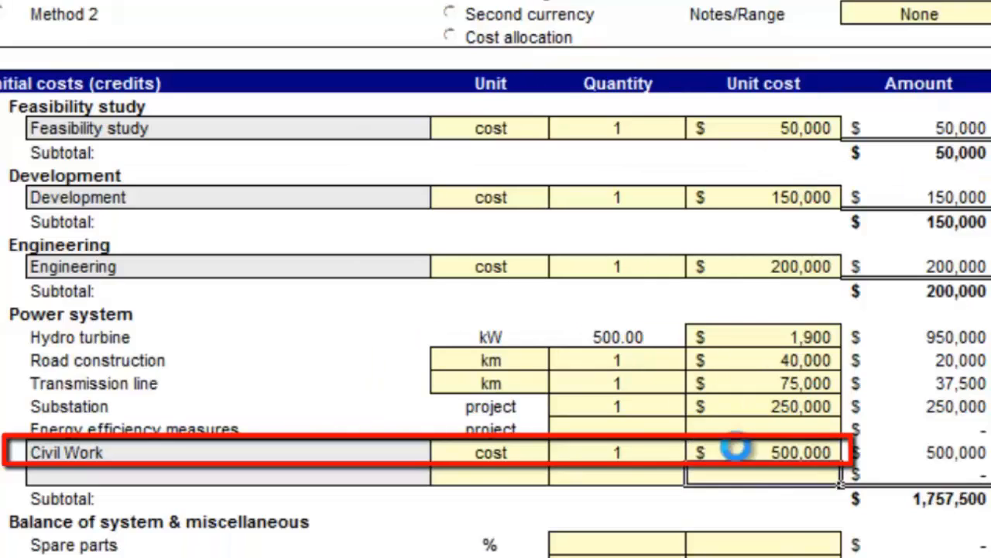
# Set the Spare parts quantity to 10% and link its unit cost by formula to the Hydro turbine amount
pyautogui.click(266, 522)
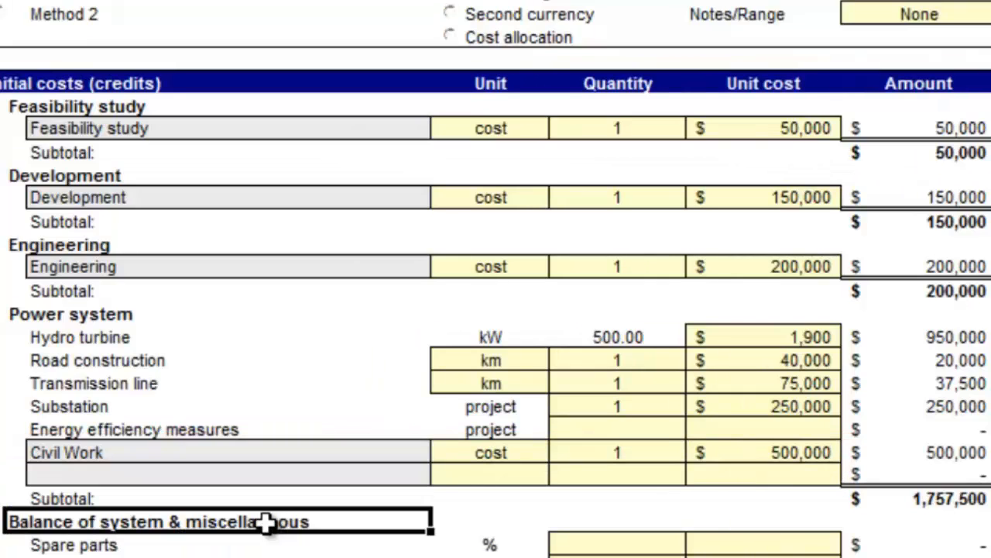
pyautogui.scroll(-2, 279, 542)
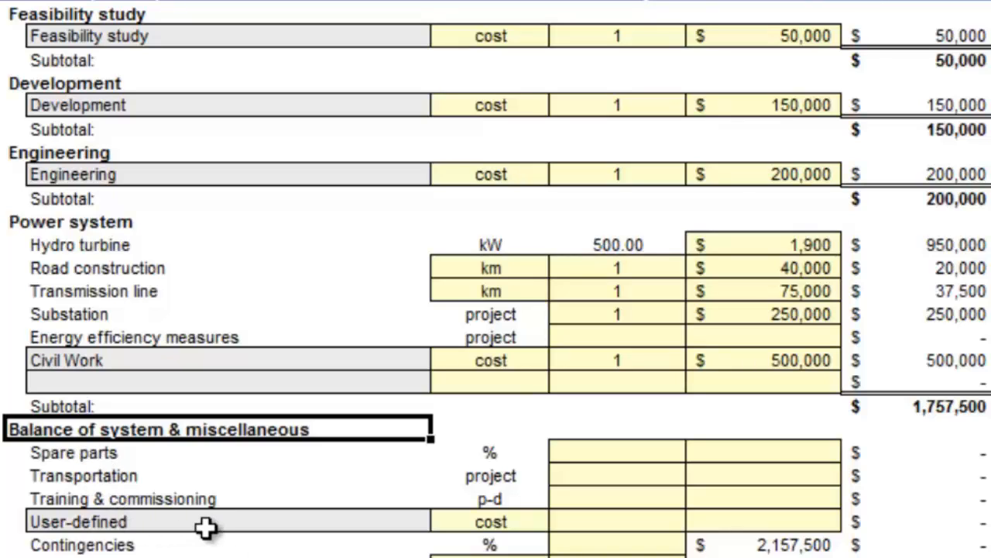
pyautogui.scroll(-2, 213, 527)
pyautogui.scroll(-3, 217, 484)
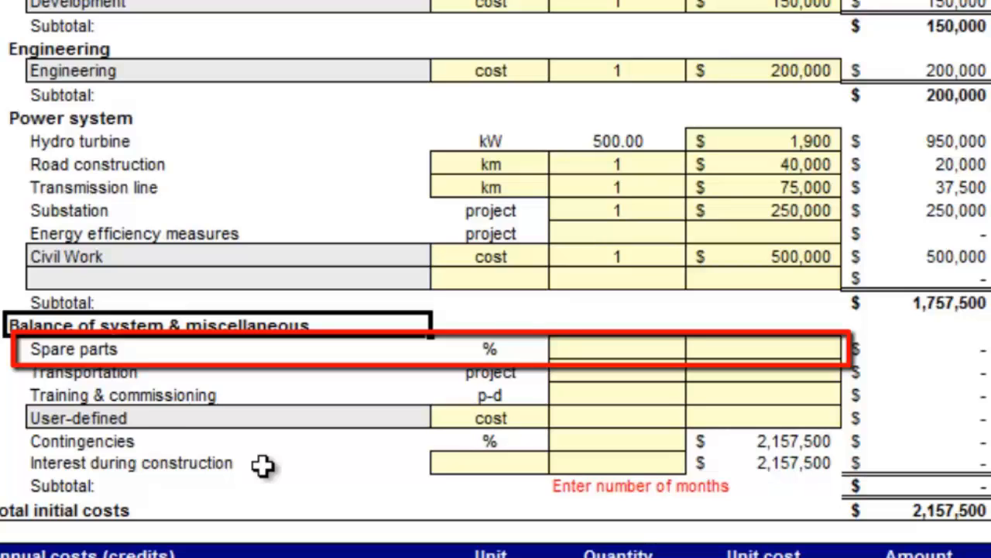
pyautogui.click(147, 425)
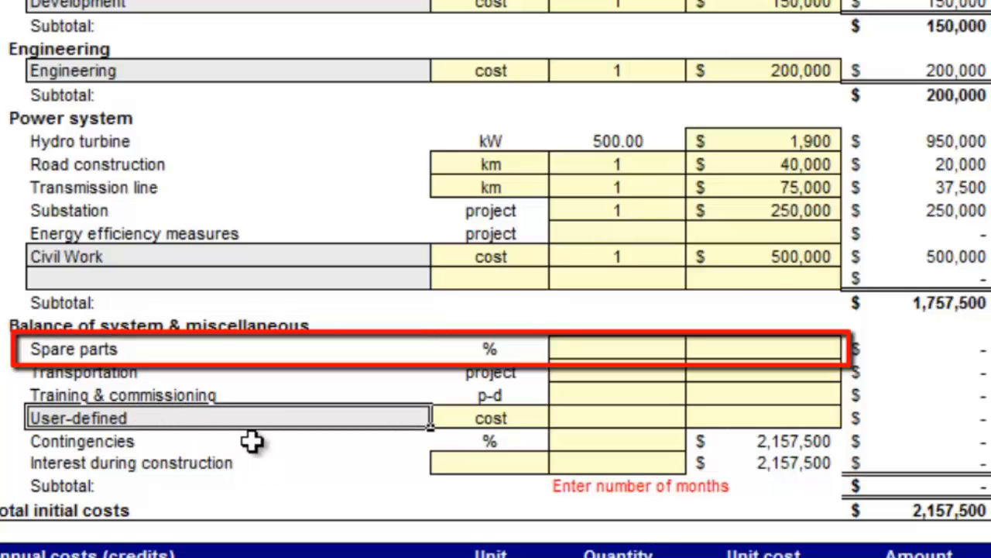
pyautogui.click(607, 347)
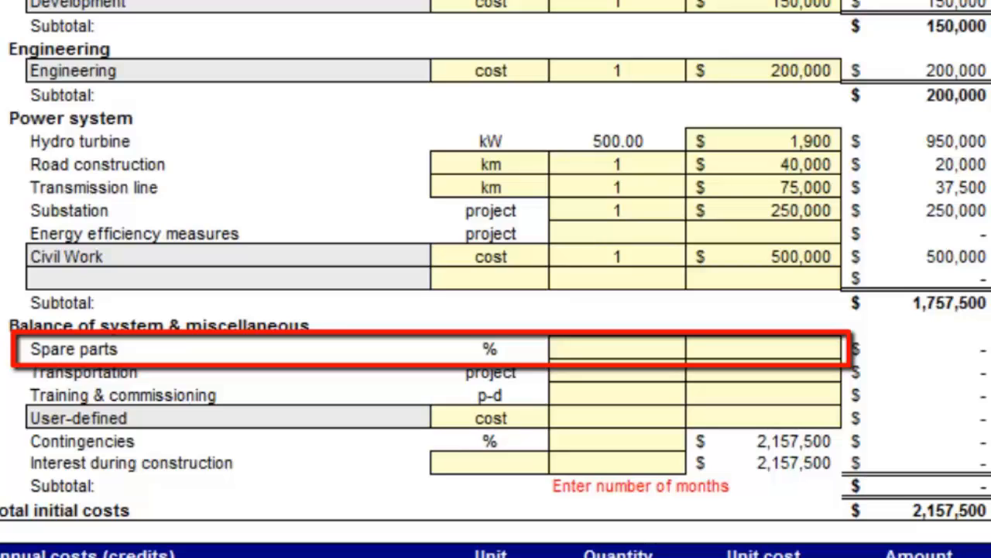
pyautogui.click(626, 350)
pyautogui.write('10')
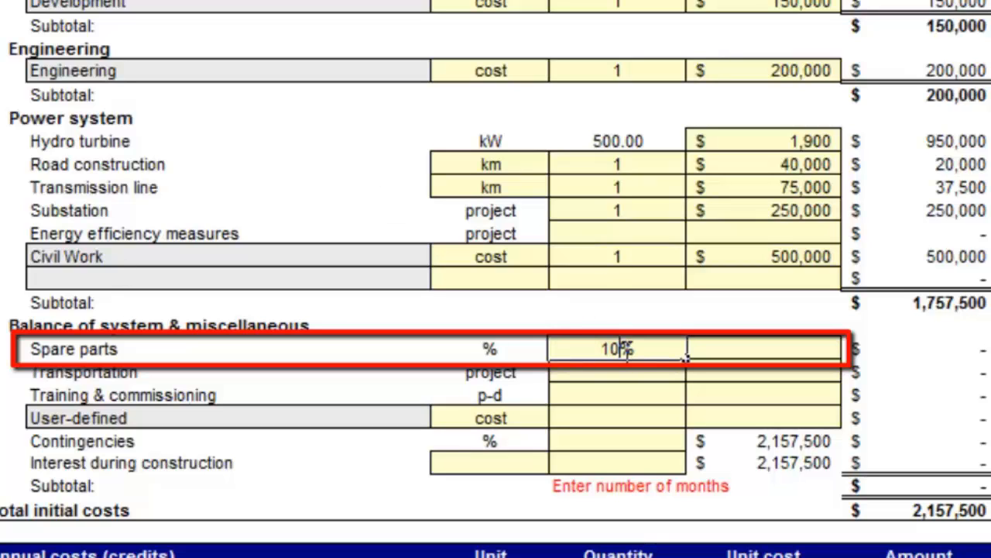
pyautogui.click(690, 349)
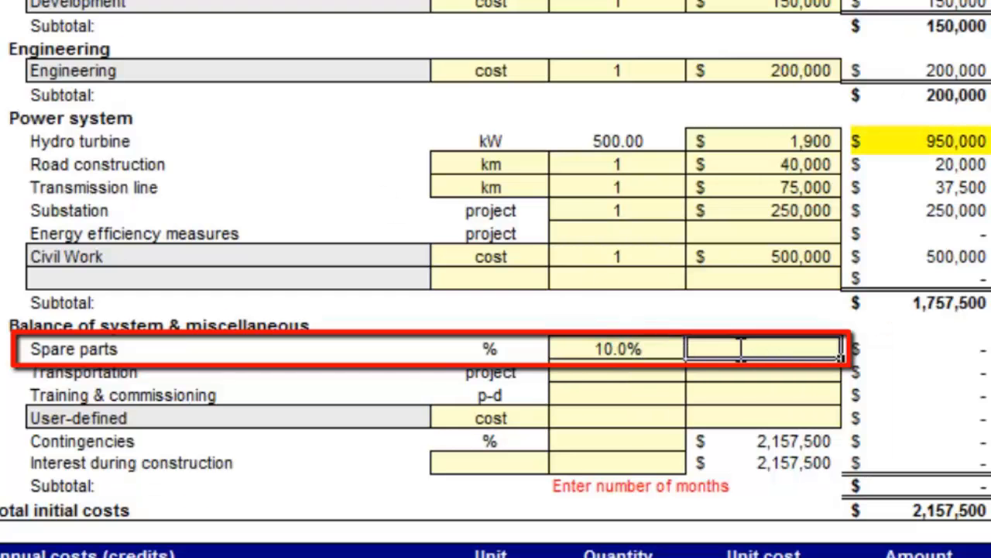
pyautogui.write('=')
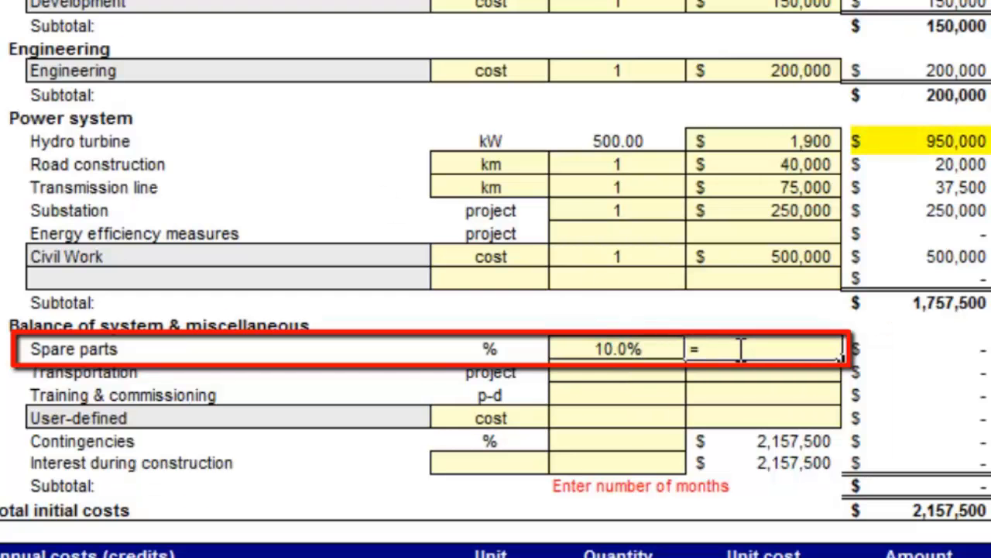
pyautogui.click(929, 141)
pyautogui.press('Return')
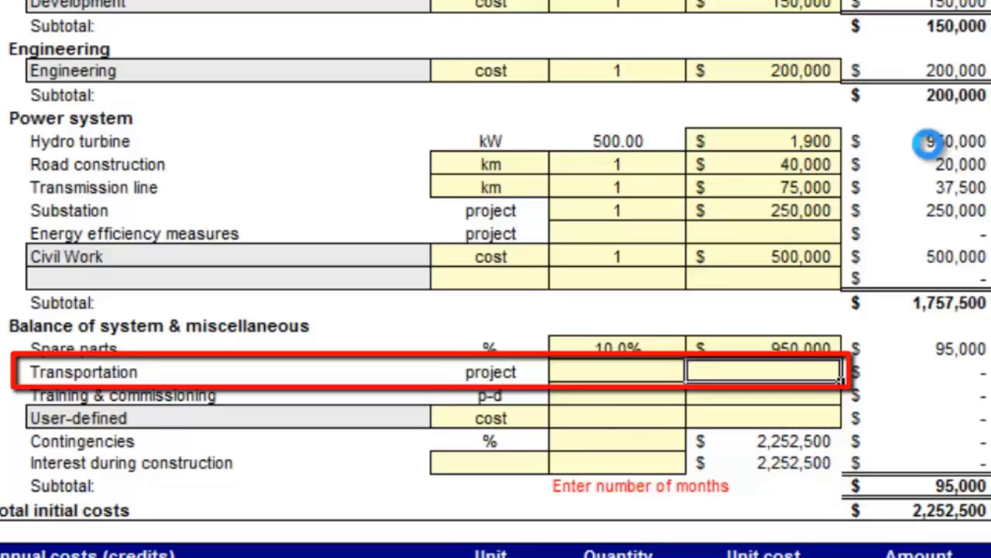
# Enter the Transportation cost with a quantity of 1 and a unit cost of $30,000
pyautogui.click(629, 372)
pyautogui.write('1')
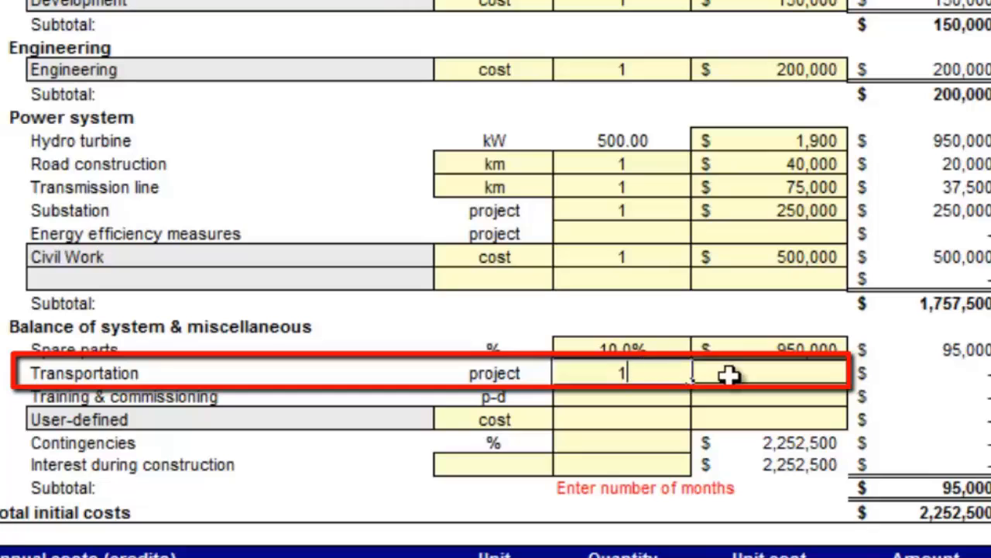
pyautogui.click(728, 374)
pyautogui.write('30000')
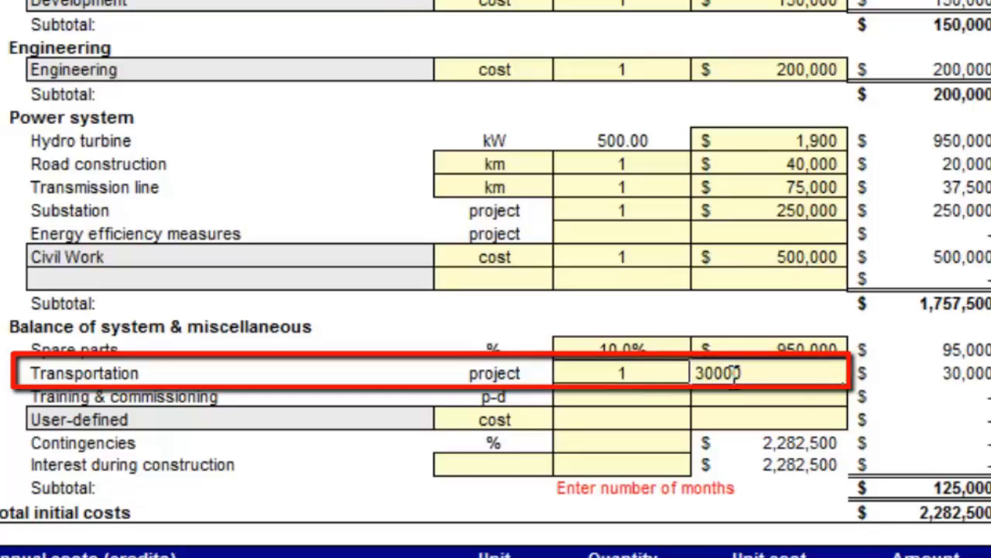
pyautogui.press('Return')
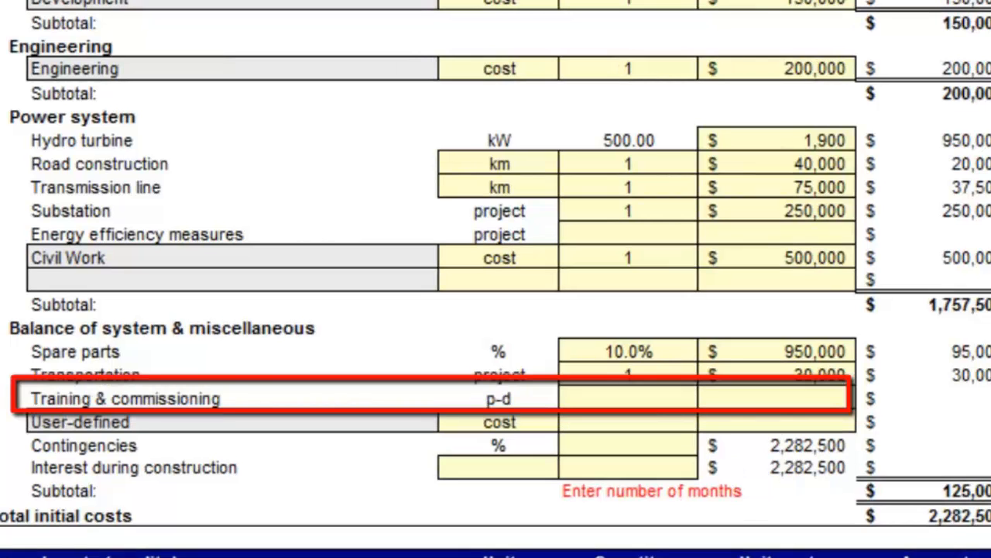
# Enter Training & commissioning as 5 person-days at a unit cost of $1,500
pyautogui.click(637, 394)
pyautogui.write('5')
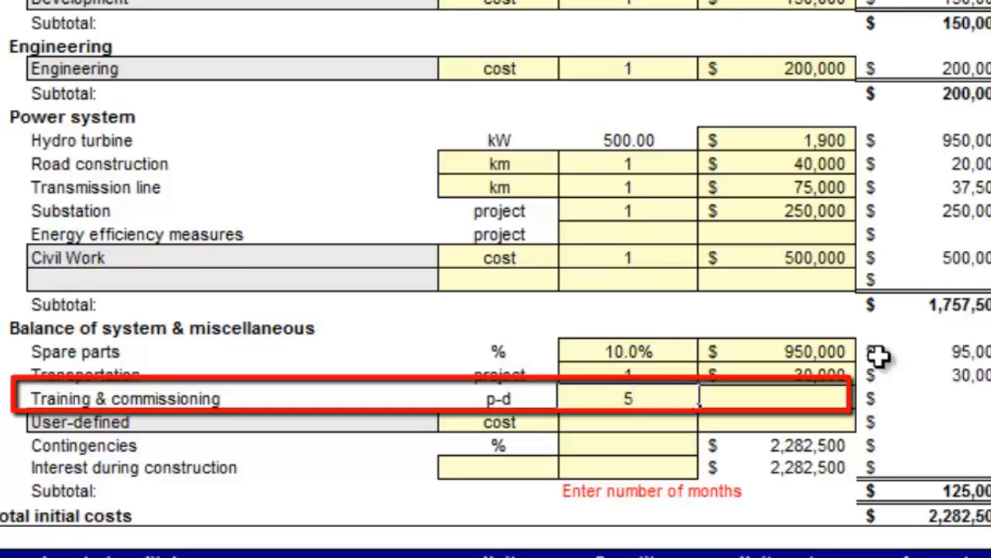
pyautogui.click(810, 396)
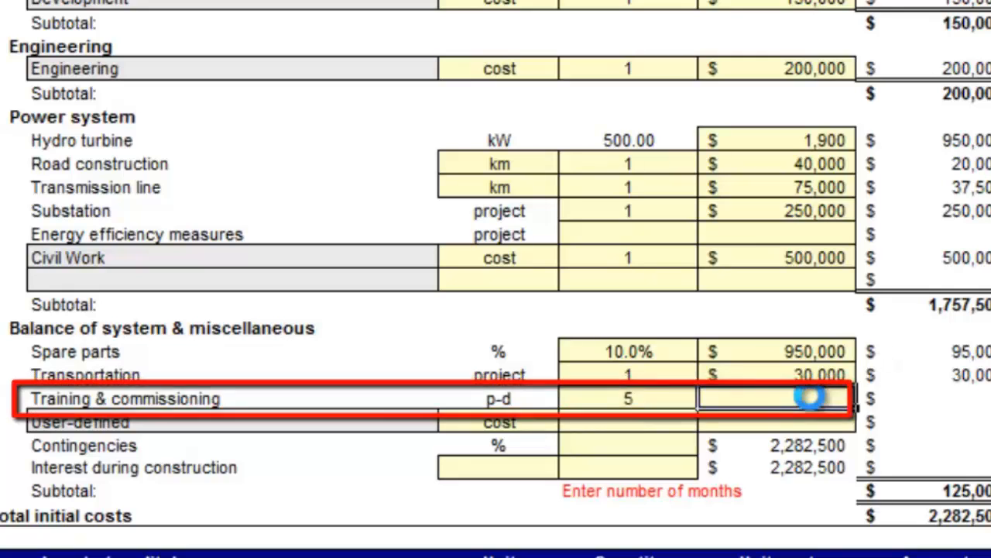
pyautogui.write('1500')
pyautogui.press('Return')
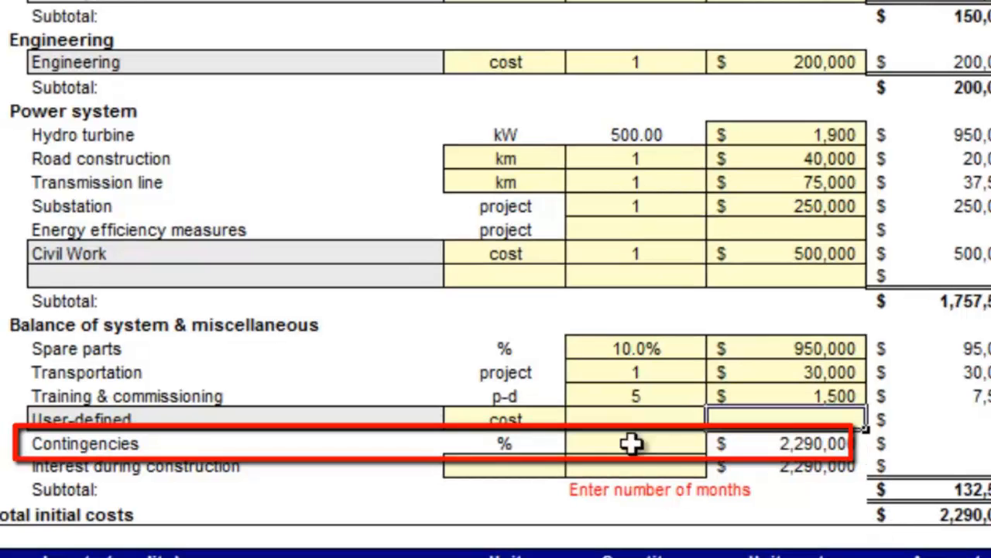
# Set the Contingencies under balance of system & miscellaneous to 25%
pyautogui.click(625, 444)
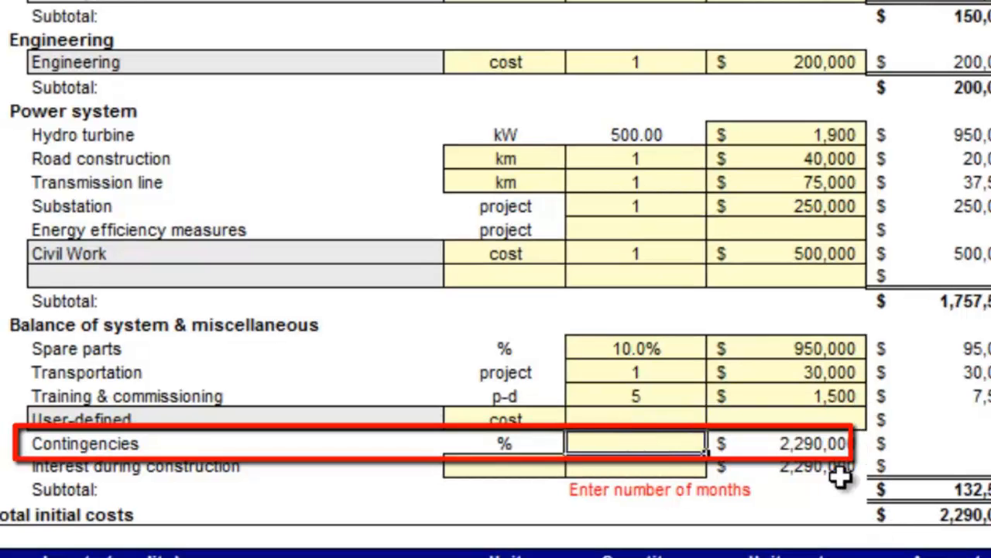
pyautogui.write('25')
pyautogui.press('Return')
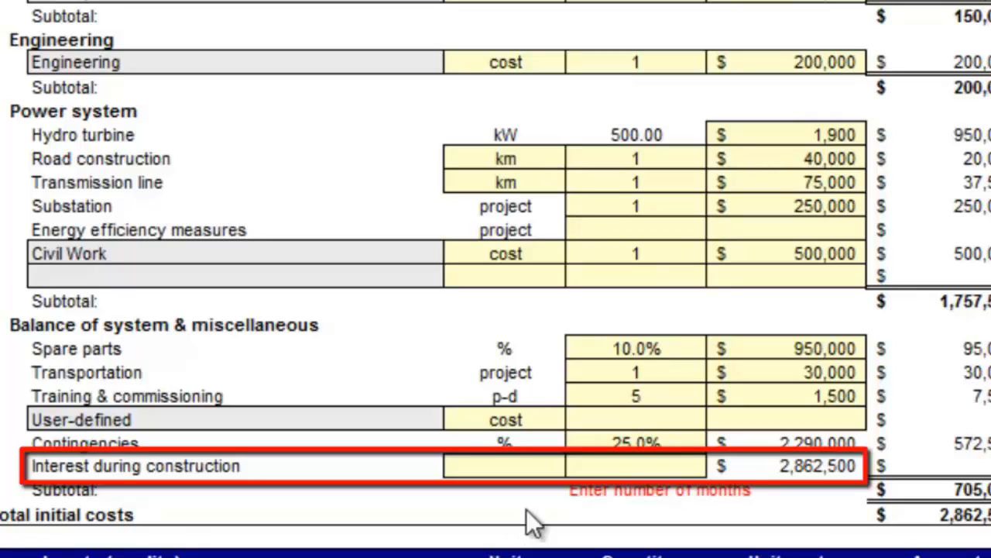
# Set the Interest during construction to a rate of 7% over 6 months
pyautogui.click(634, 464)
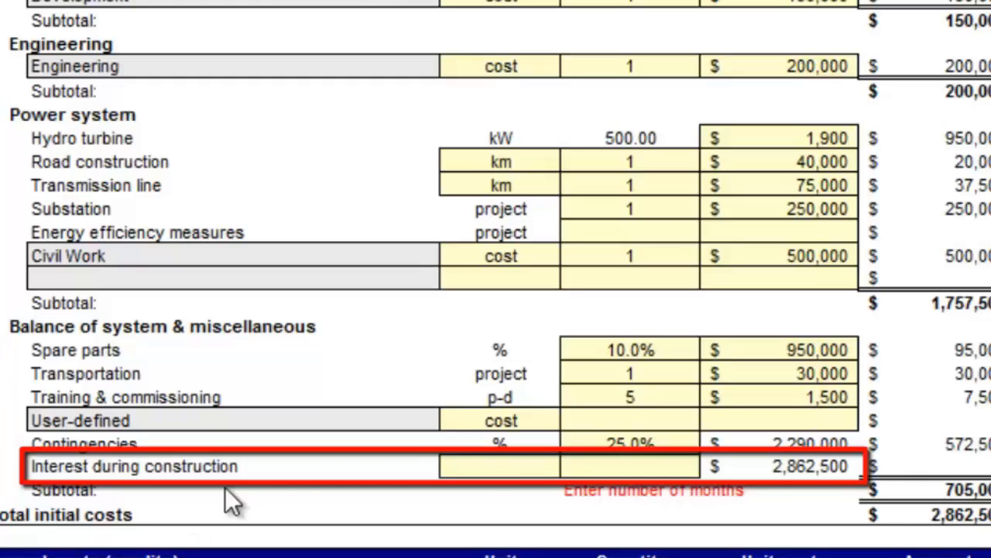
pyautogui.click(488, 464)
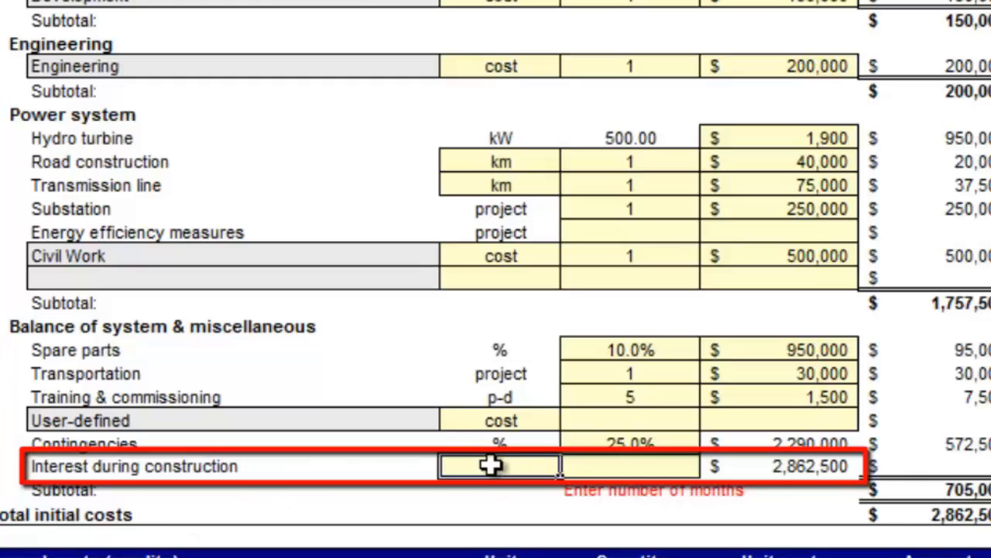
pyautogui.write('7')
pyautogui.click(597, 465)
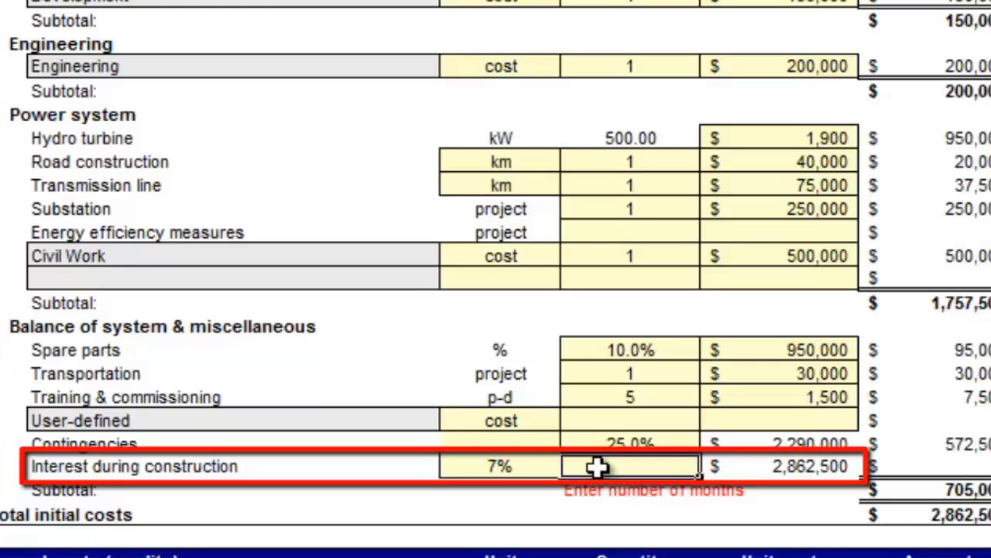
pyautogui.click(596, 466)
pyautogui.write('6')
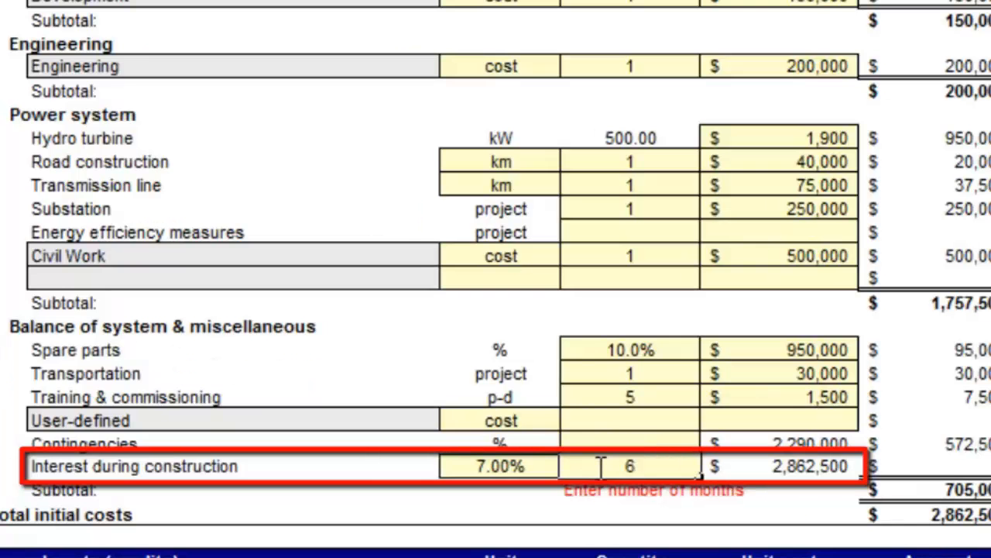
pyautogui.press('Return')
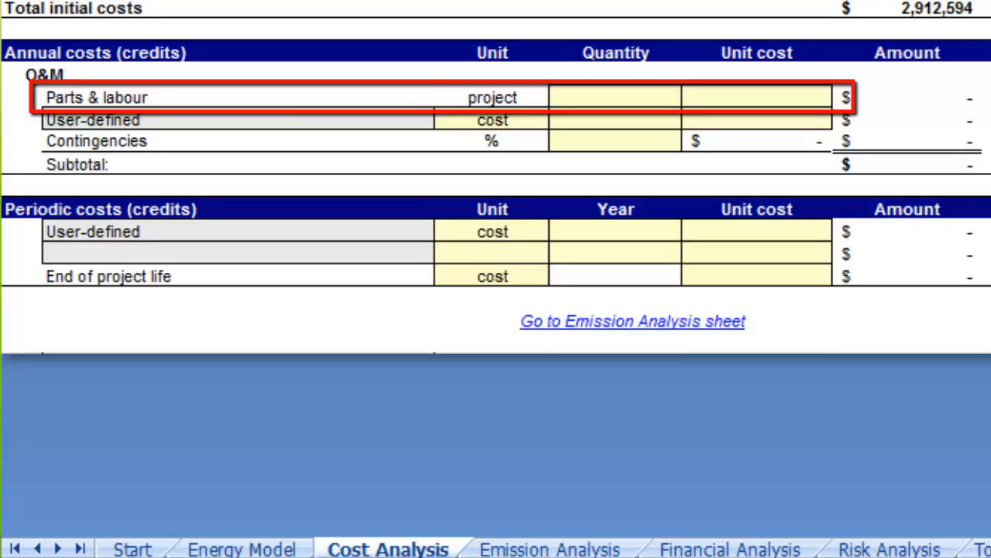
# Enter the annual Parts & labour cost with a quantity of 3 and a unit cost of $20,000
pyautogui.click(617, 97)
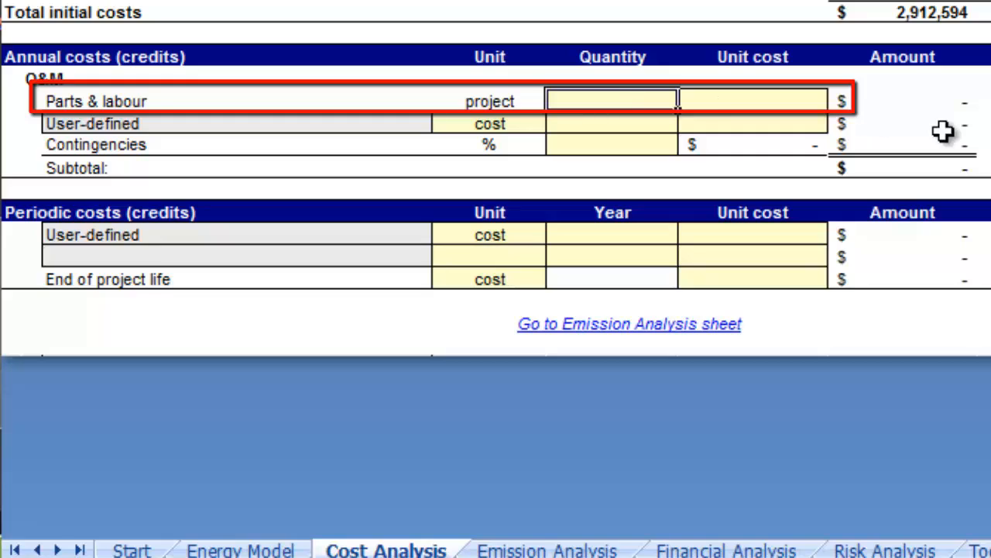
pyautogui.write('3')
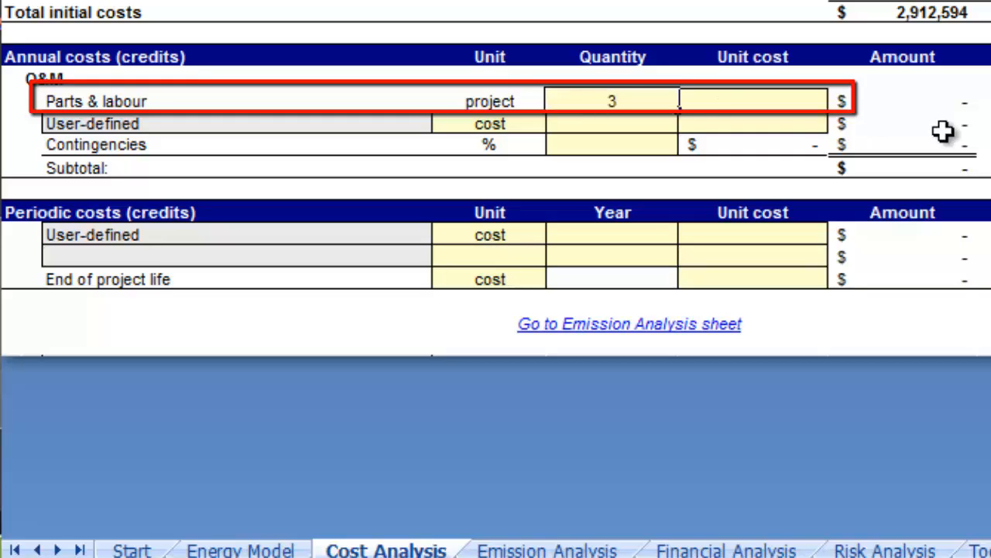
pyautogui.click(788, 98)
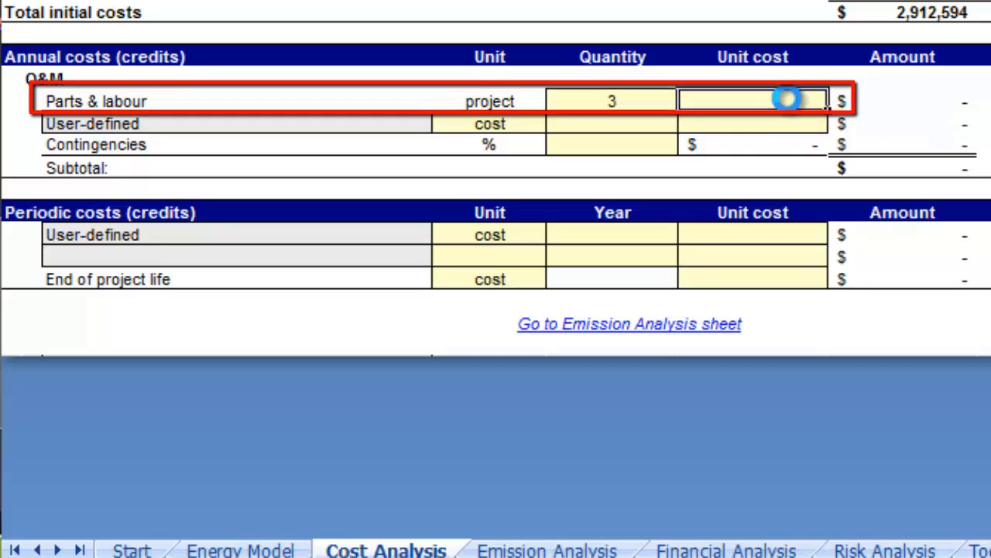
pyautogui.write('20000')
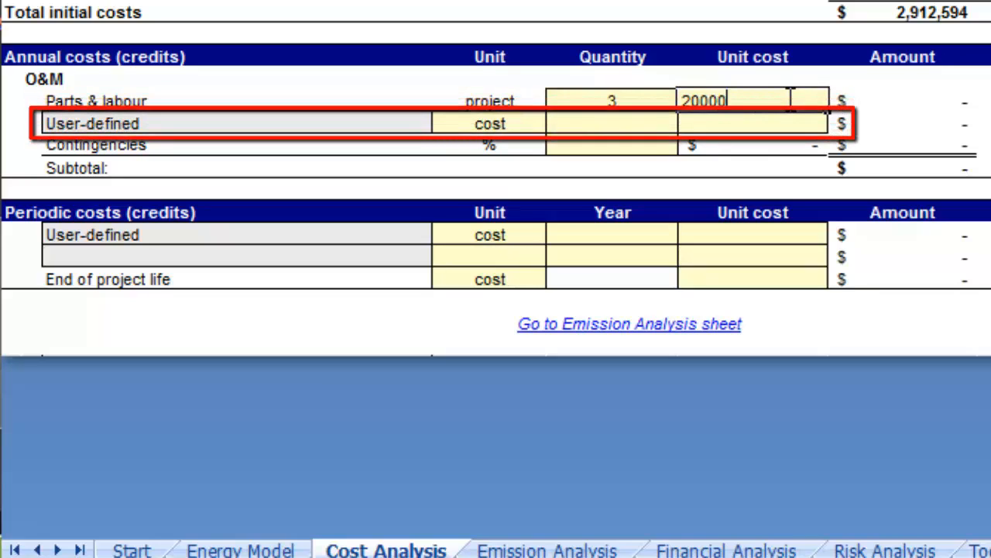
pyautogui.press('Return')
pyautogui.click(791, 101)
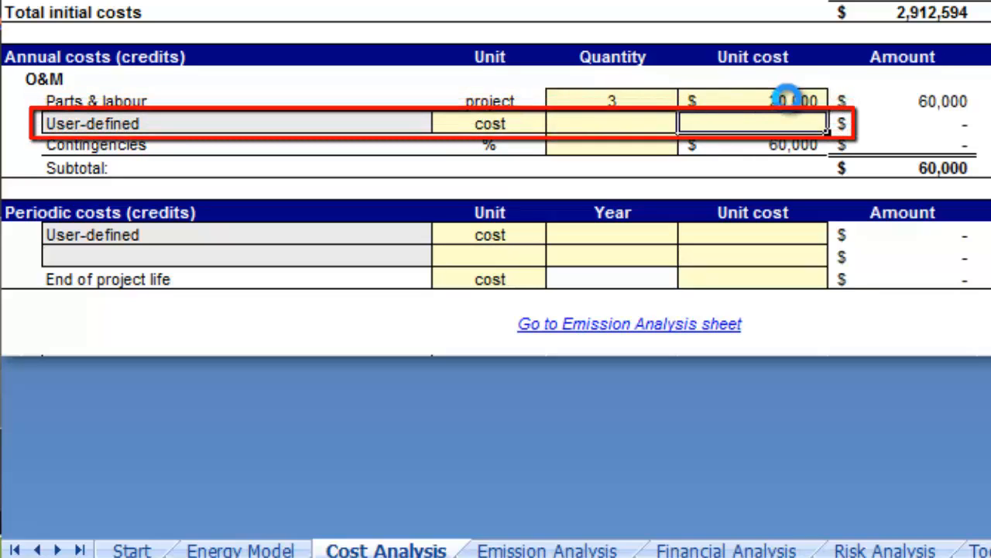
# Rename the user-defined item in the annual O&M costs as MNR Water Lease
pyautogui.click(298, 122)
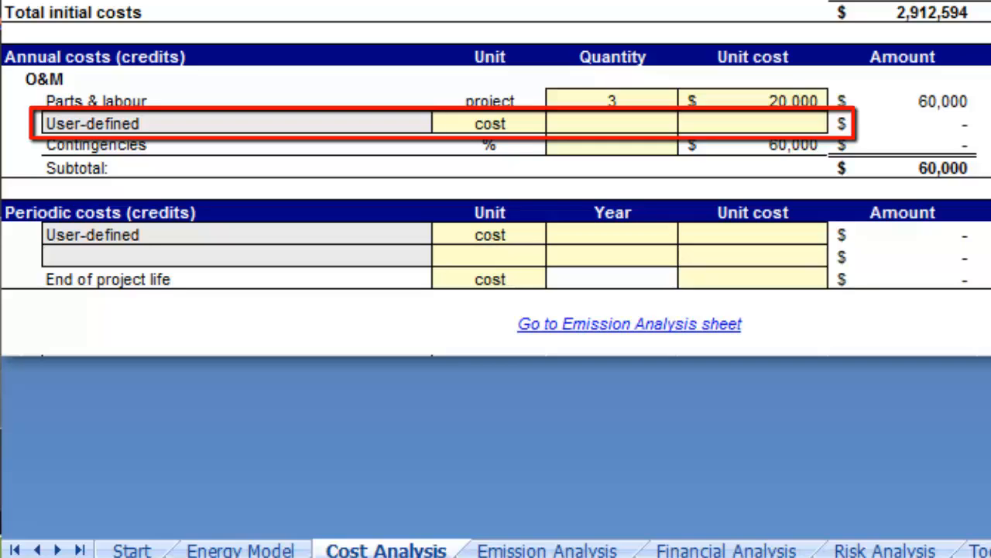
pyautogui.click(159, 124)
pyautogui.write('=F273')
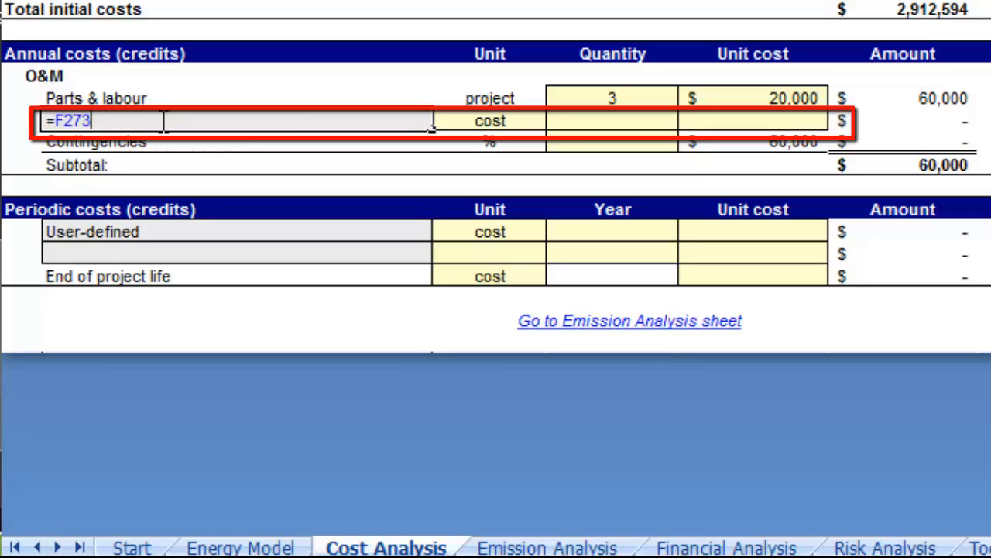
pyautogui.hotkey('shift', 'Home')
pyautogui.write('MN')
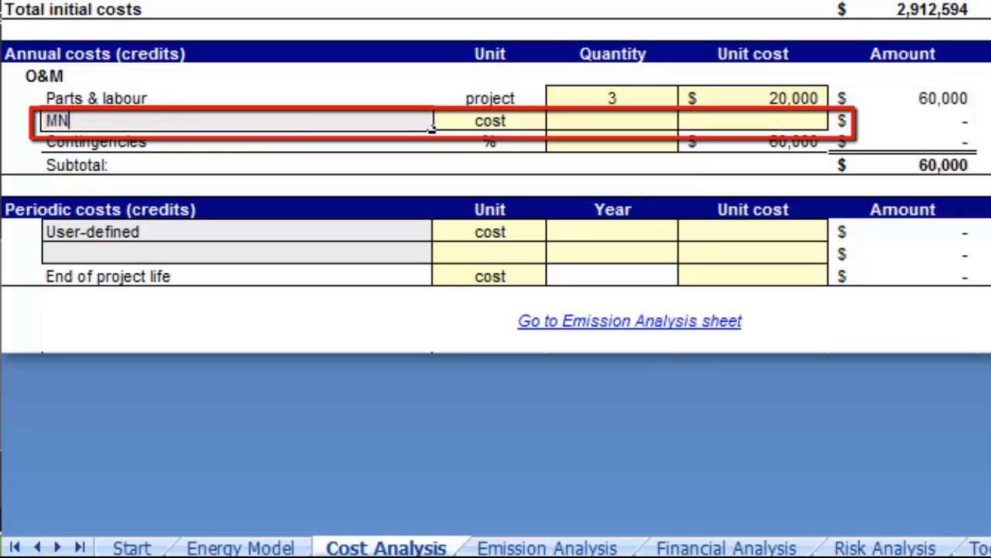
pyautogui.write('R Wat')
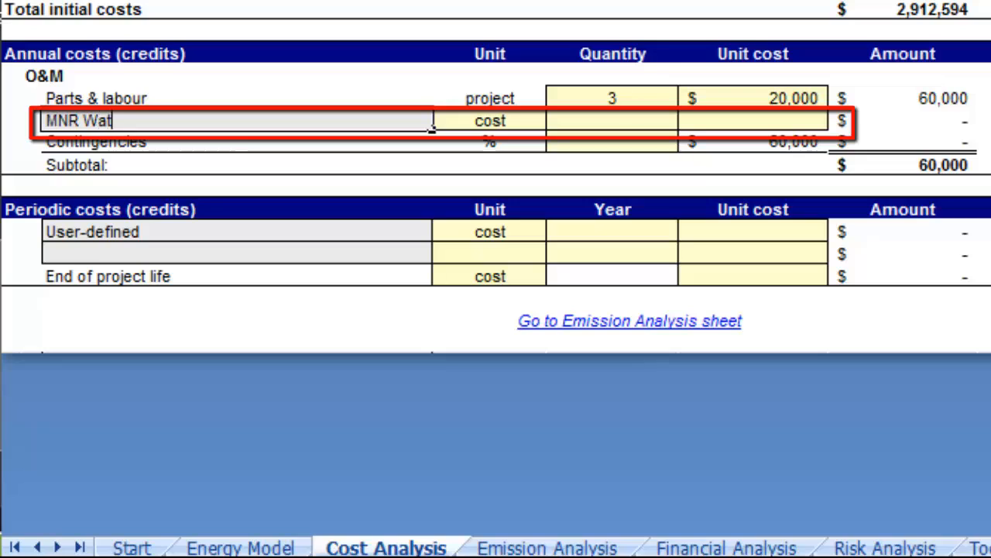
pyautogui.write('er Lease')
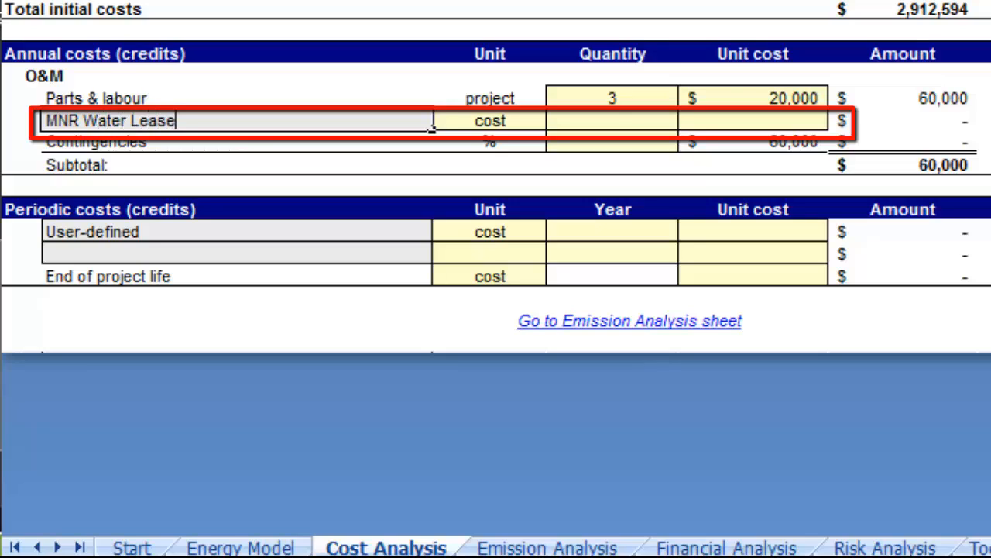
# Enter the MNR Water Lease cost with a quantity of 1 and a unit cost of 9.5% of the Financial Analysis sheet's Electricity export income
pyautogui.click(615, 122)
pyautogui.write('1')
pyautogui.click(728, 122)
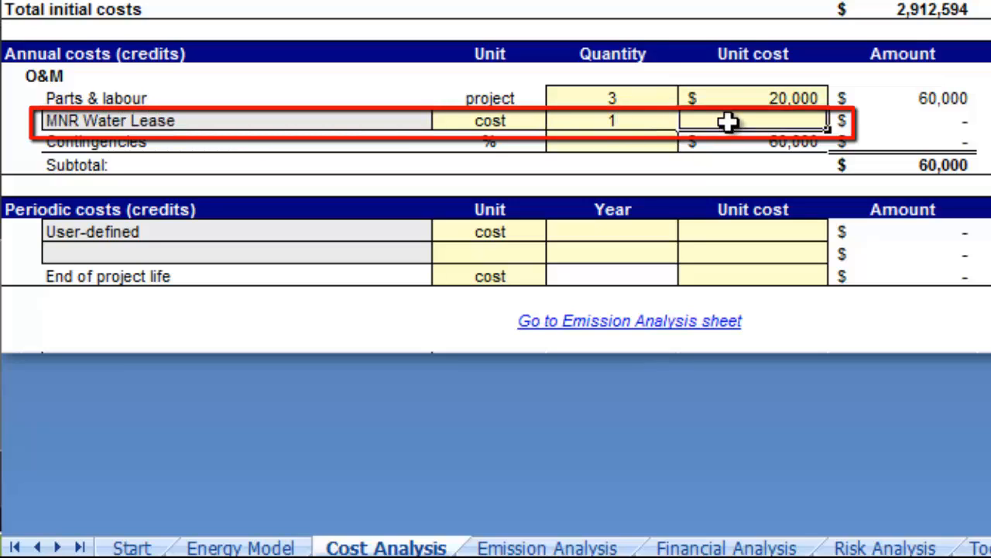
pyautogui.write('=')
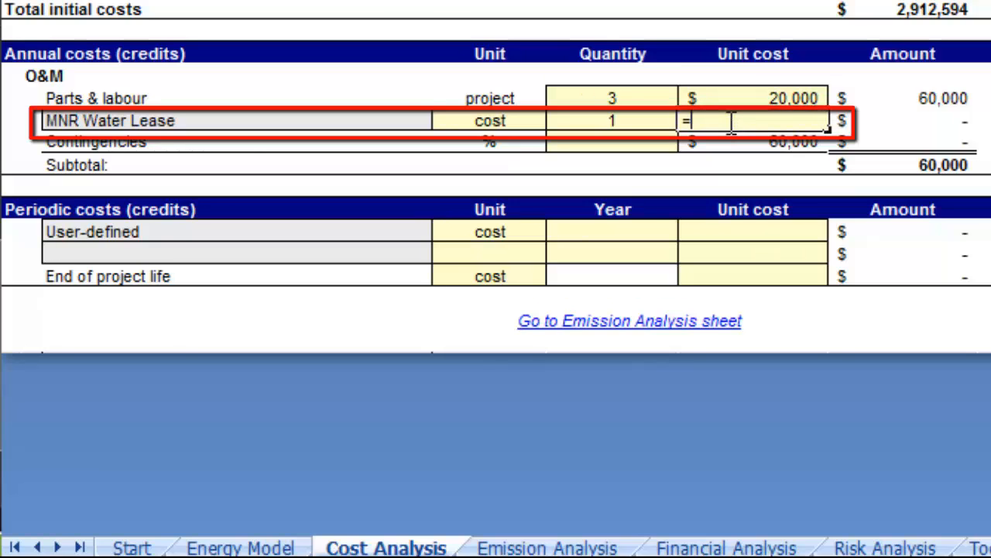
pyautogui.click(711, 547)
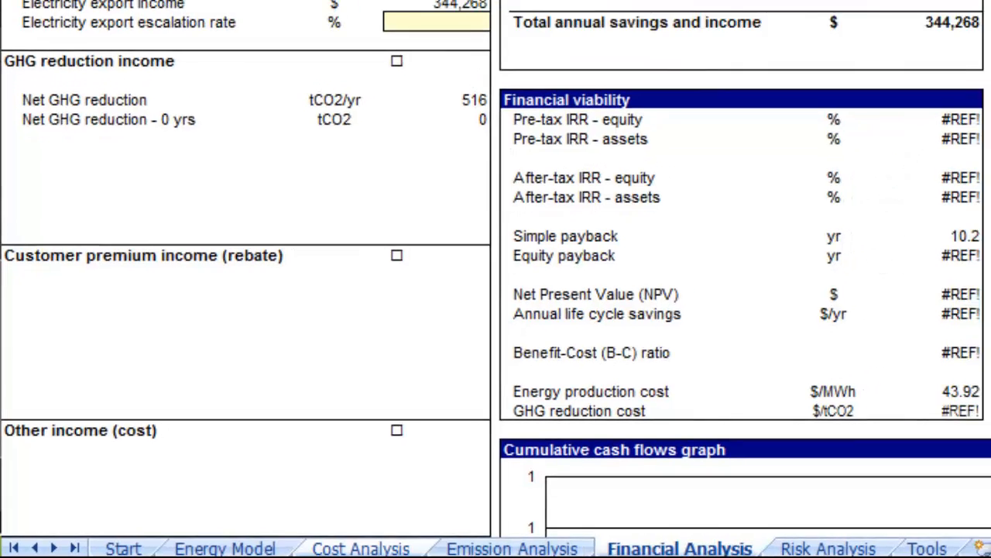
pyautogui.click(819, 18)
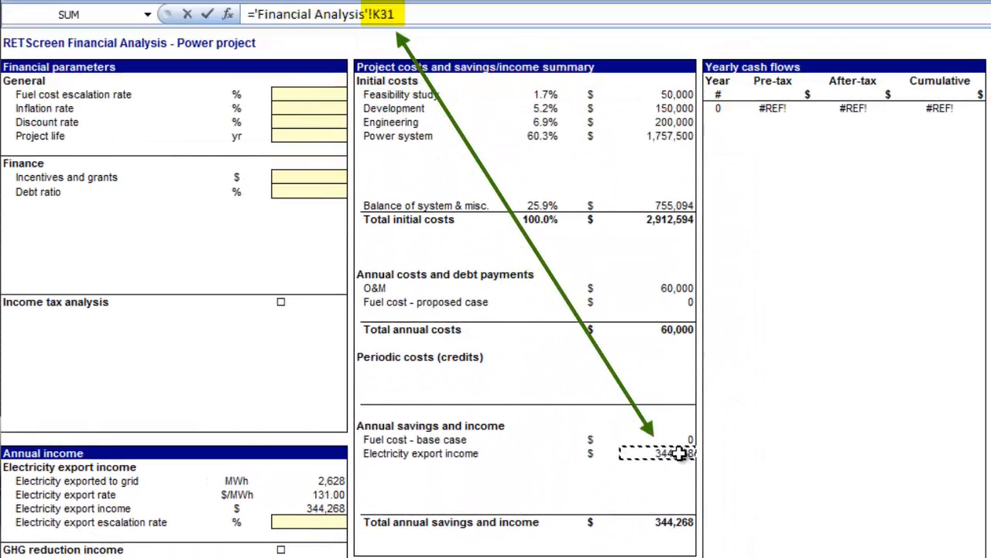
pyautogui.write('*9.5%')
pyautogui.press('Return')
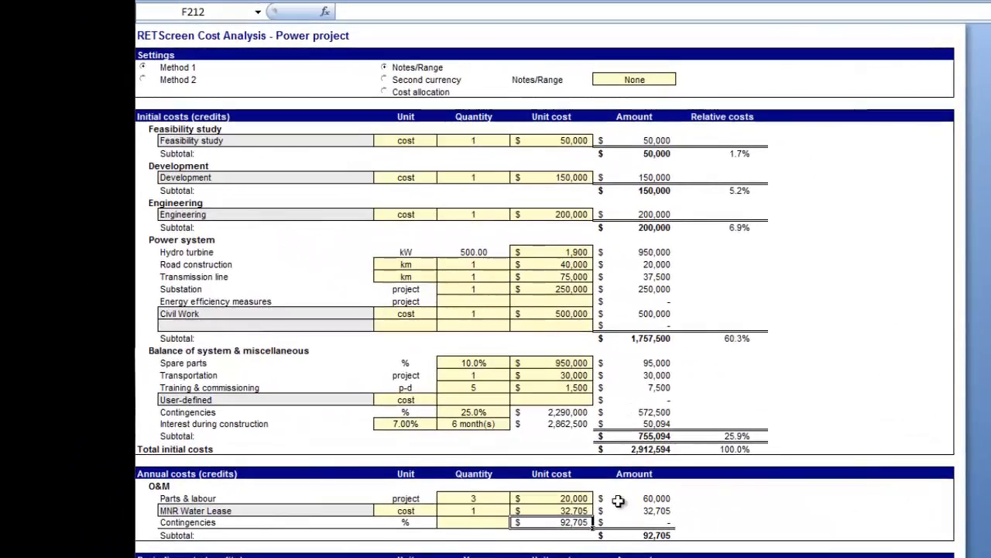
# Review the formula behind the MNR Water Lease unit cost, leaving it as entered
pyautogui.click(501, 447)
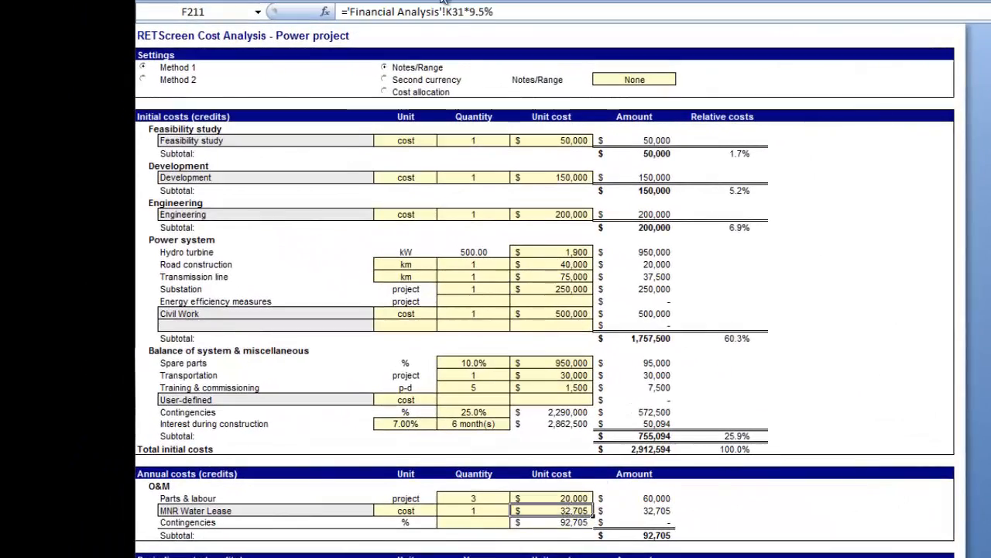
pyautogui.click(490, 13)
pyautogui.moveTo(416, 17); pyautogui.dragTo(299, 26)
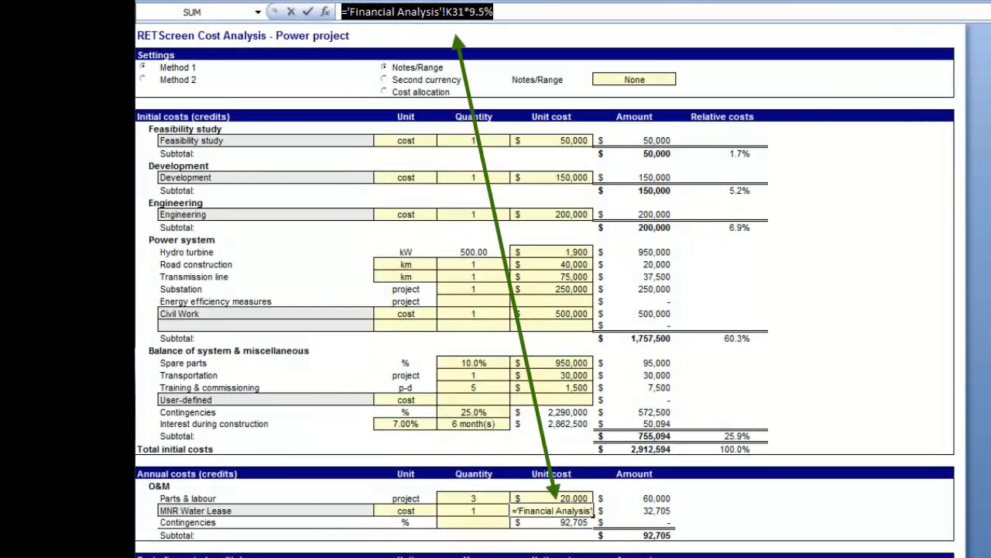
pyautogui.click(465, 11)
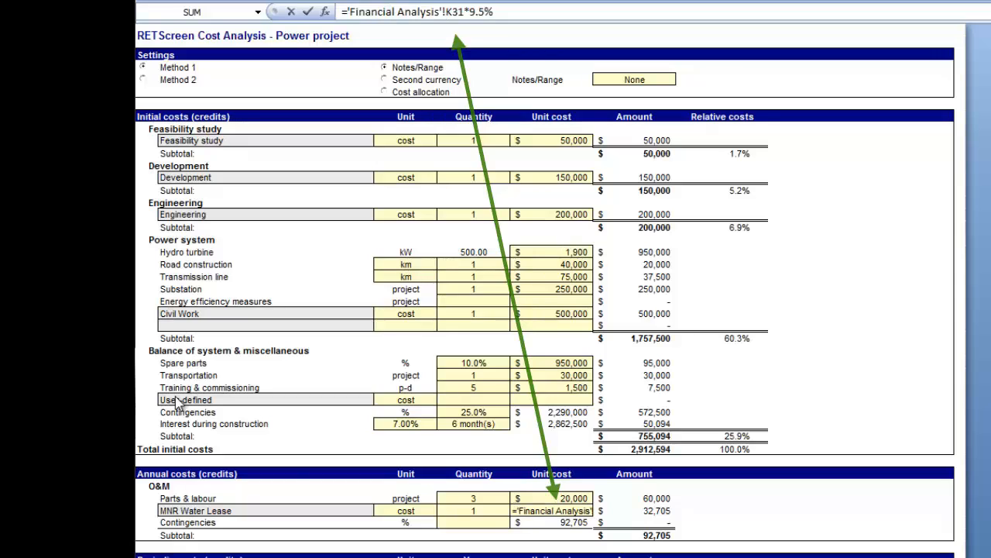
pyautogui.press('Return')
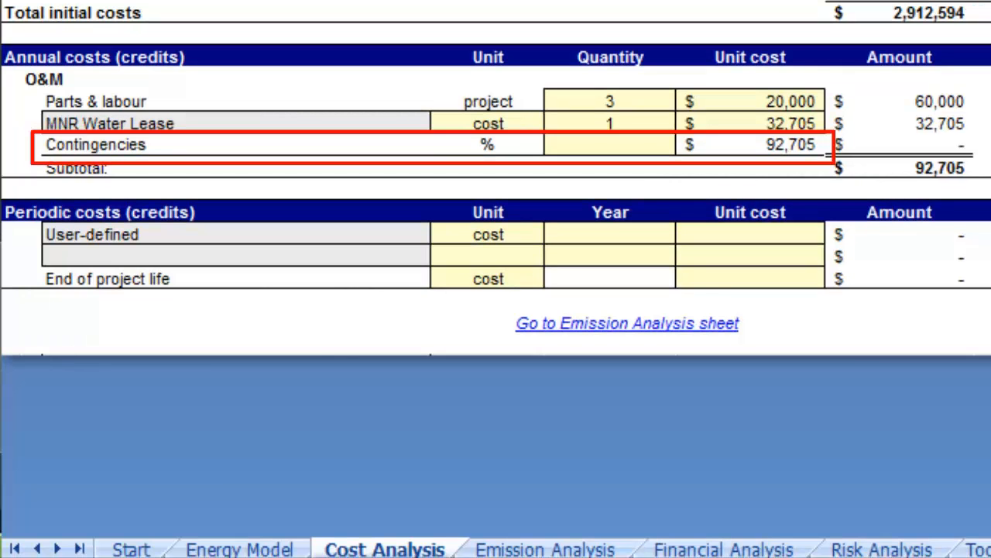
# Set the Contingencies under the annual O&M costs to 10%
pyautogui.click(629, 140)
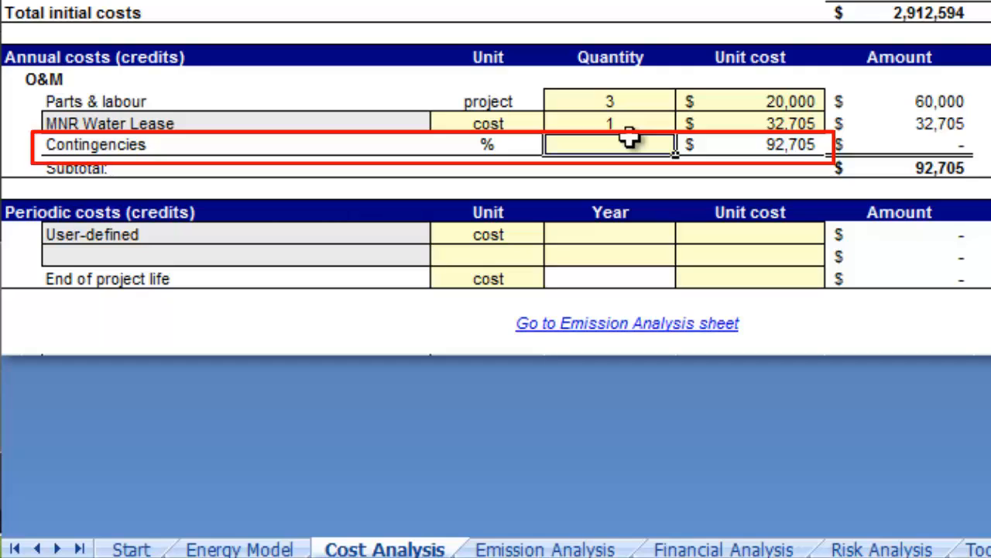
pyautogui.write('10')
pyautogui.press('Return')
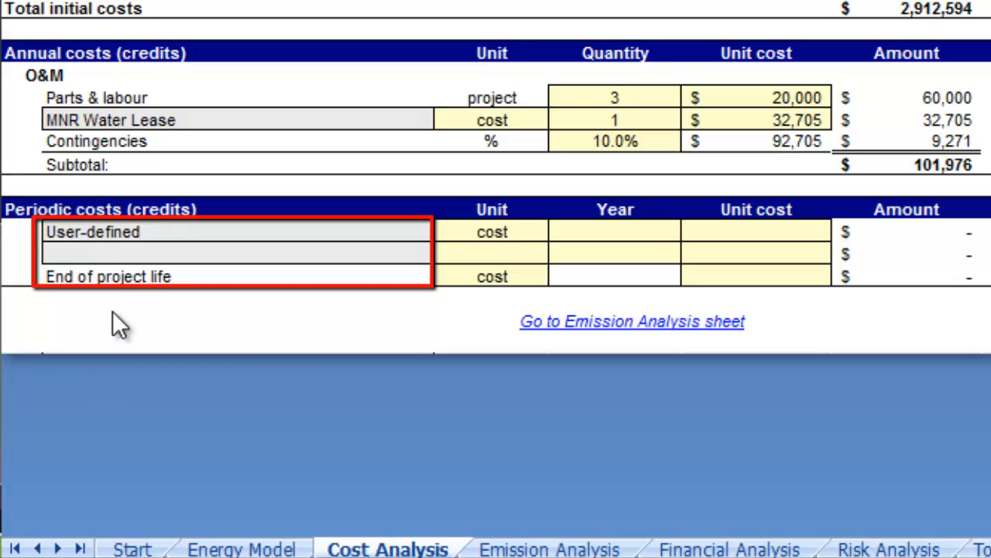
# Examine the periodic cost rows, including the user-defined and end-of-project-life items, and the unit options, year and unit cost of the first row
pyautogui.click(142, 233)
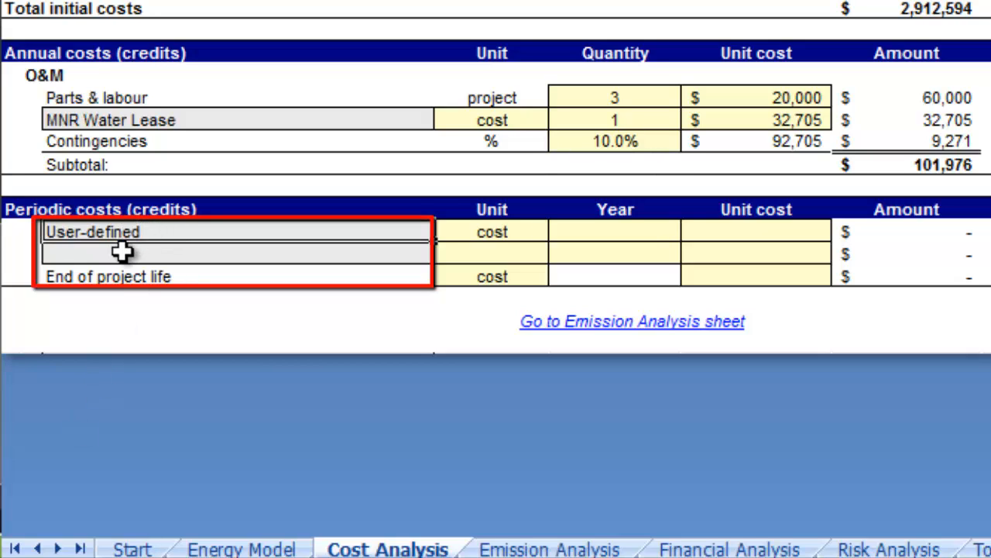
pyautogui.click(123, 251)
pyautogui.click(112, 276)
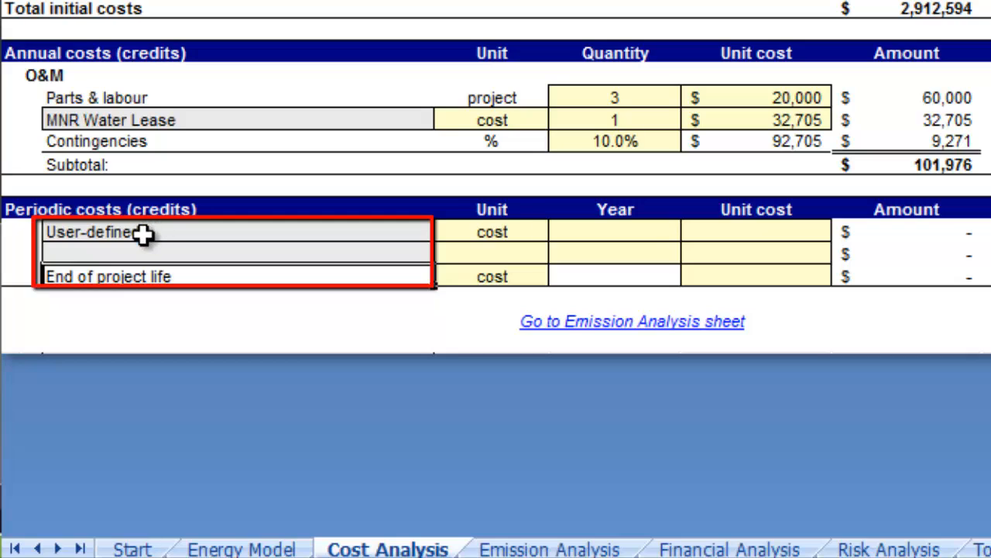
pyautogui.moveTo(142, 230); pyautogui.dragTo(142, 269)
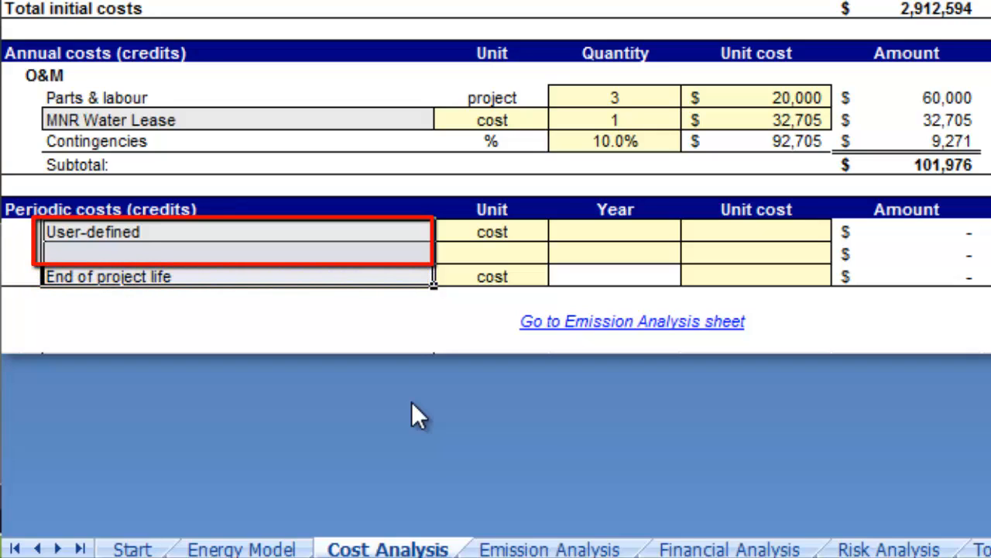
pyautogui.click(305, 255)
pyautogui.click(305, 271)
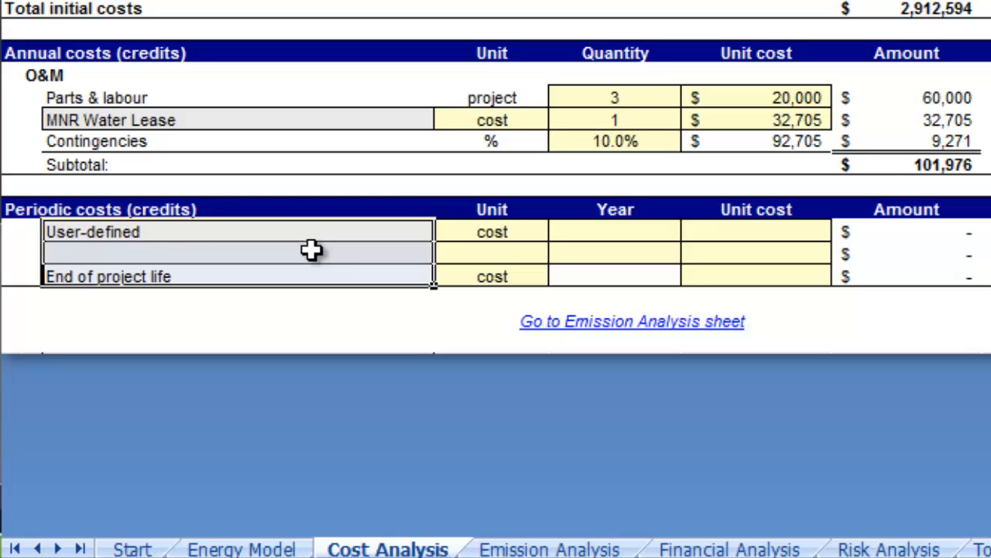
pyautogui.doubleClick(593, 232)
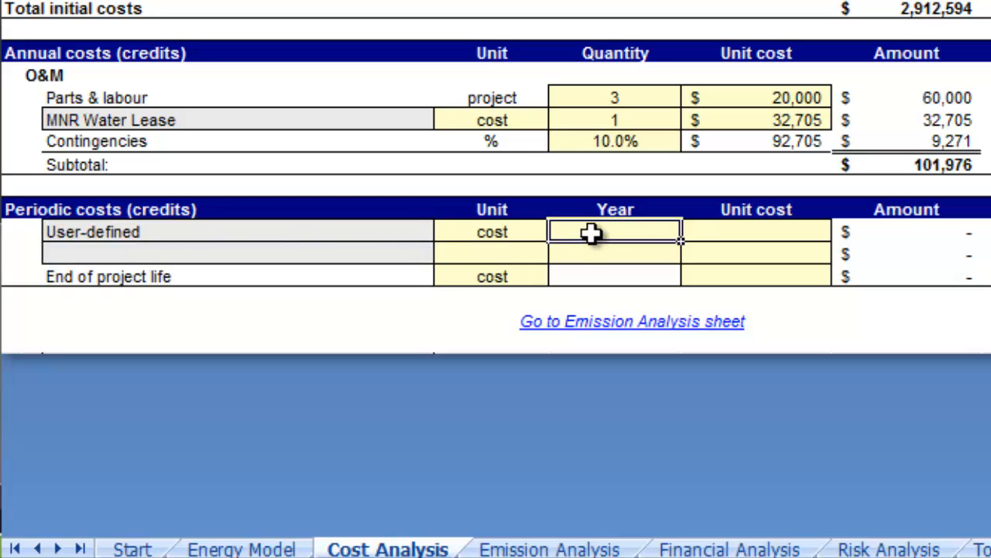
pyautogui.click(578, 258)
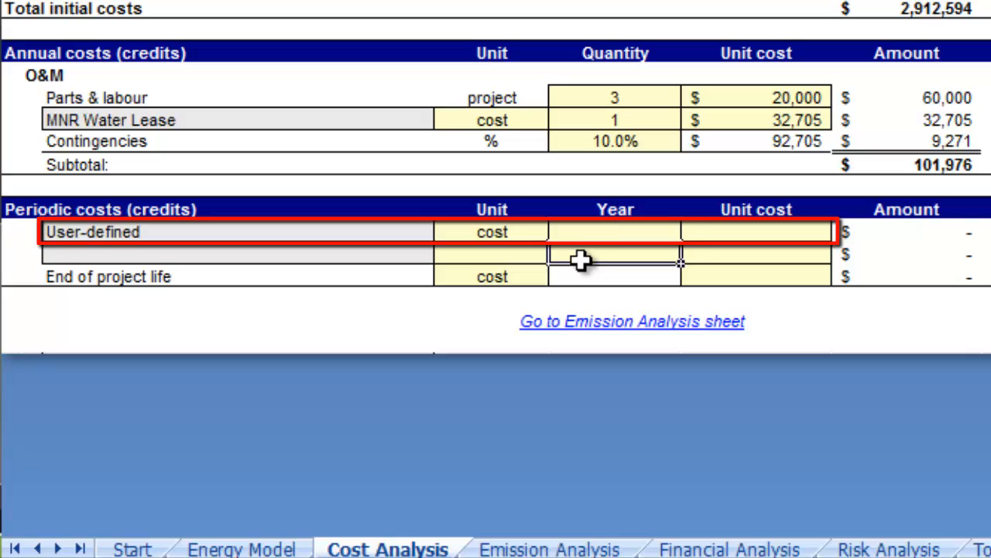
pyautogui.click(374, 232)
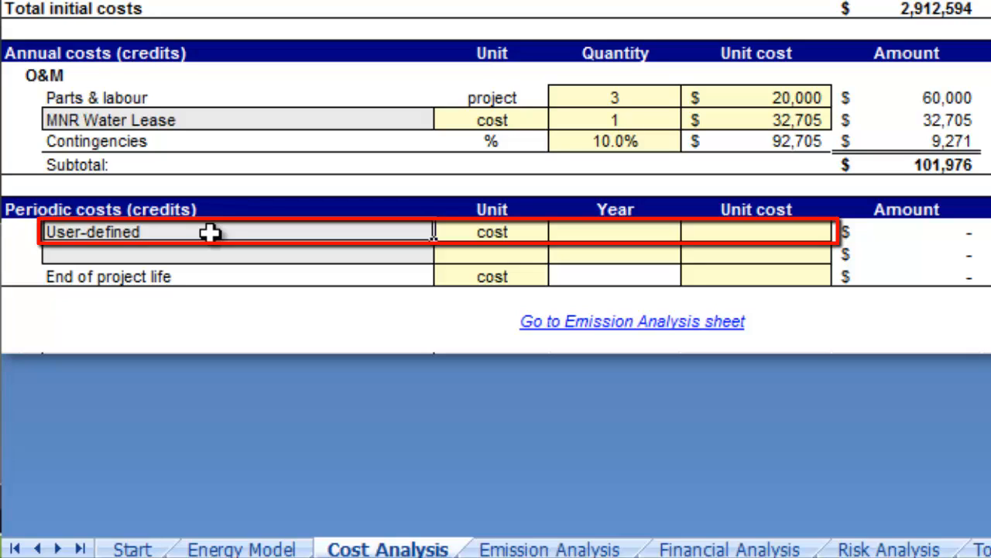
pyautogui.click(507, 237)
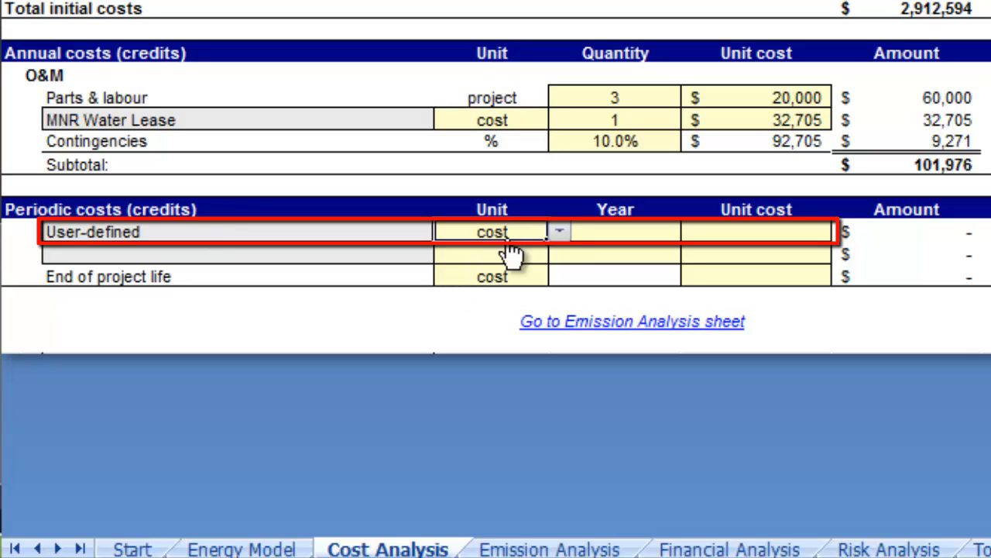
pyautogui.click(560, 233)
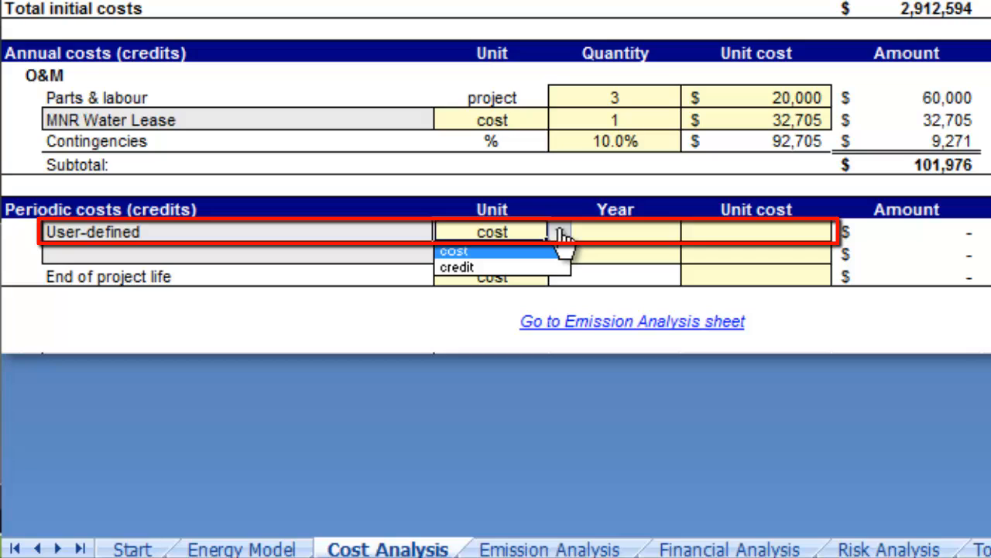
pyautogui.click(561, 235)
pyautogui.click(617, 232)
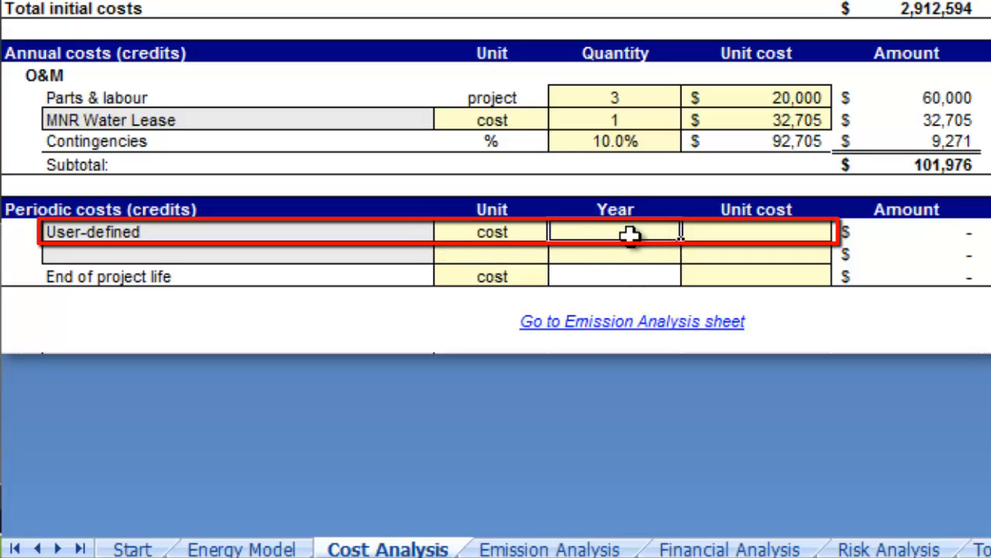
pyautogui.click(729, 233)
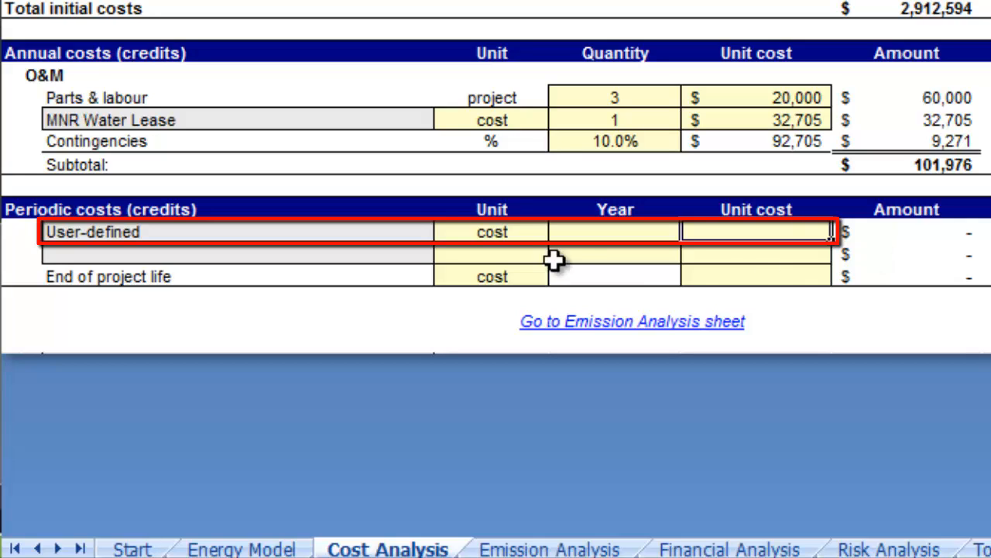
# Try the credit unit for the user-defined periodic item and return it to cost
pyautogui.click(513, 235)
pyautogui.hotkey('alt', 'Down')
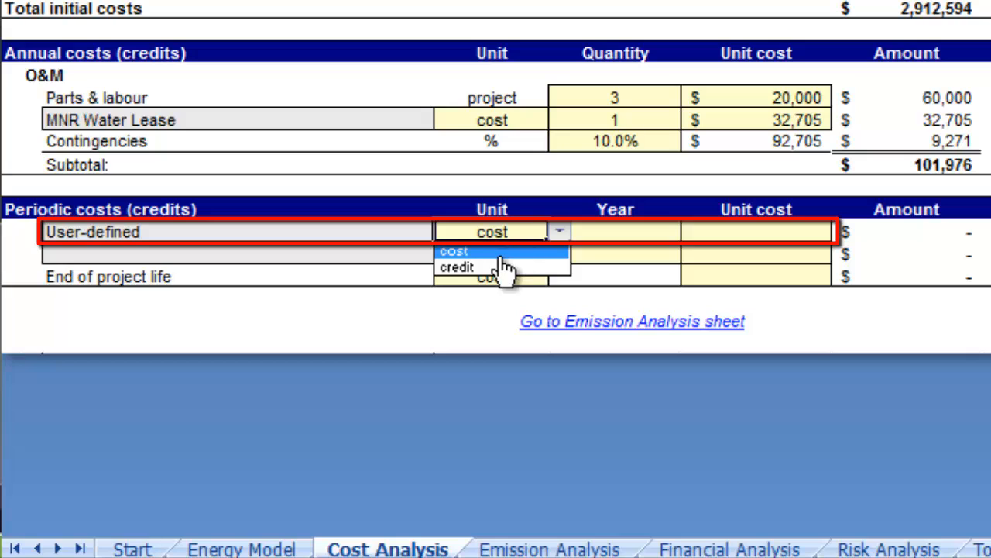
pyautogui.click(504, 268)
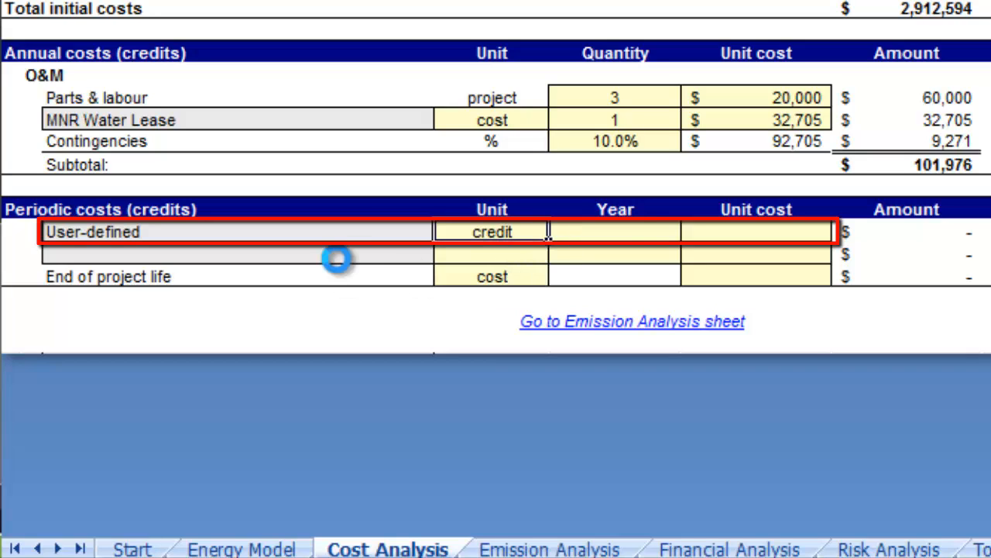
pyautogui.click(623, 231)
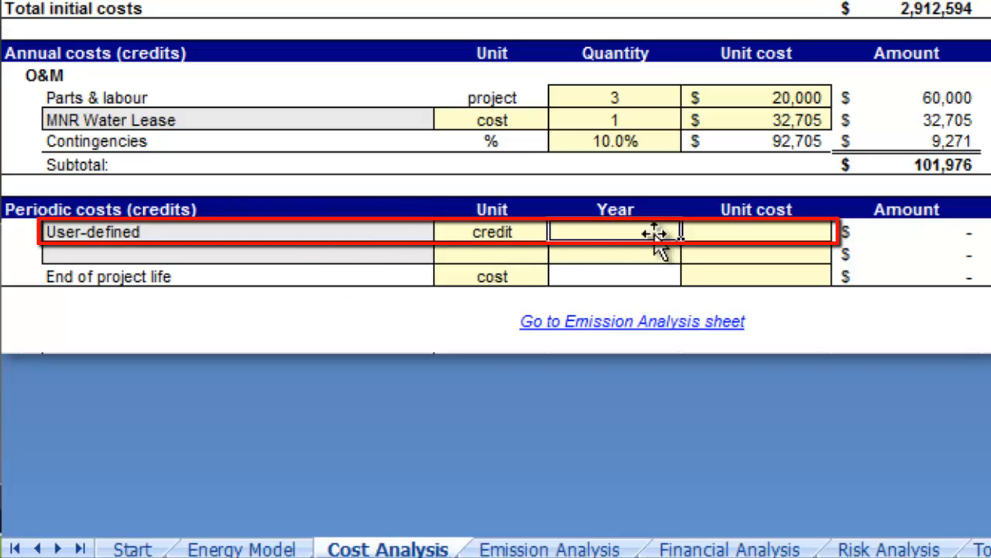
pyautogui.click(765, 231)
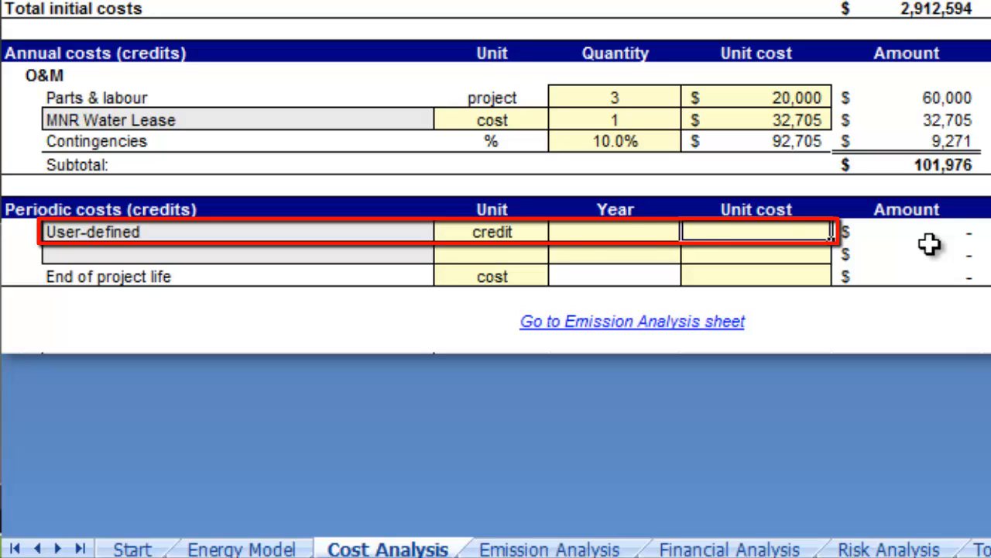
pyautogui.click(531, 233)
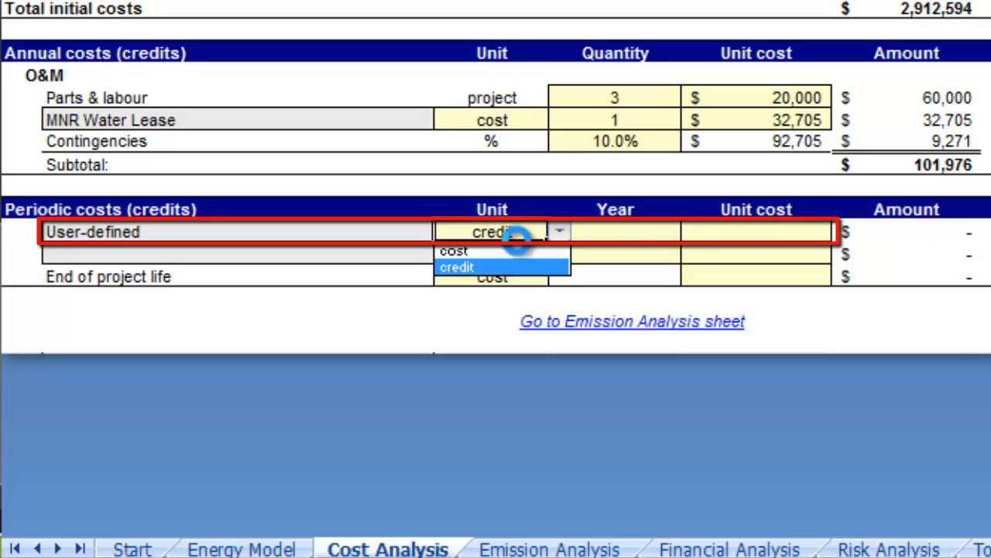
pyautogui.click(503, 250)
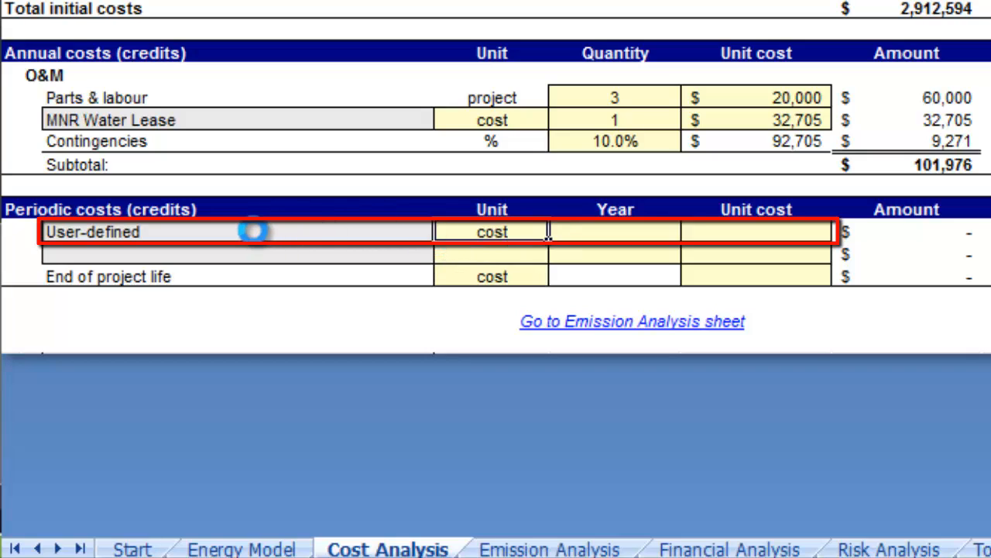
# Rename the user-defined item in the periodic costs as Turbine and Generator
pyautogui.click(254, 231)
pyautogui.write('=F273')
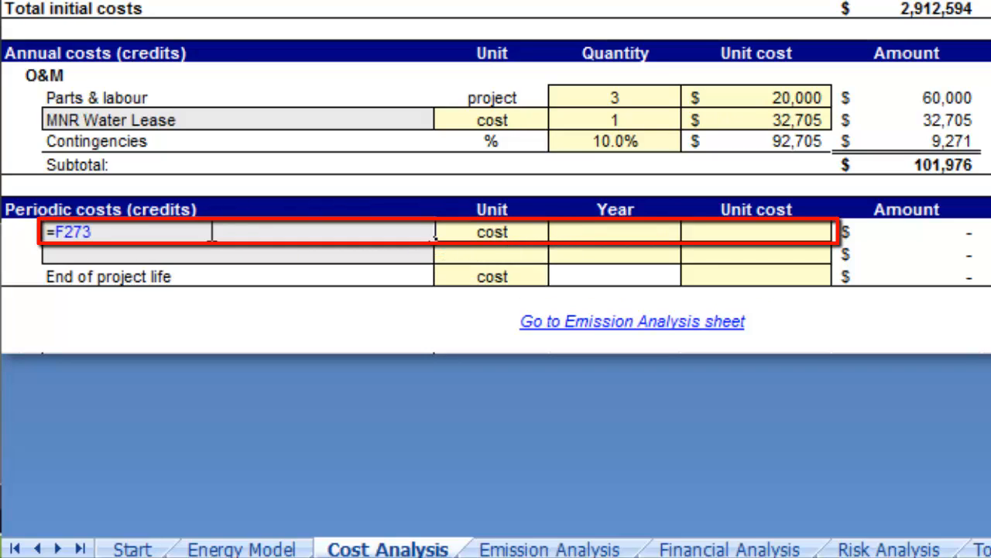
pyautogui.press('BackSpace')
pyautogui.press('BackSpace')
pyautogui.press('BackSpace')
pyautogui.press('BackSpace')
pyautogui.press('BackSpace')
pyautogui.write('Tur')
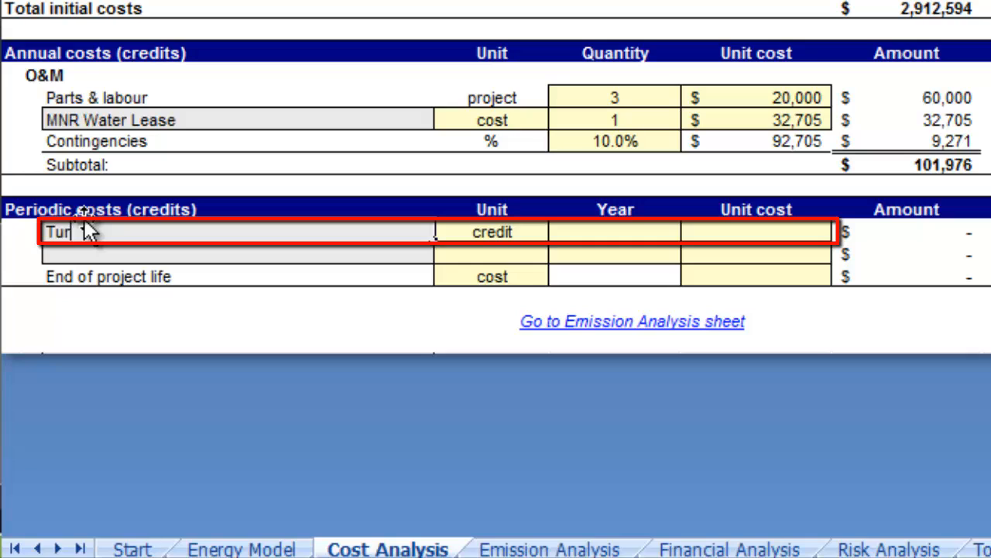
pyautogui.write('bine and Gene')
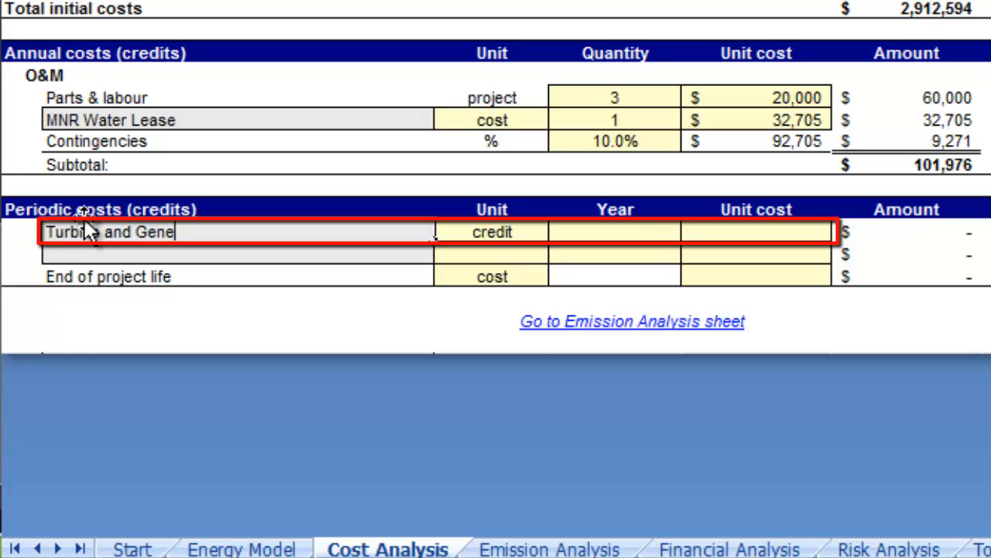
pyautogui.write('rator')
# Set the Turbine and Generator periodic item to the cost unit in year 15, with a unit cost of $75,000
pyautogui.click(517, 232)
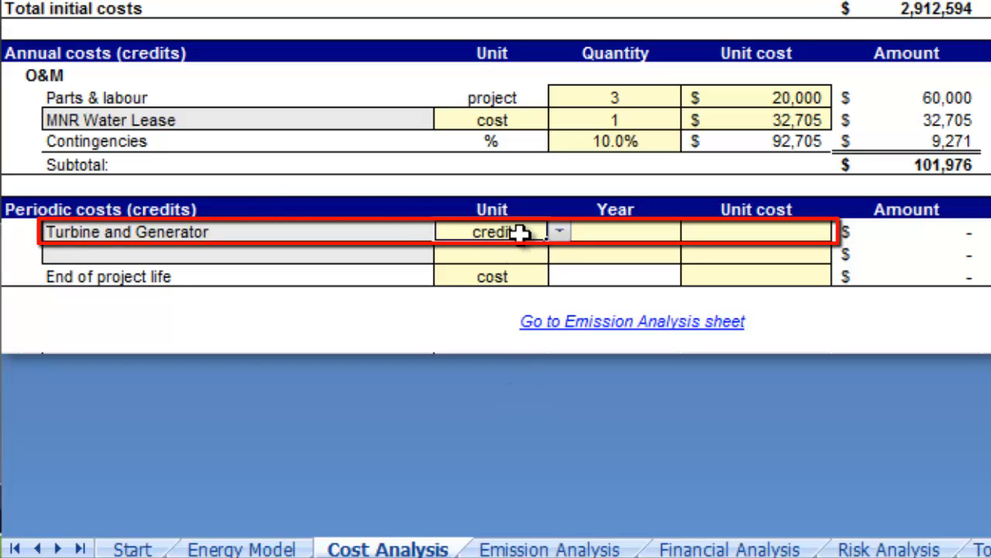
pyautogui.click(559, 231)
pyautogui.click(525, 250)
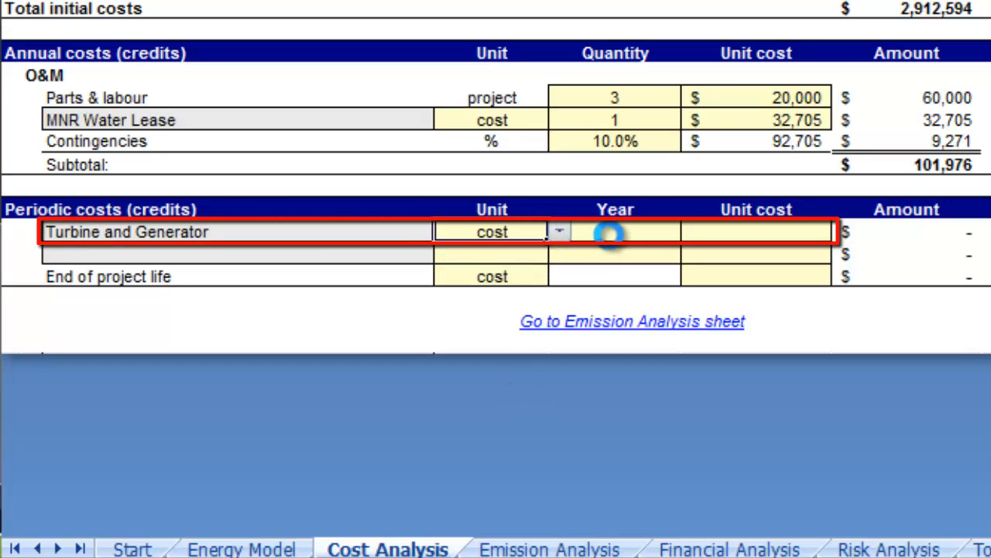
pyautogui.click(616, 232)
pyautogui.write('15')
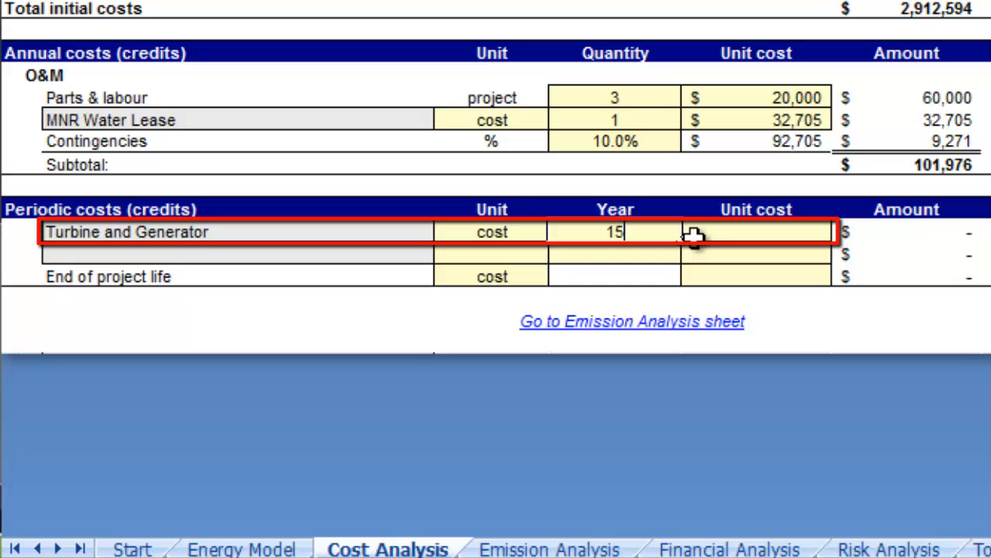
pyautogui.click(737, 230)
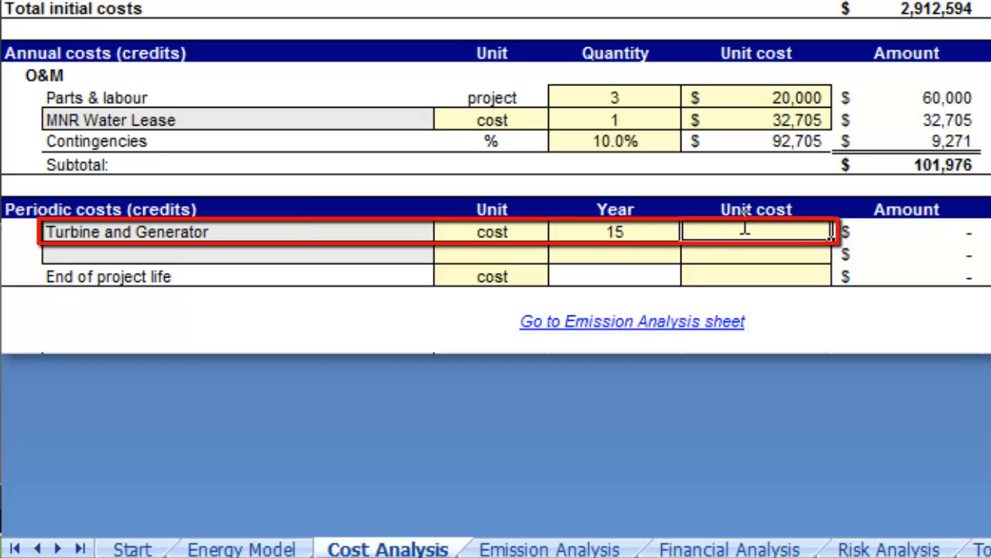
pyautogui.write('75000')
pyautogui.press('Return')
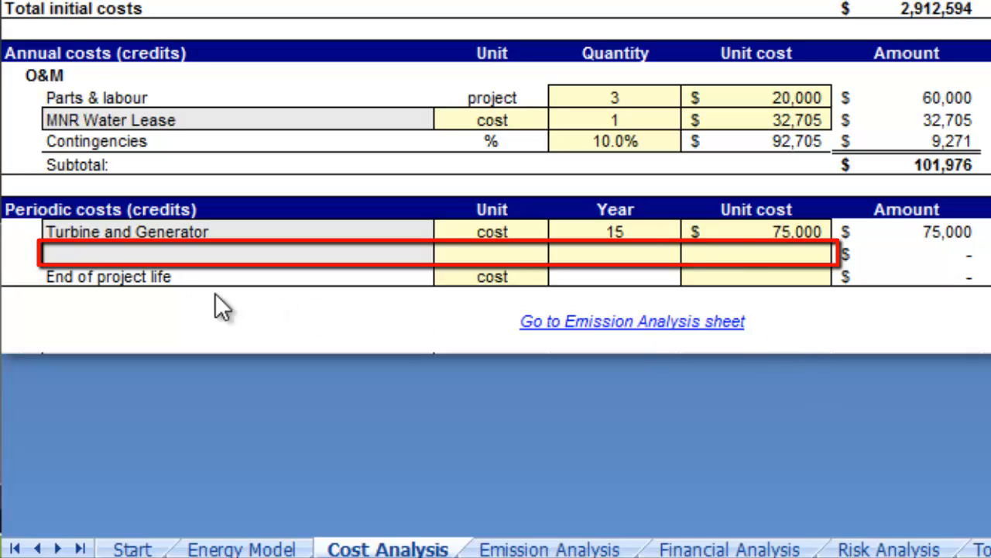
# Name the empty second item in the periodic costs Dam and other Maintenance
pyautogui.click(84, 252)
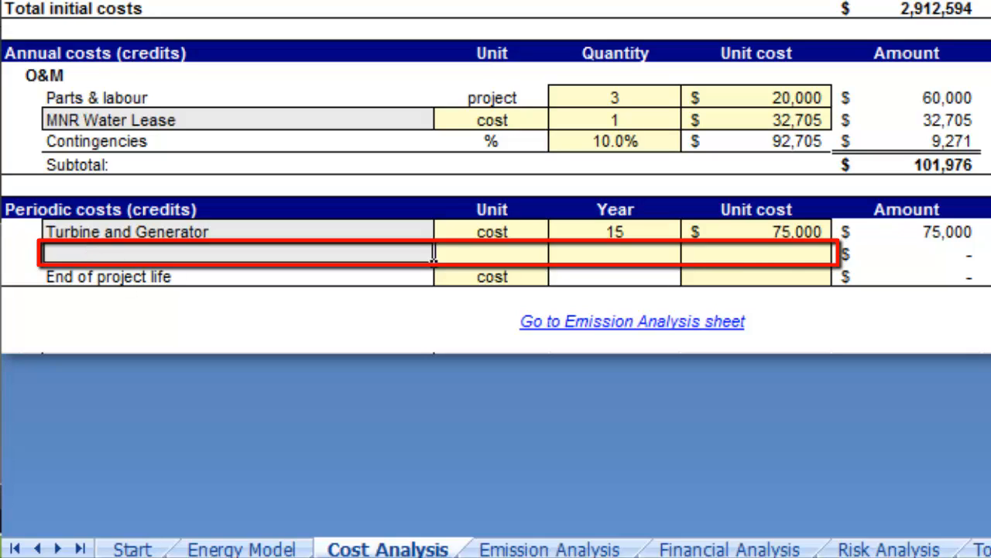
pyautogui.doubleClick(112, 253)
pyautogui.write('Da')
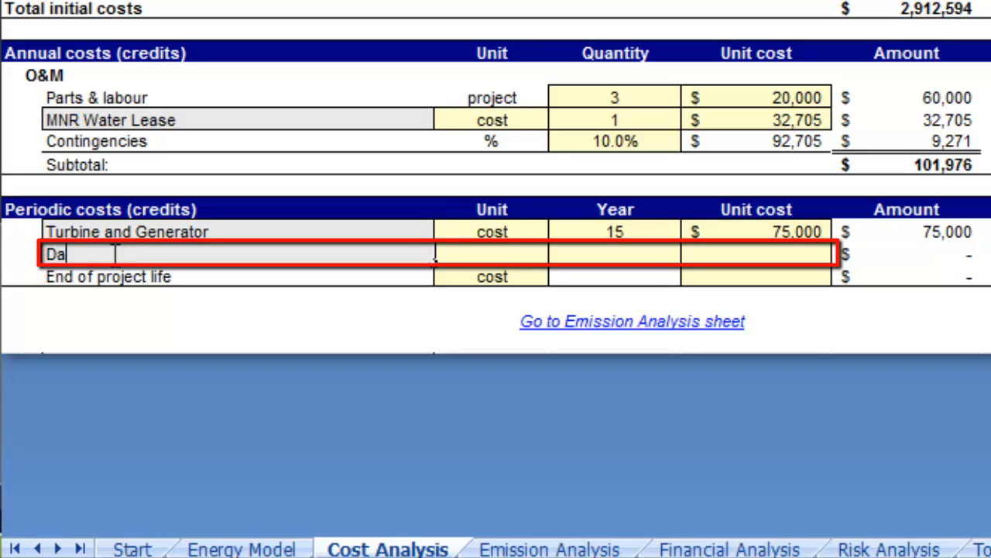
pyautogui.write('m and o')
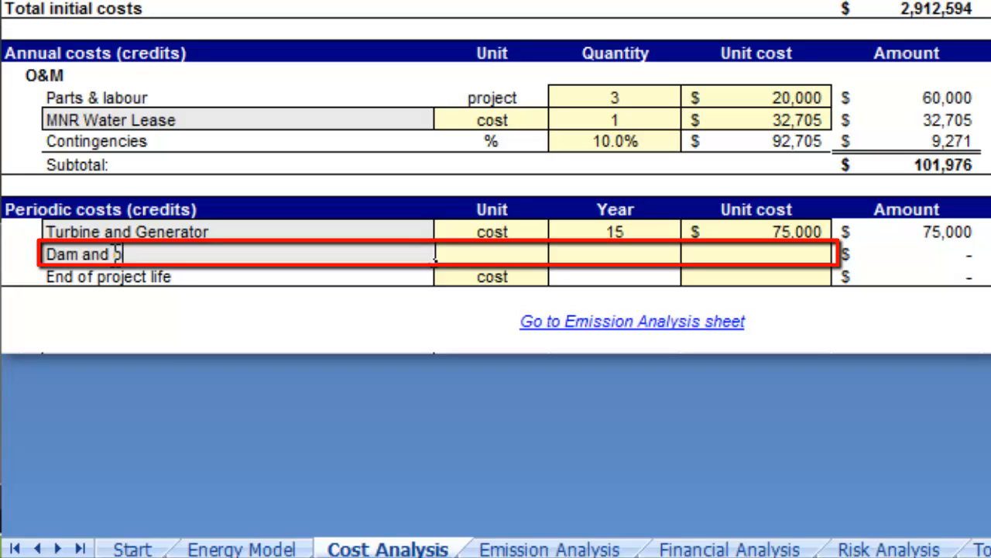
pyautogui.write('ther Maintenan')
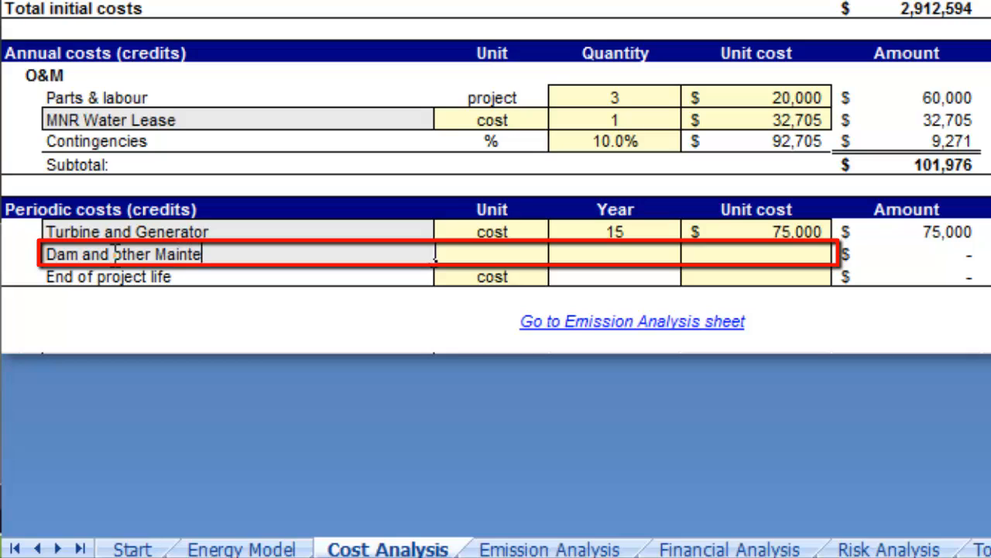
pyautogui.write('ce')
pyautogui.press('Return')
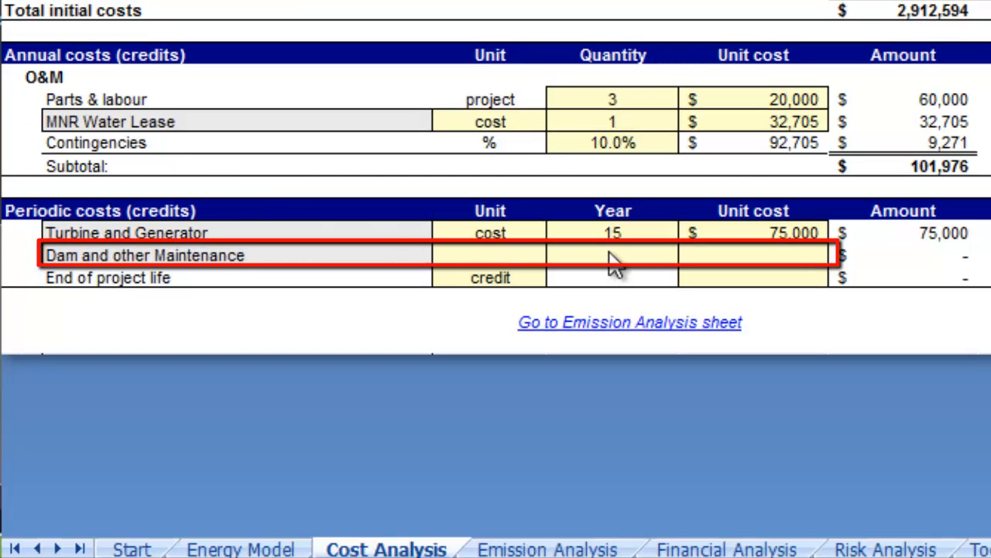
# Set the Dam and other Maintenance item to the cost unit in year 21, with a unit cost of $200,000
pyautogui.click(474, 254)
pyautogui.click(555, 256)
pyautogui.click(527, 275)
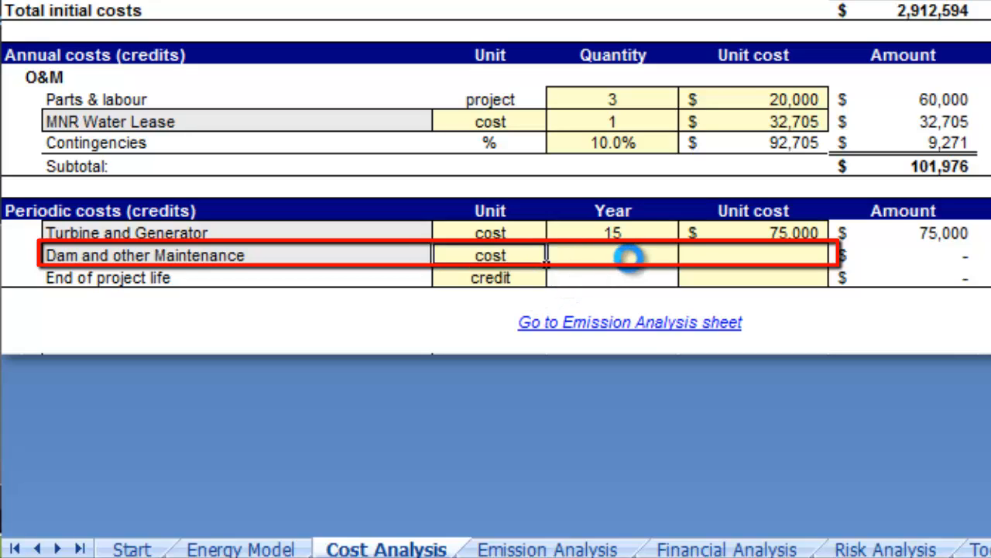
pyautogui.click(629, 256)
pyautogui.write('21')
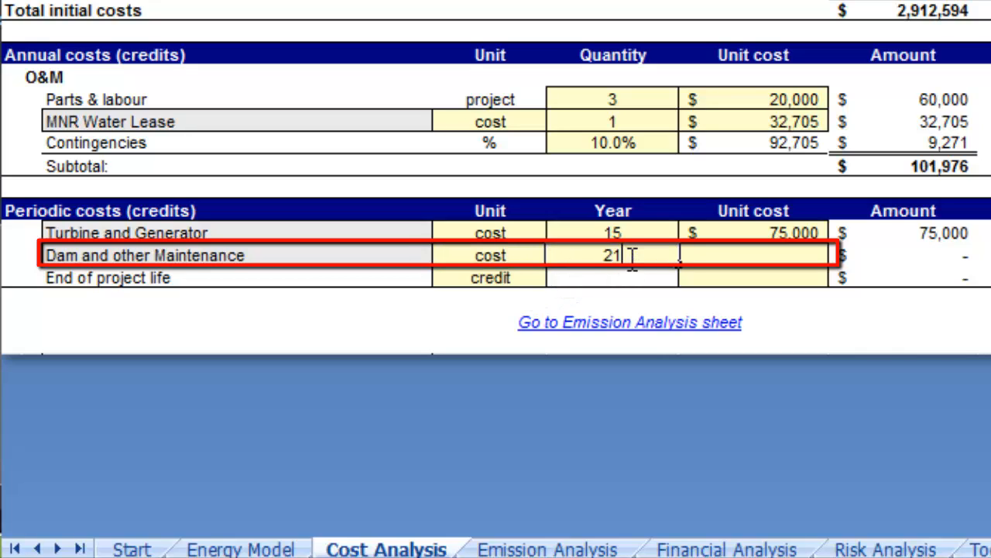
pyautogui.click(703, 257)
pyautogui.write('200000')
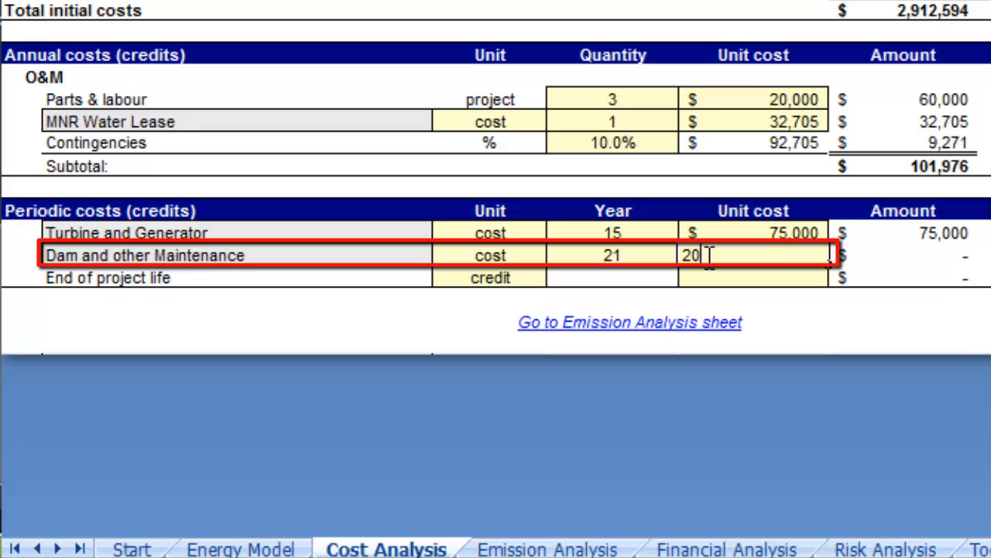
pyautogui.press('Return')
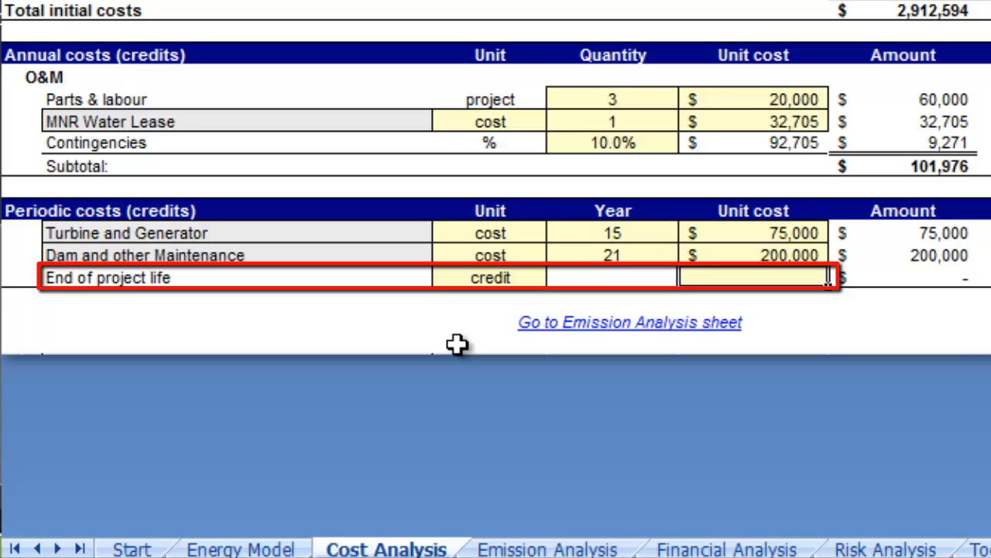
# Try the cost unit for the End of project life item in the periodic costs
pyautogui.click(504, 280)
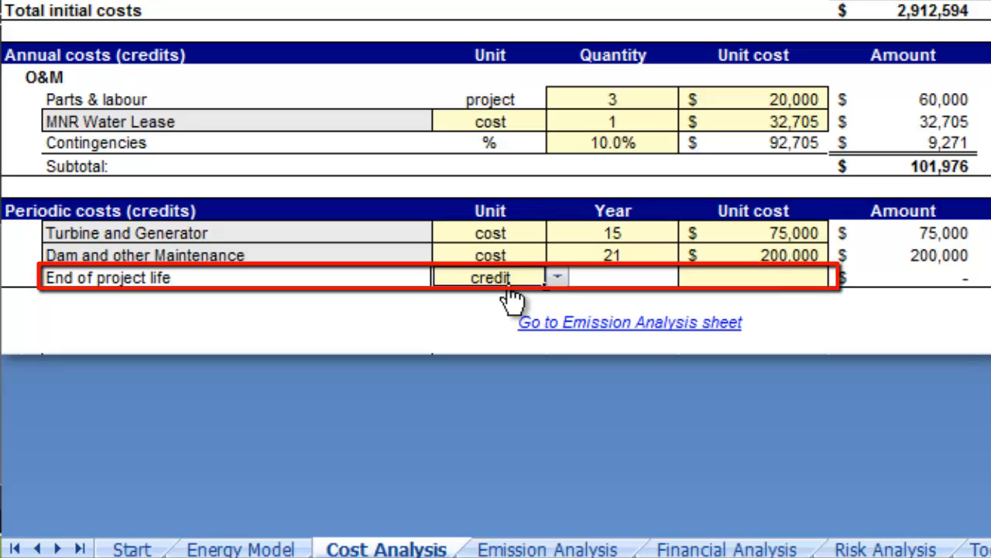
pyautogui.hotkey('alt', 'Down')
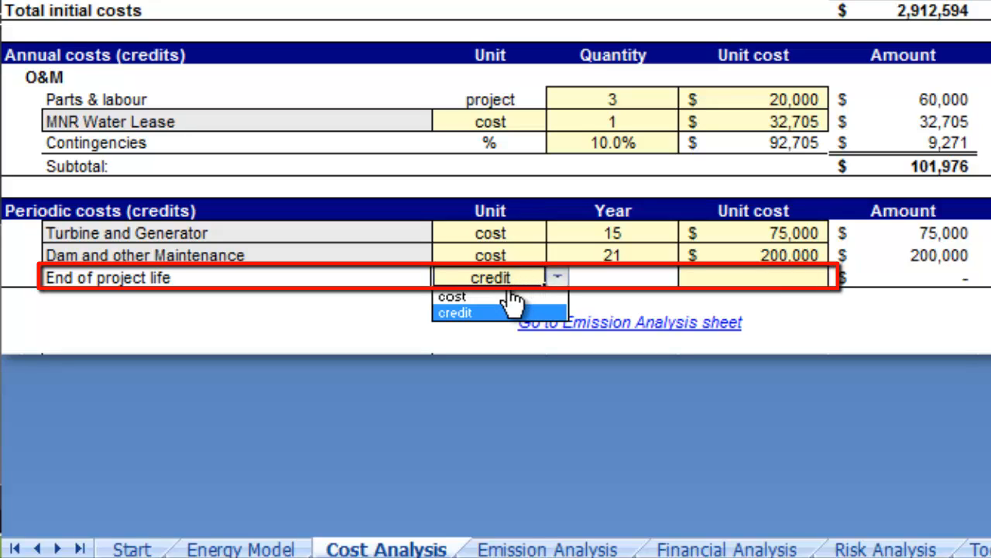
pyautogui.click(505, 296)
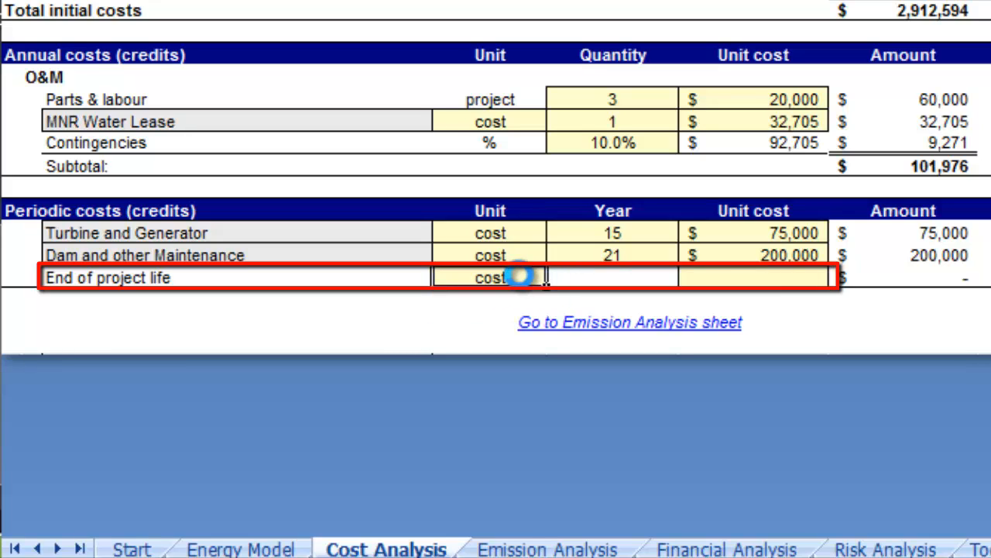
pyautogui.hotkey('alt', 'Down')
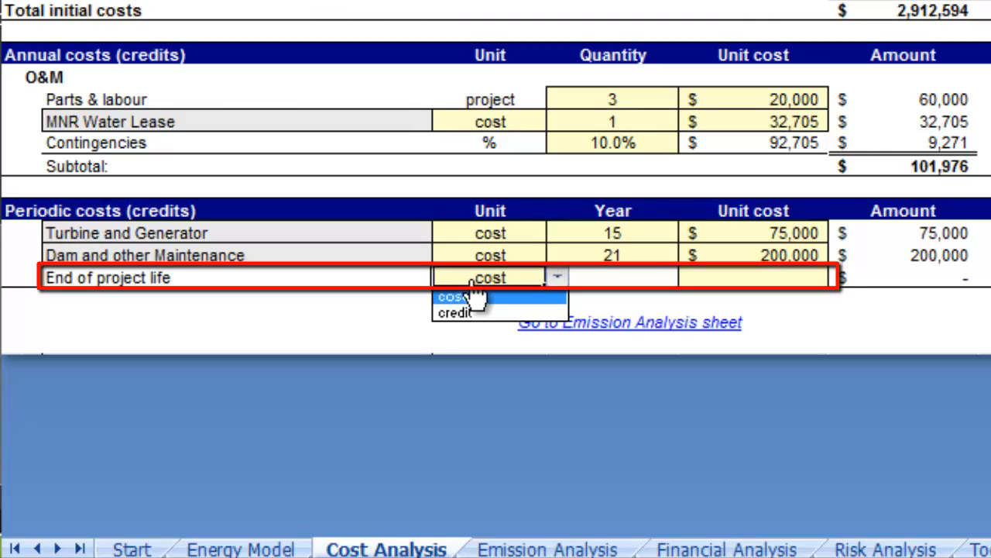
pyautogui.click(517, 296)
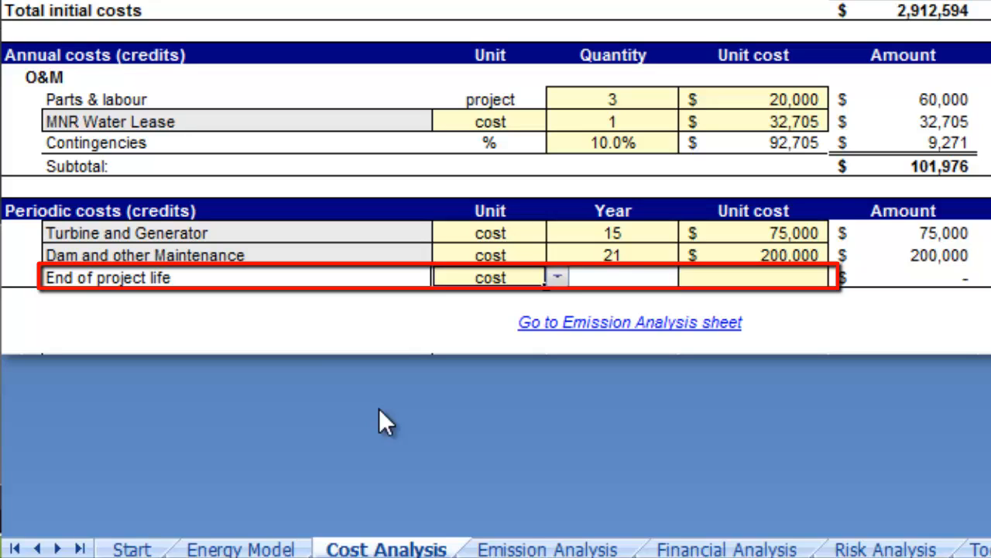
# Make the End of project life item a credit with a unit cost of $1,000,000
pyautogui.click(557, 277)
pyautogui.click(465, 313)
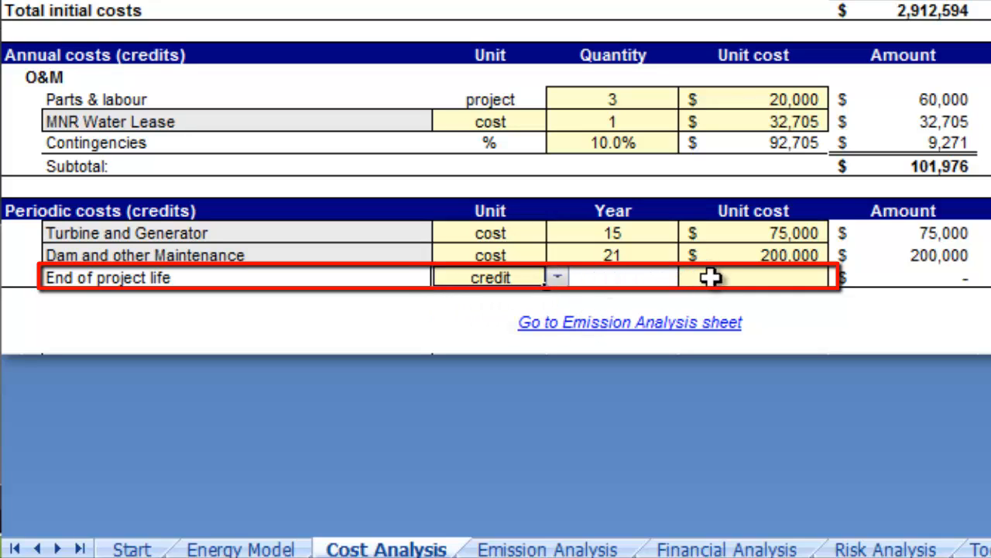
pyautogui.click(707, 276)
pyautogui.write('1000000')
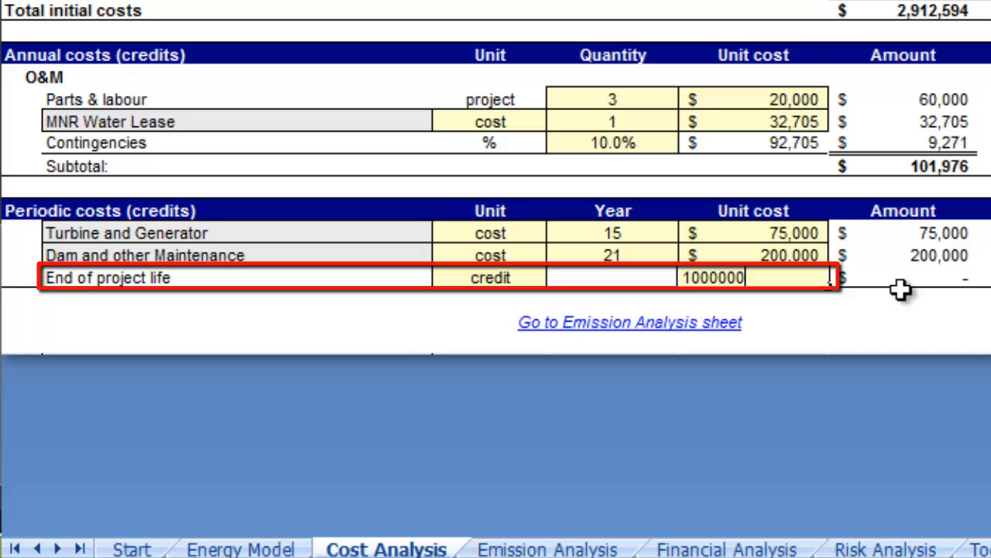
pyautogui.press('Return')
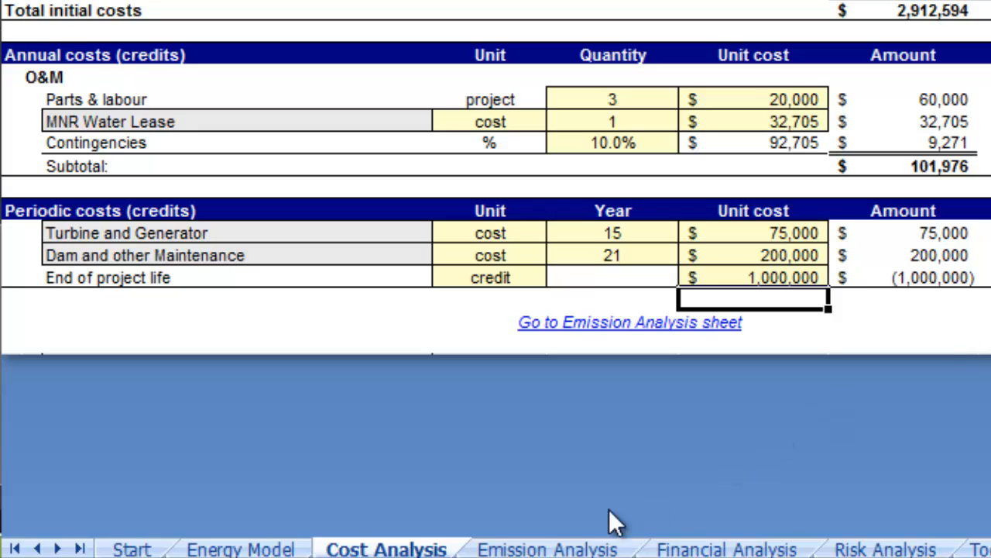
# On the Emission Analysis sheet, try Method 2 and Method 3 and return to Method 1
pyautogui.click(552, 549)
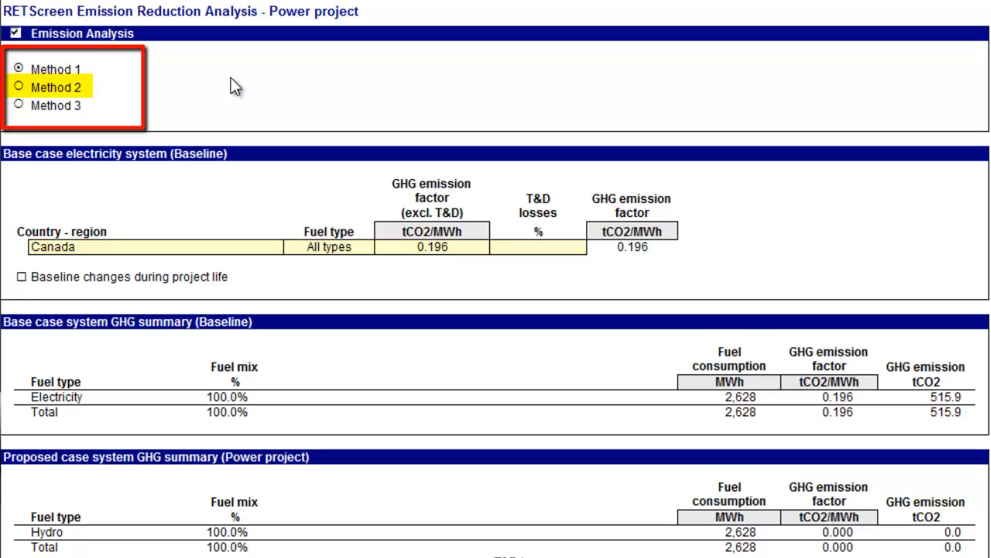
pyautogui.click(18, 87)
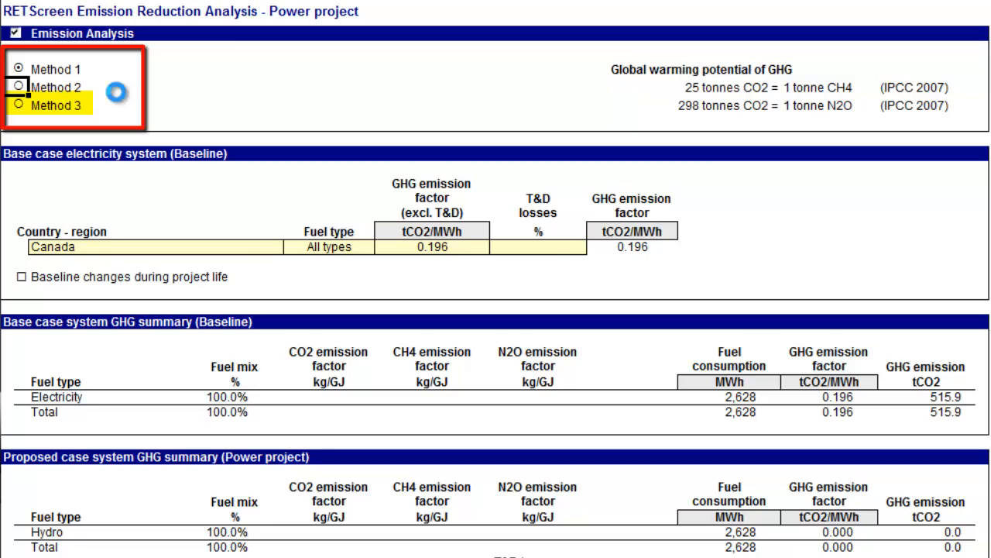
pyautogui.click(20, 105)
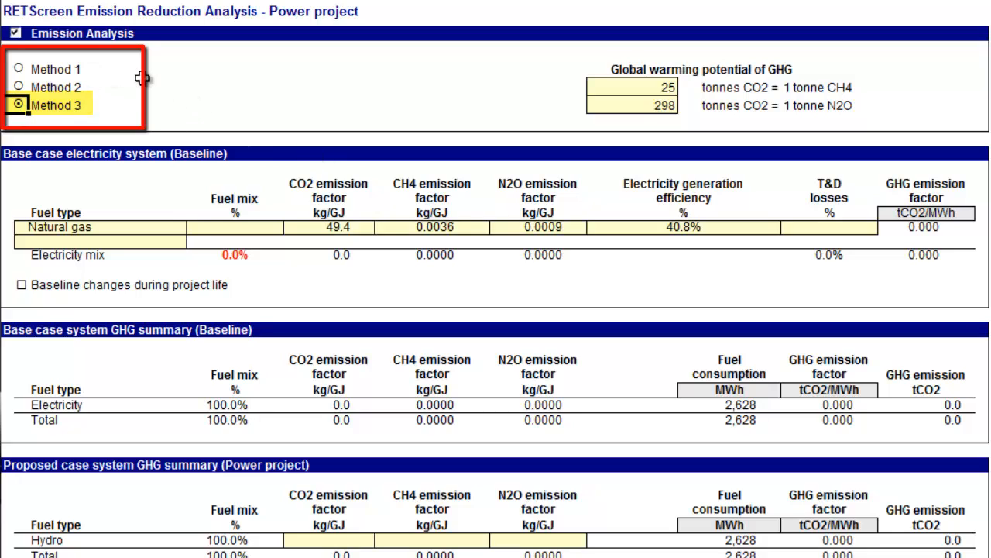
pyautogui.click(20, 70)
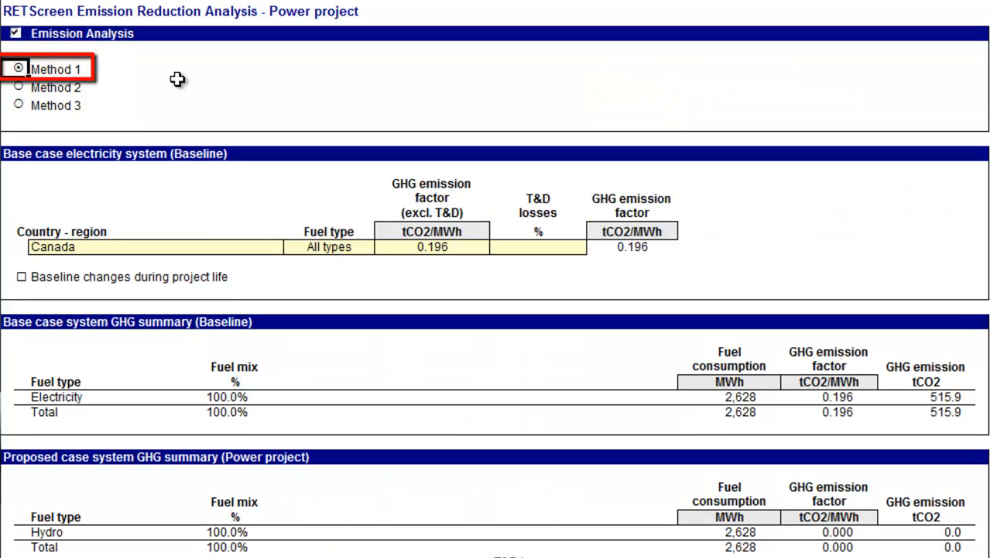
pyautogui.click(247, 247)
pyautogui.hotkey('alt', 'Down')
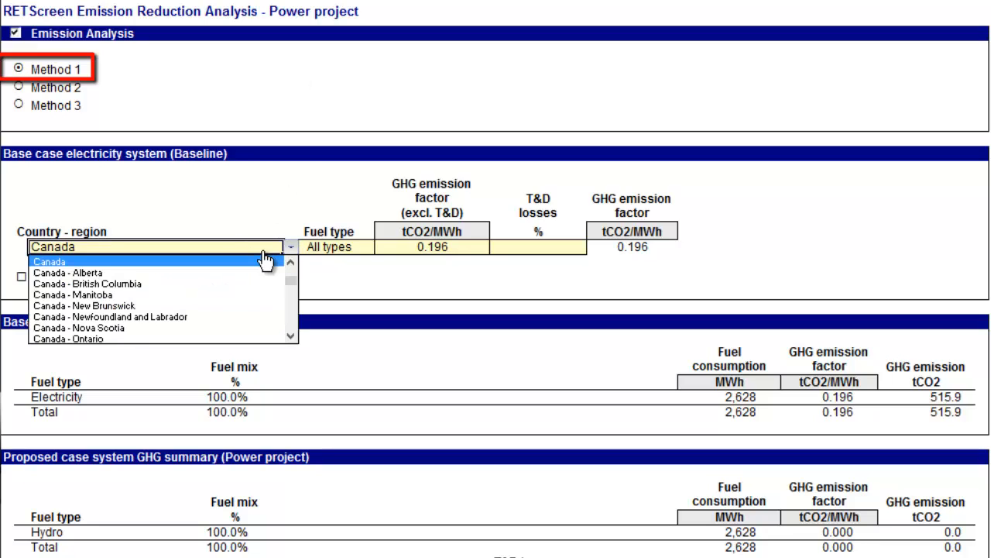
pyautogui.moveTo(292, 282)
pyautogui.mouseDown()
pyautogui.moveTo(297, 348)
pyautogui.moveTo(296, 299)
pyautogui.mouseUp()
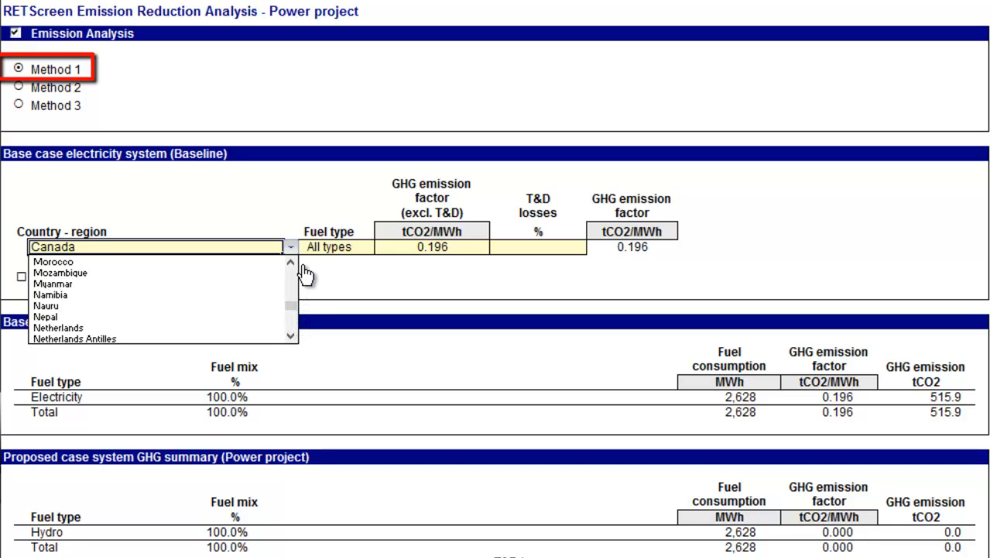
pyautogui.click(265, 177)
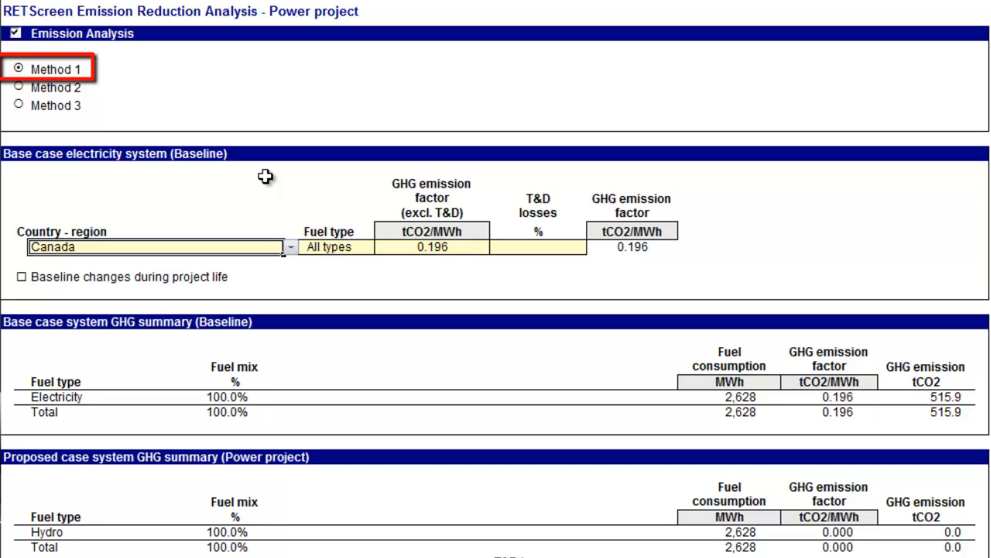
# Set the country-region of the base case electricity system to Canada - Ontario
pyautogui.click(291, 247)
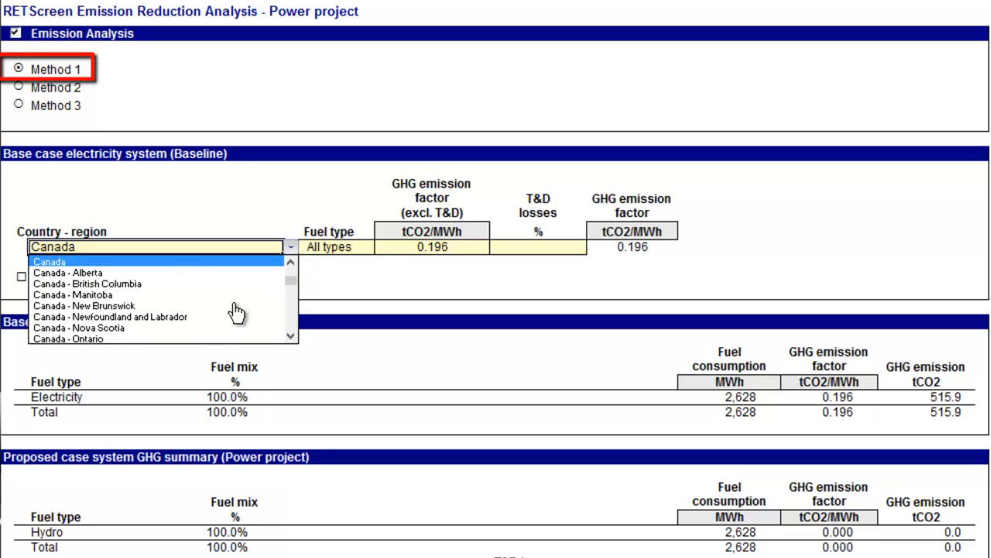
pyautogui.click(179, 339)
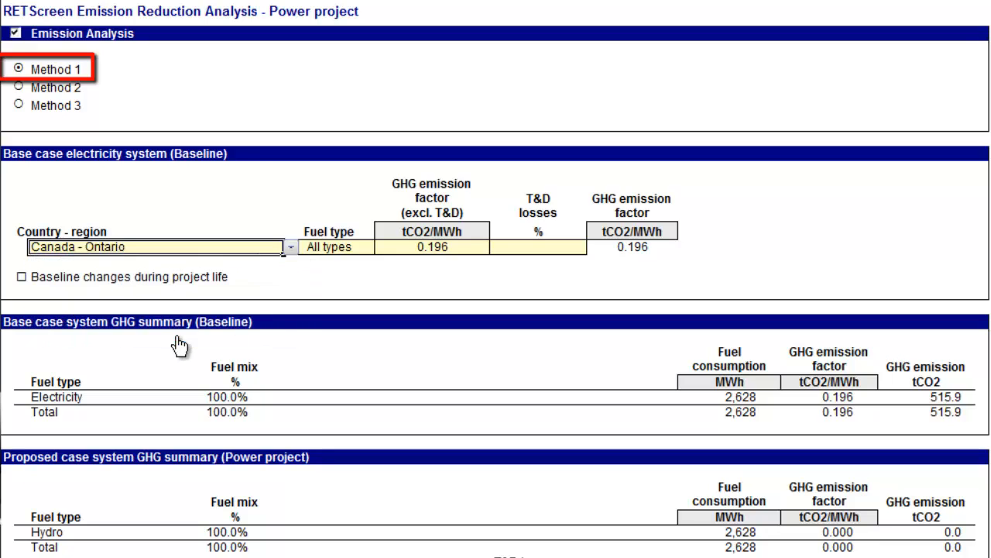
pyautogui.click(146, 253)
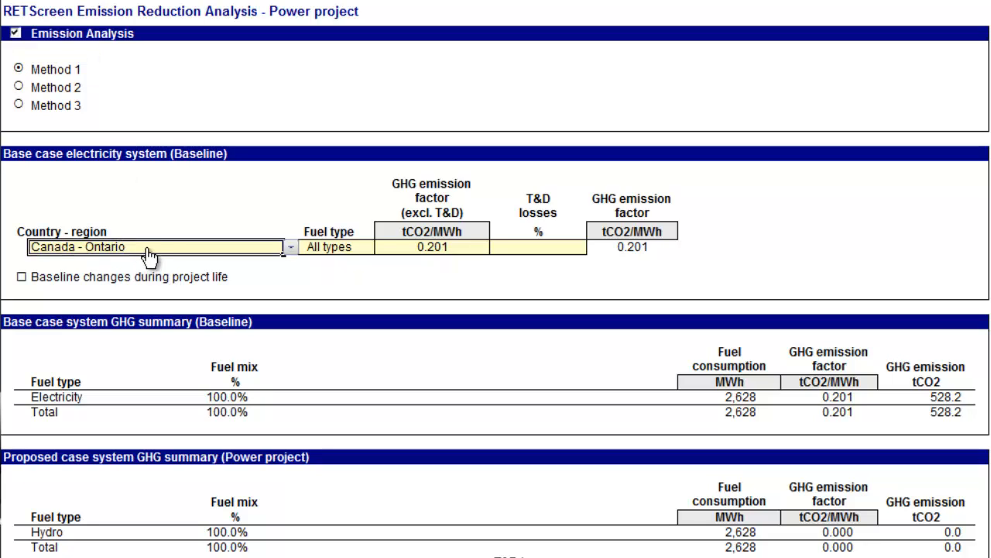
pyautogui.click(216, 207)
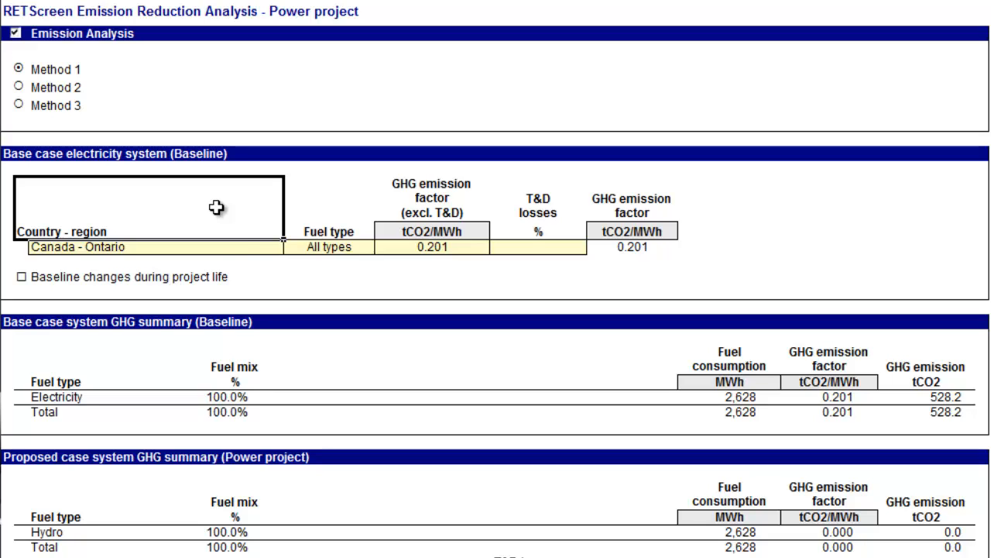
# Review the available fuel type options for the base case electricity system
pyautogui.click(785, 259)
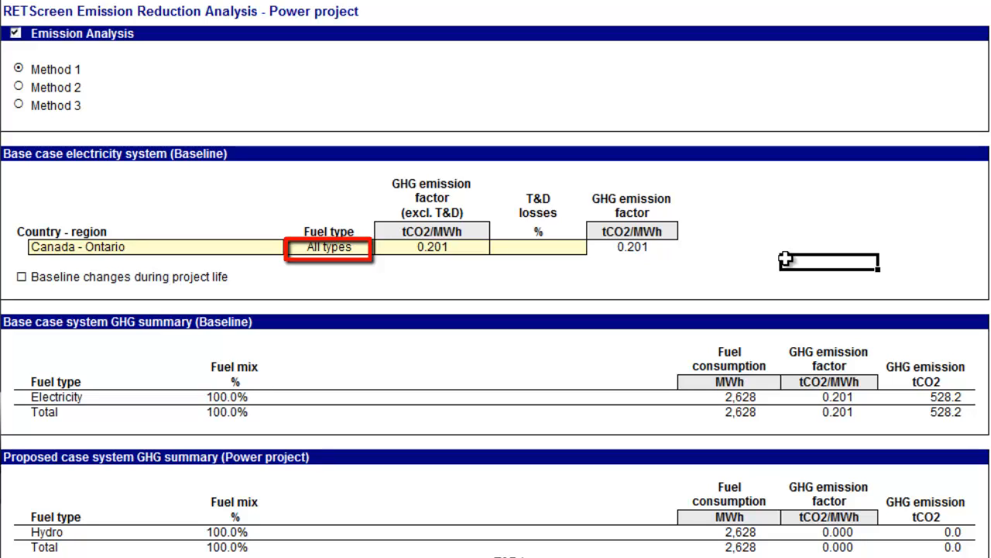
pyautogui.click(350, 255)
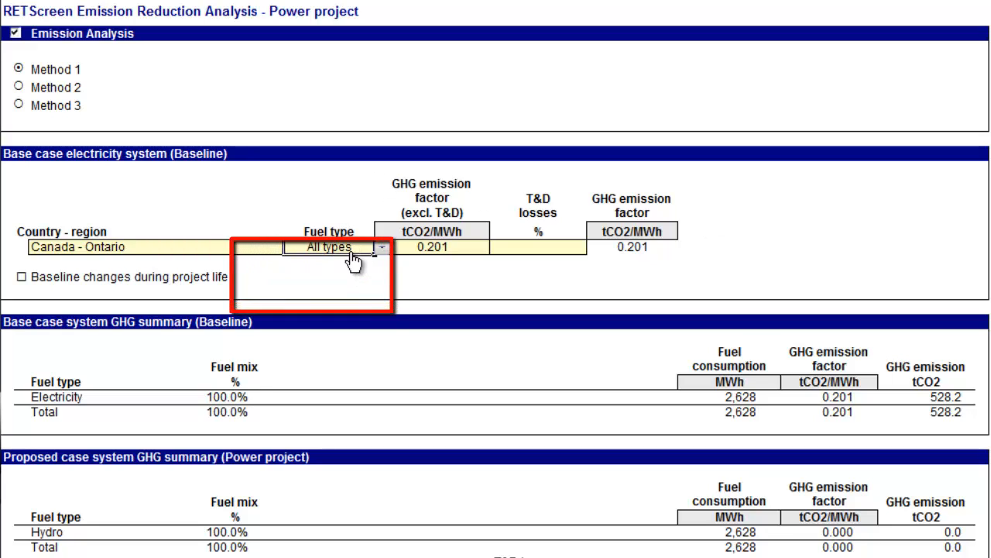
pyautogui.click(383, 251)
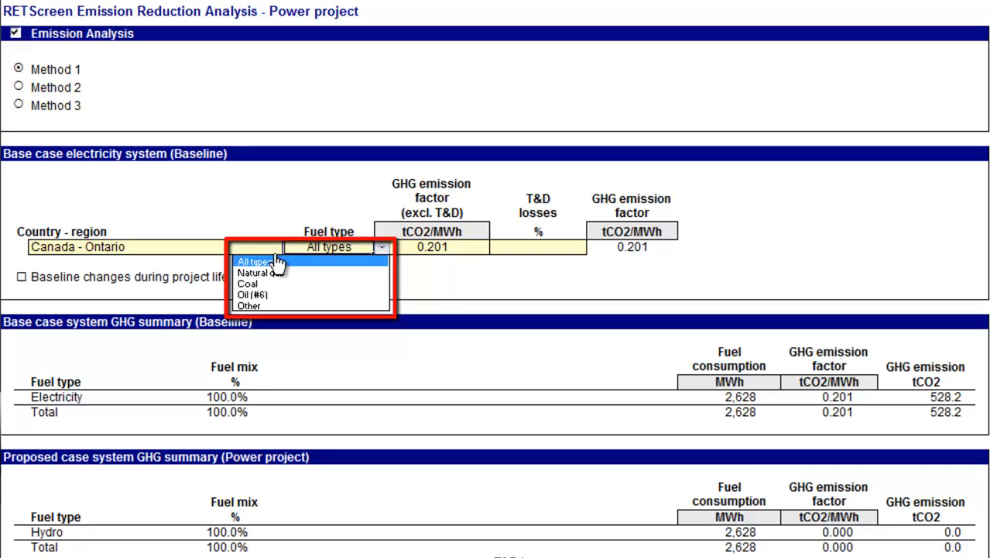
pyautogui.click(255, 186)
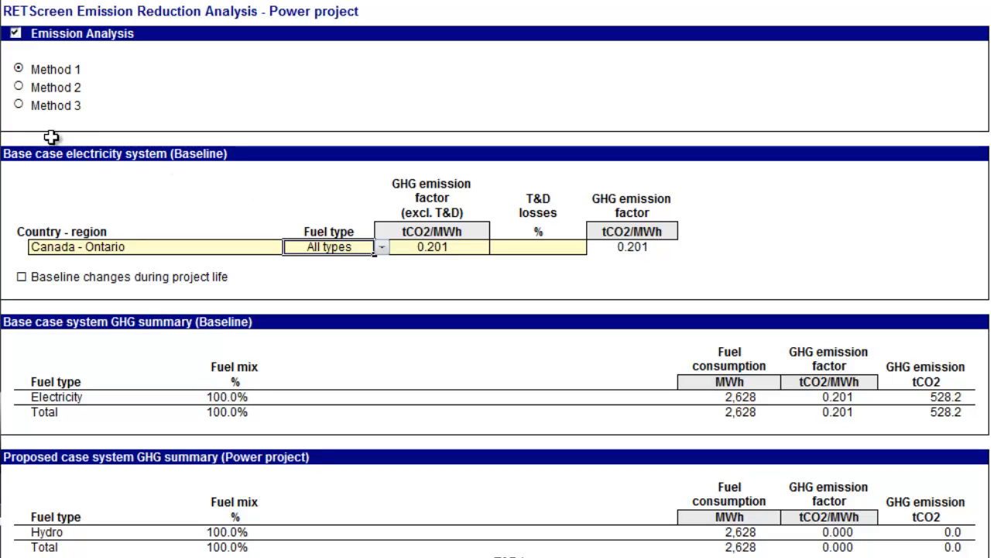
# Try Method 3 for the emission analysis
pyautogui.click(17, 104)
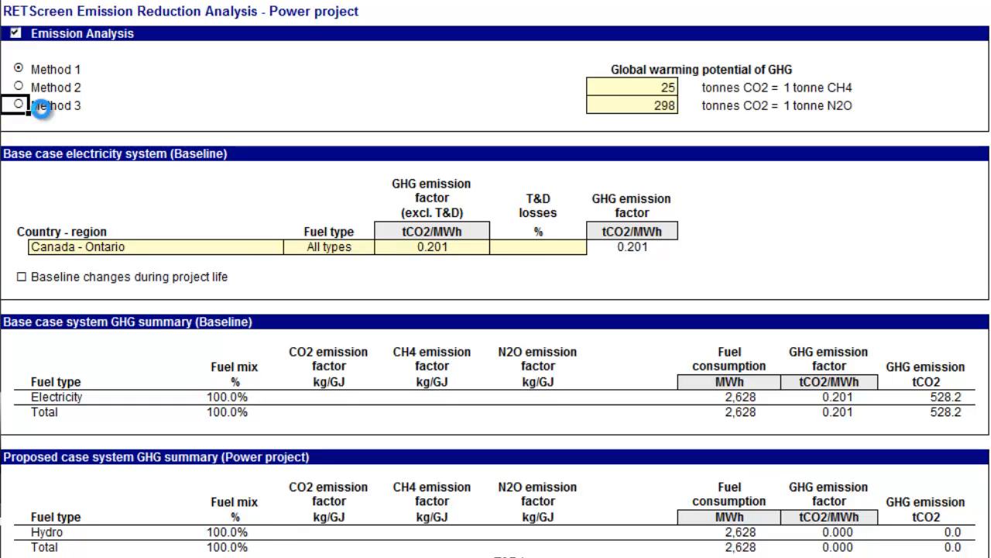
pyautogui.click(40, 105)
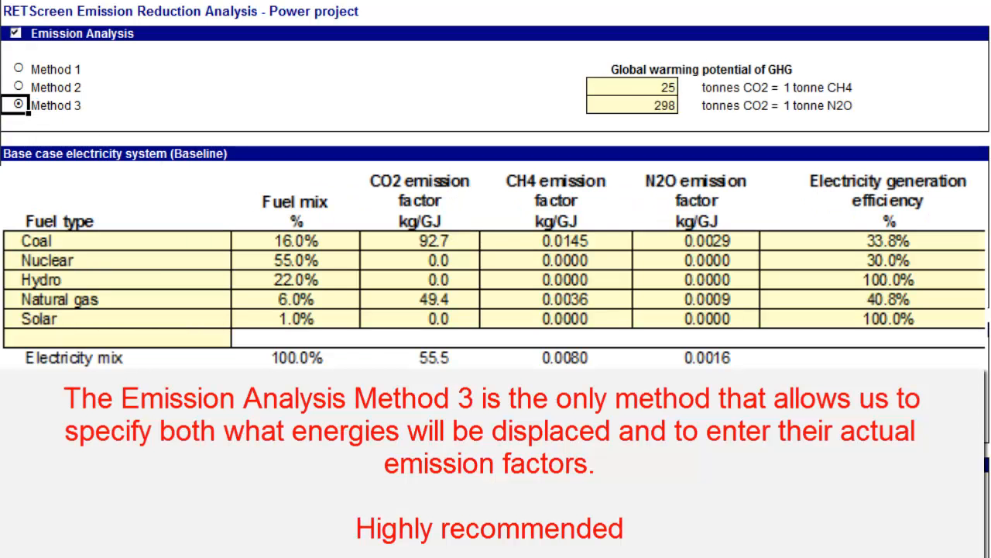
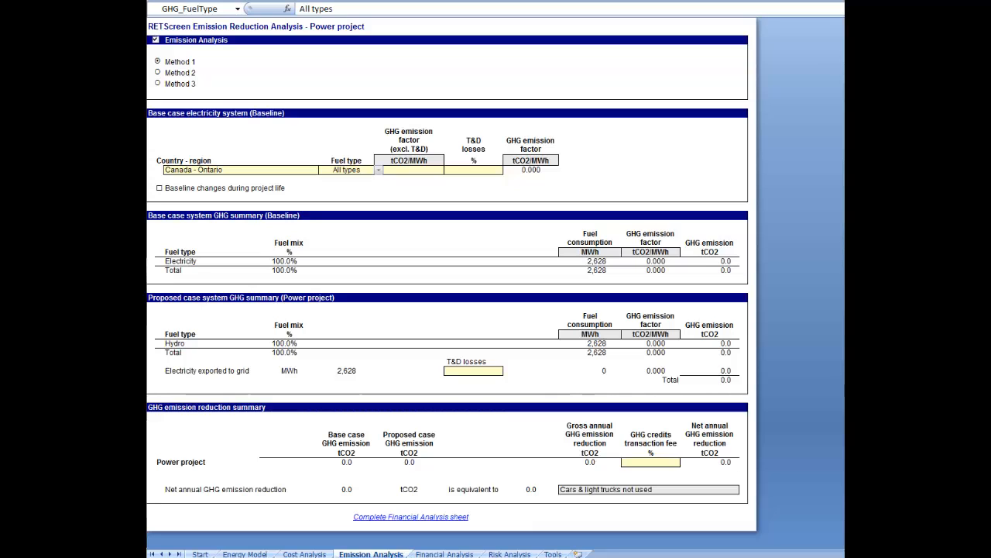
# Try Natural gas as the fuel type of the base case electricity system and return to All types
pyautogui.click(186, 61)
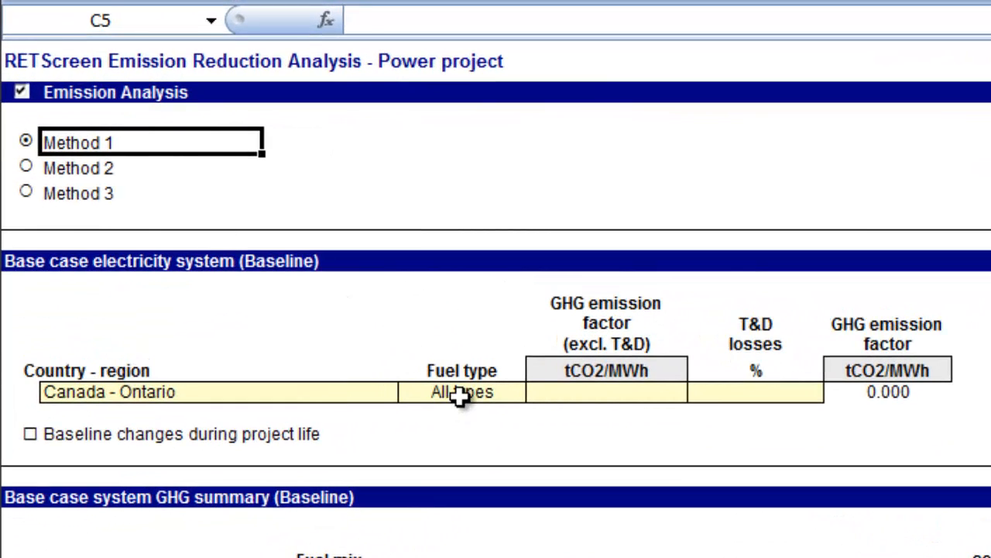
pyautogui.click(459, 394)
pyautogui.click(535, 392)
pyautogui.click(513, 426)
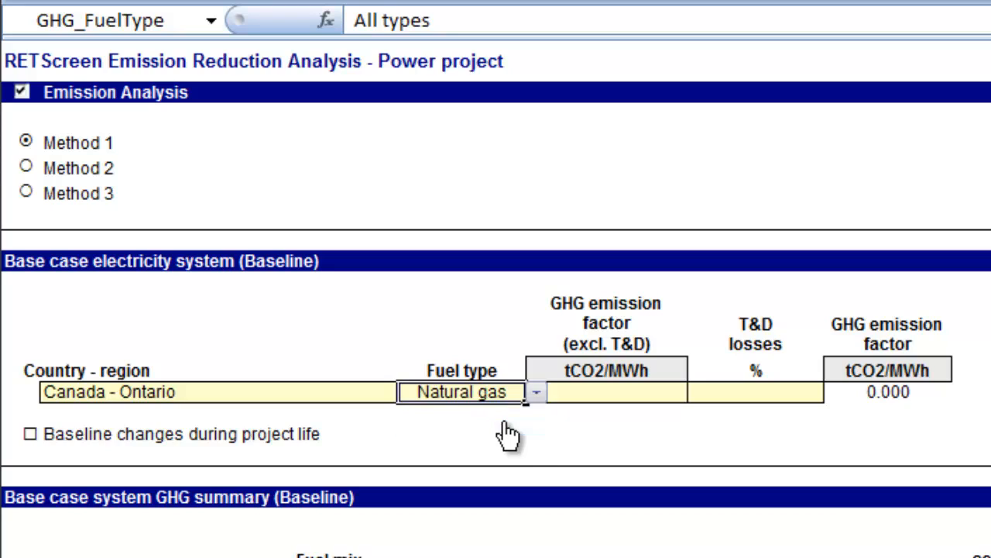
pyautogui.click(612, 395)
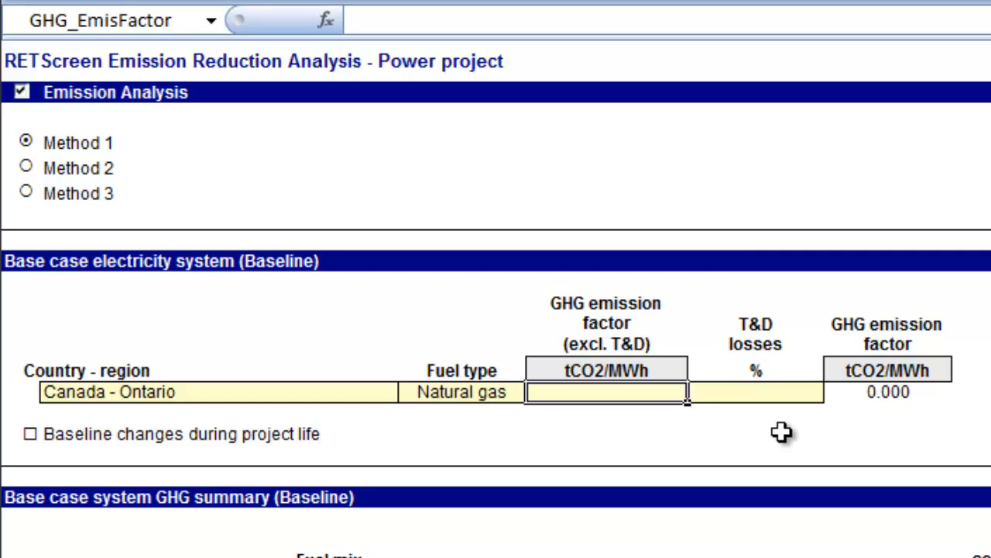
pyautogui.click(486, 396)
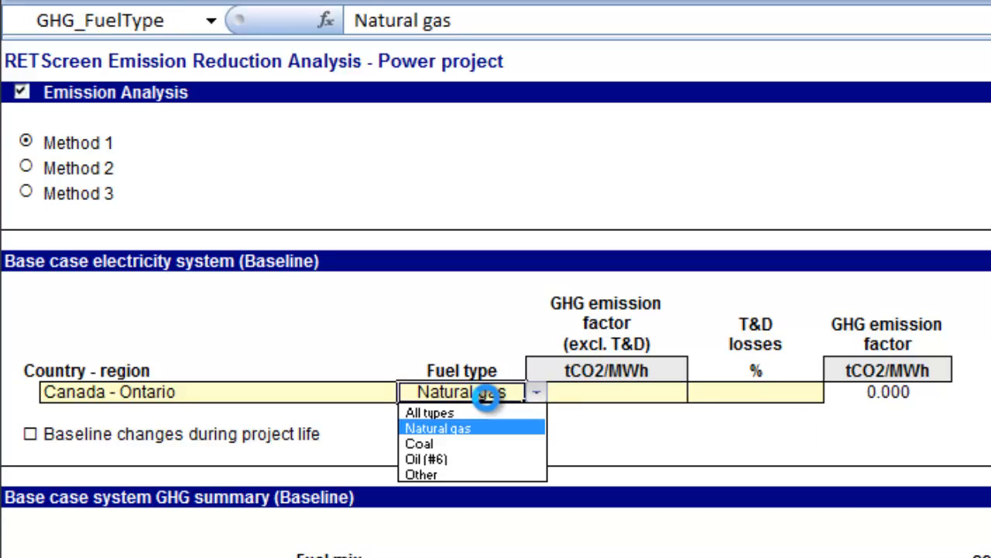
pyautogui.click(478, 412)
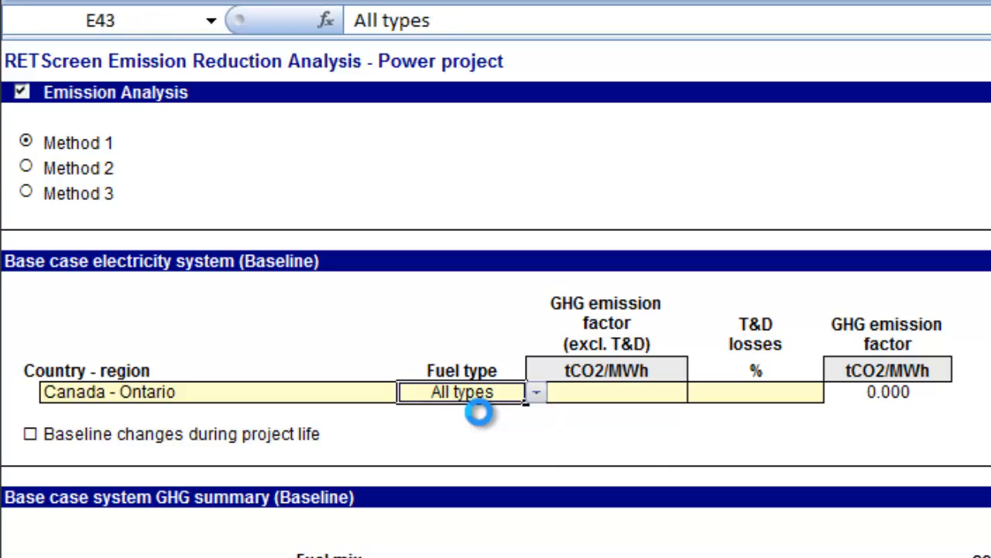
# Set the base case fuel type to Natural gas with a GHG emission factor (excl. T&D) of 0.439 tCO2/MWh
pyautogui.click(505, 398)
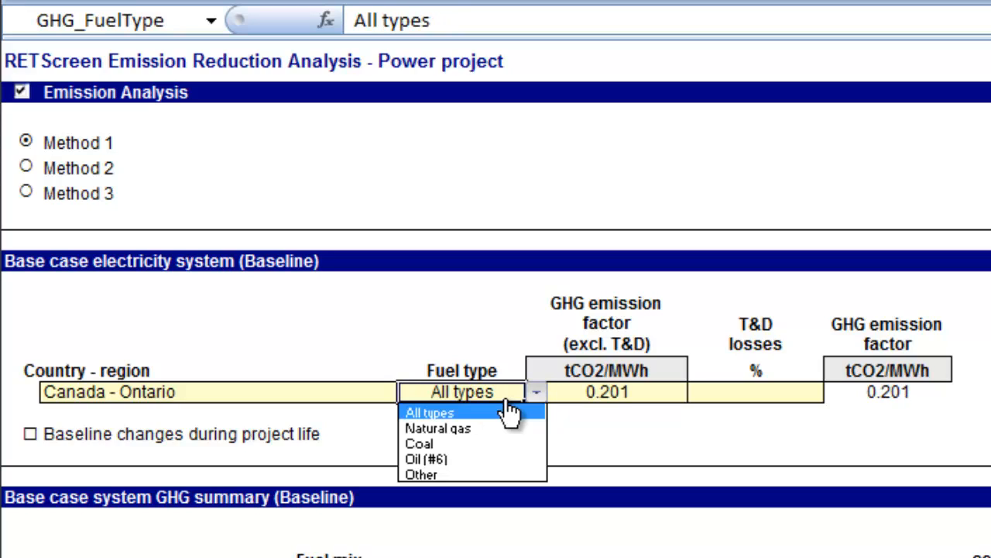
pyautogui.click(483, 430)
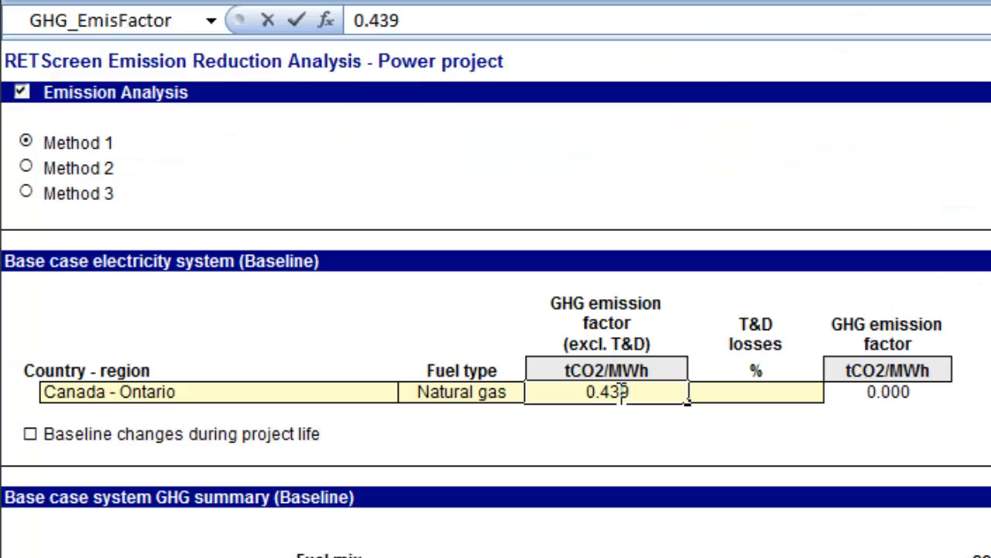
pyautogui.press('Return')
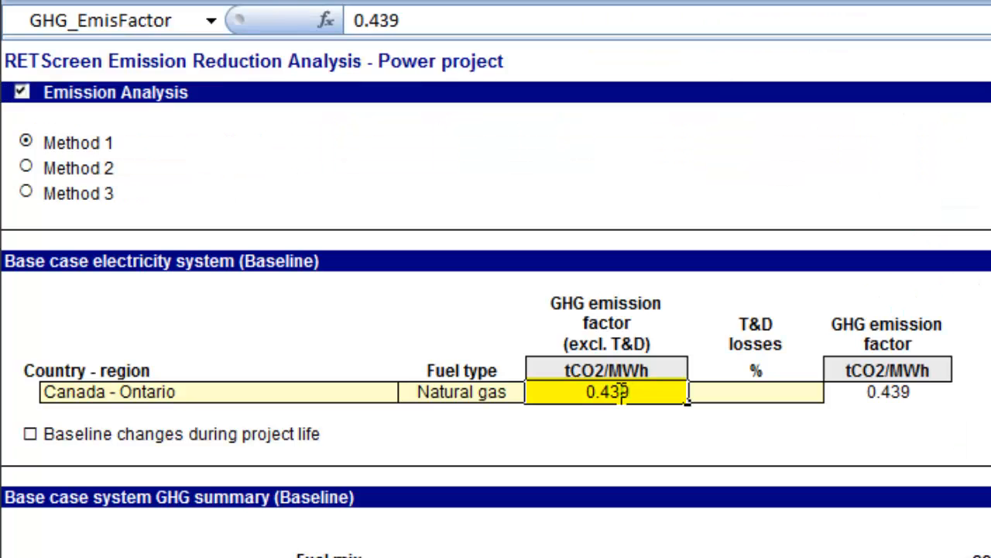
pyautogui.press('Return')
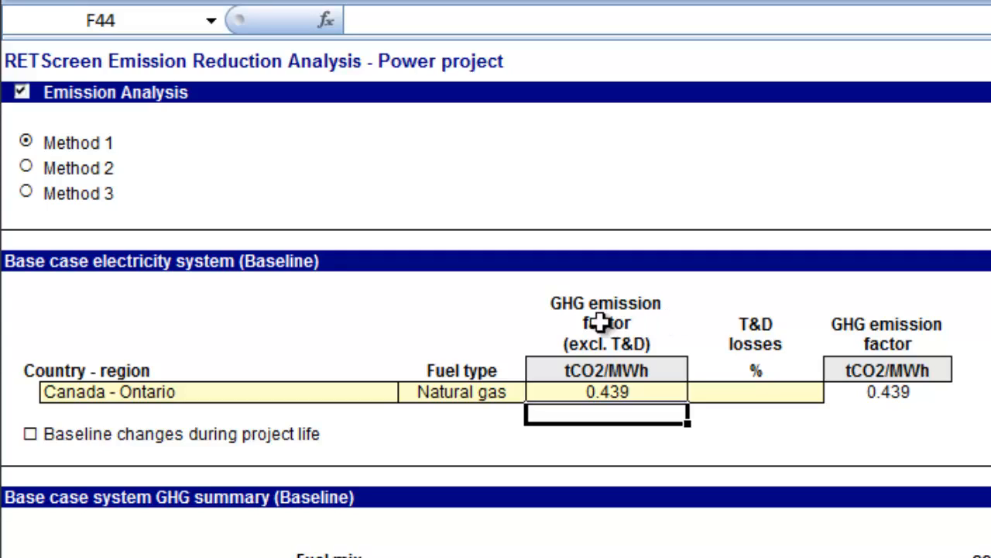
# Try kgCO2/kWh as the unit of the base case GHG emission factor (excl. T&D) and return to tCO2/MWh
pyautogui.click(622, 370)
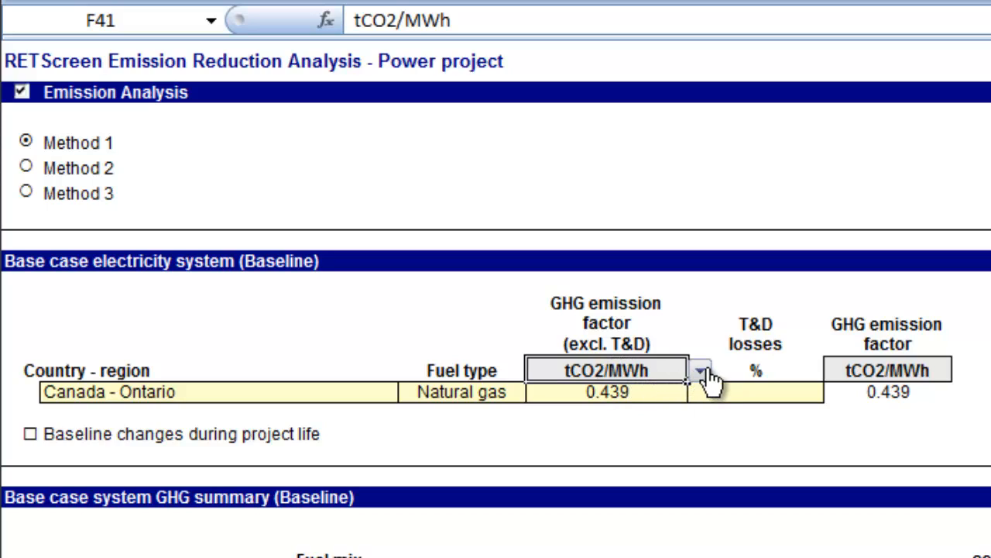
pyautogui.click(701, 373)
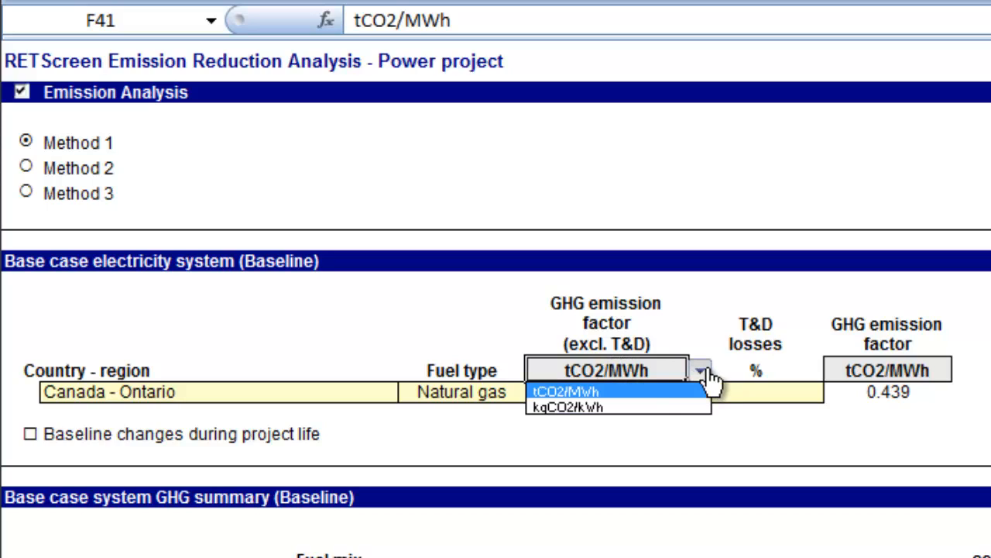
pyautogui.click(633, 408)
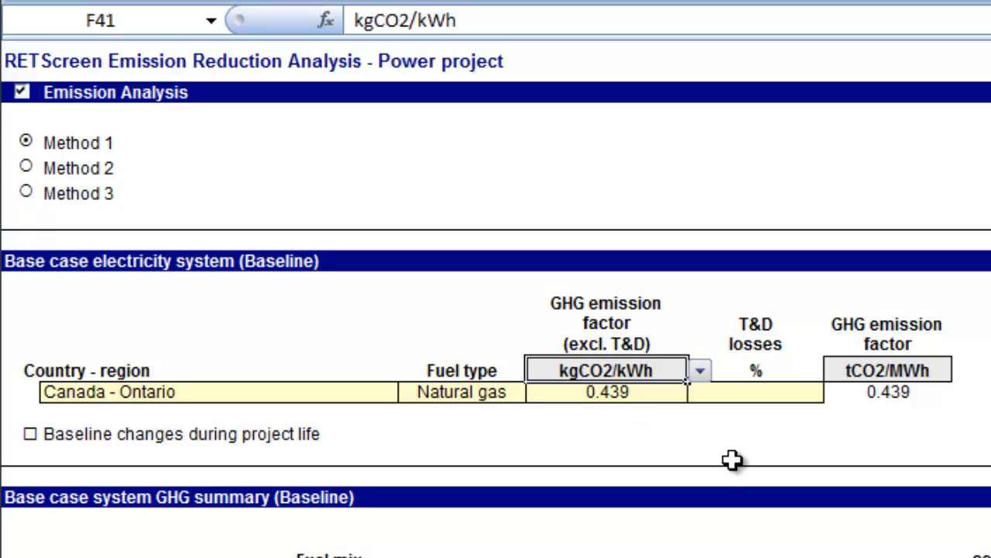
pyautogui.click(723, 433)
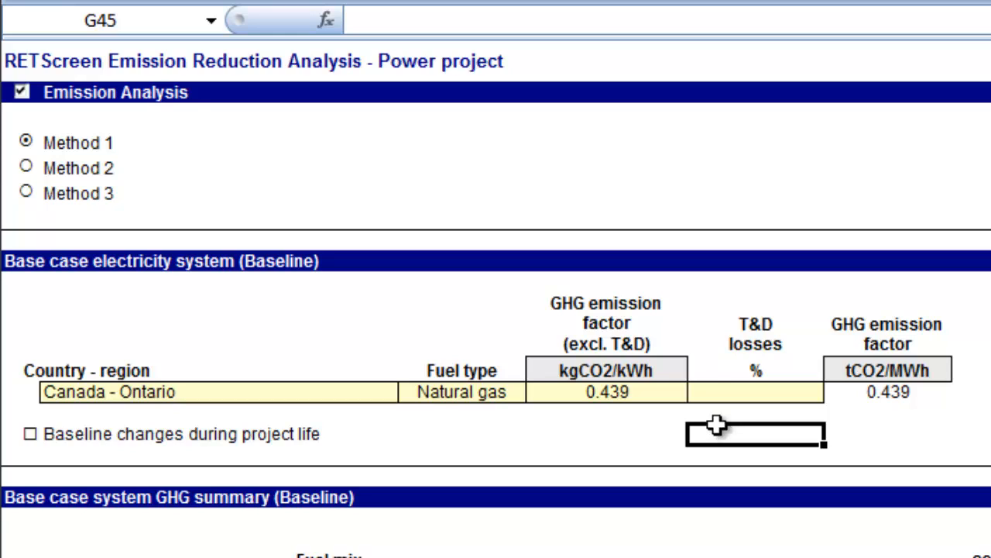
pyautogui.click(665, 372)
pyautogui.hotkey('alt', 'Down')
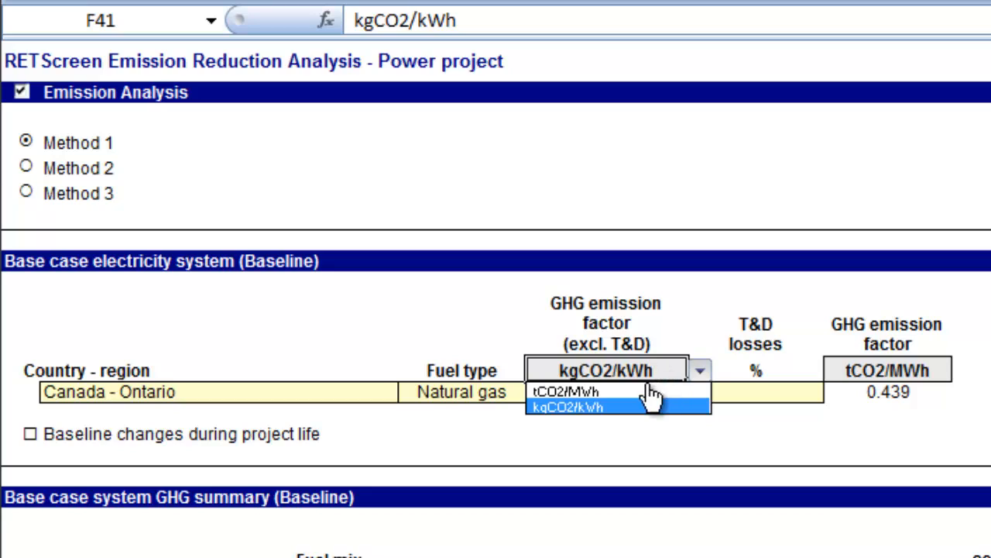
pyautogui.click(649, 392)
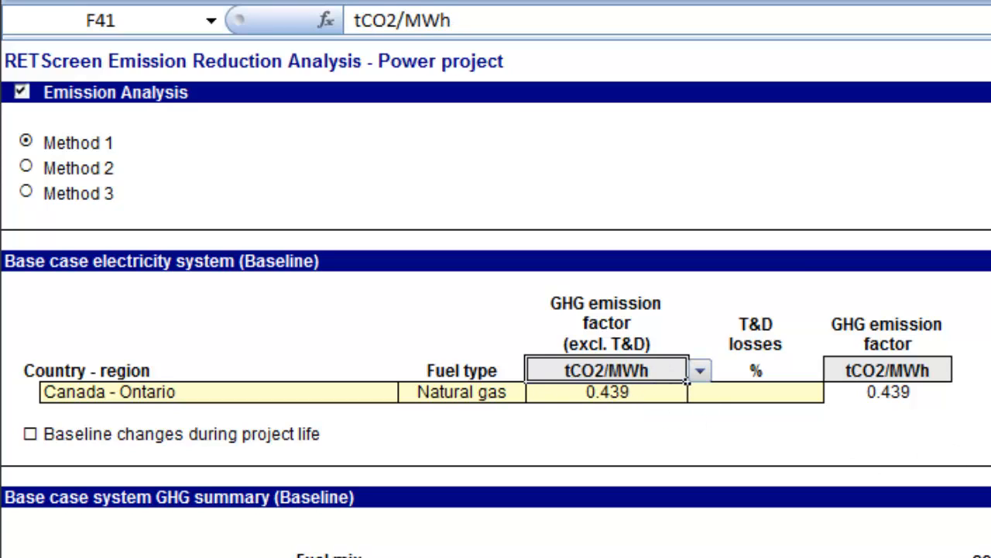
# Set the T&D losses of the base case electricity system to 10%
pyautogui.click(757, 329)
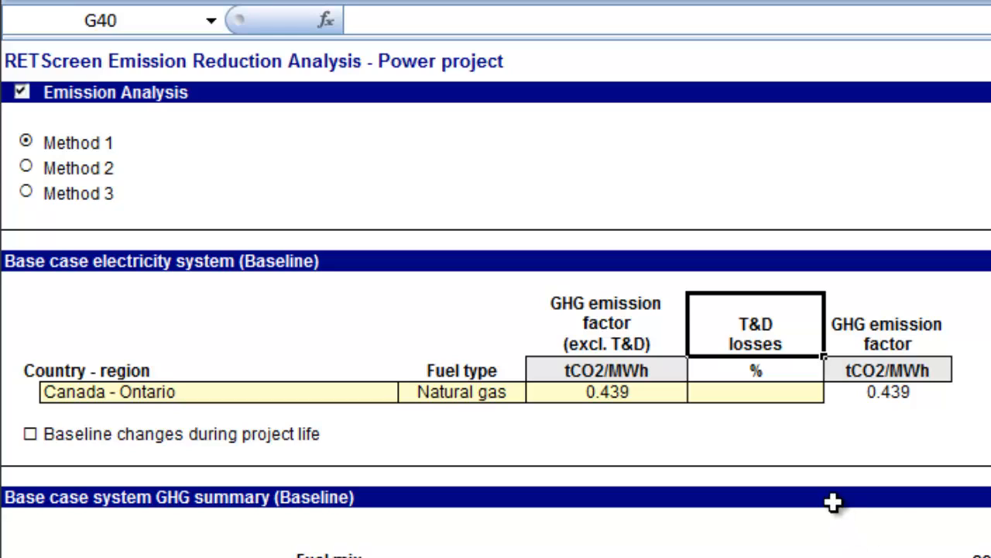
pyautogui.click(781, 393)
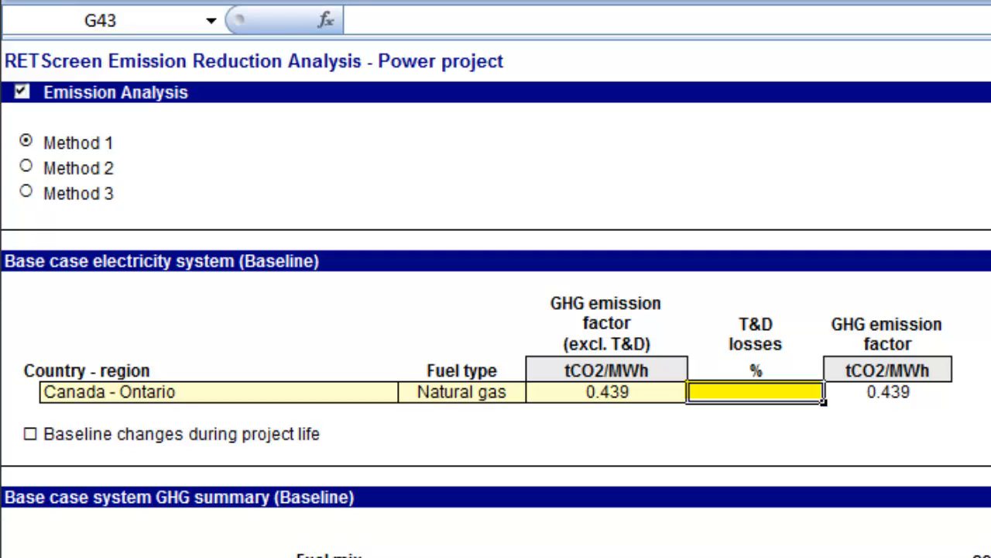
pyautogui.write('10')
pyautogui.press('Return')
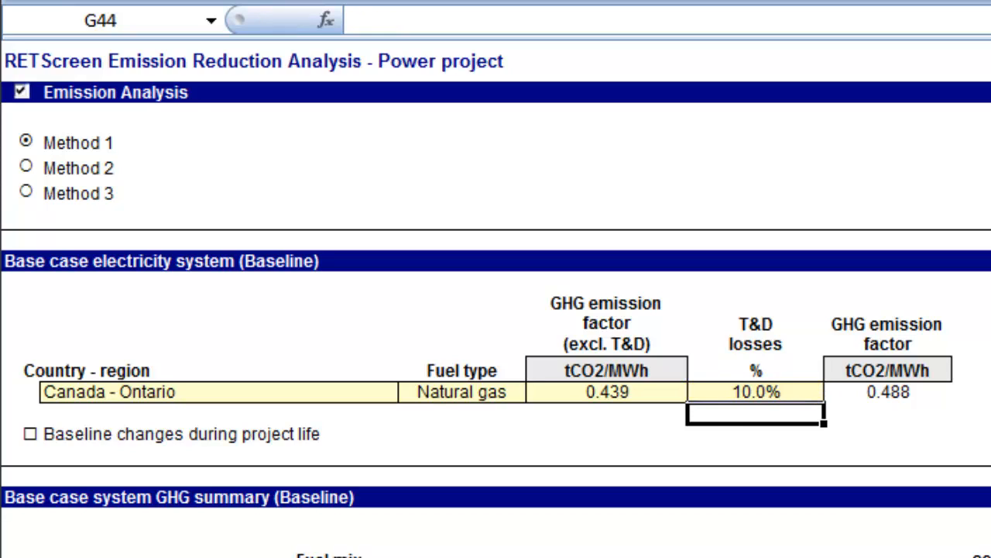
pyautogui.click(904, 397)
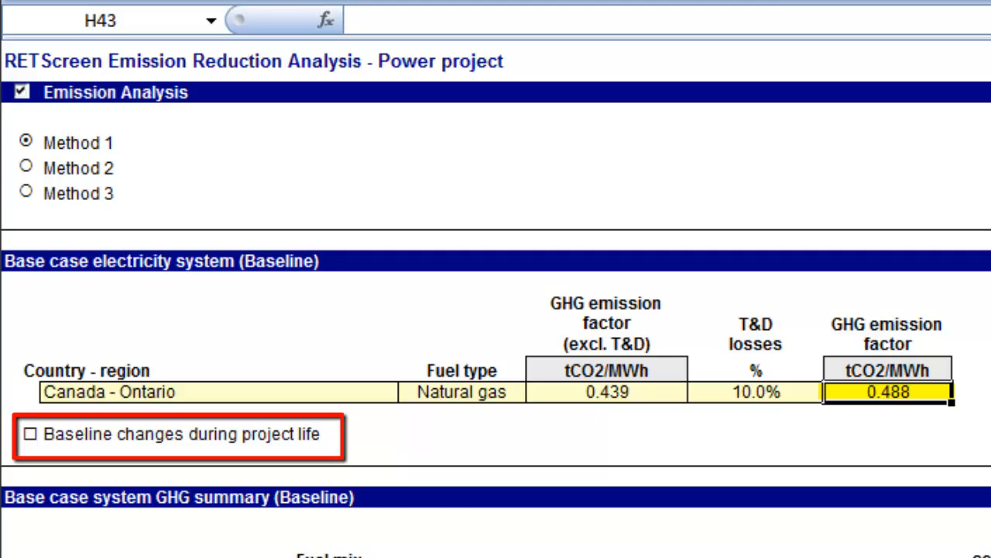
# Turn on the option for baseline changes during project life to view its fields, and turn it off again
pyautogui.click(30, 434)
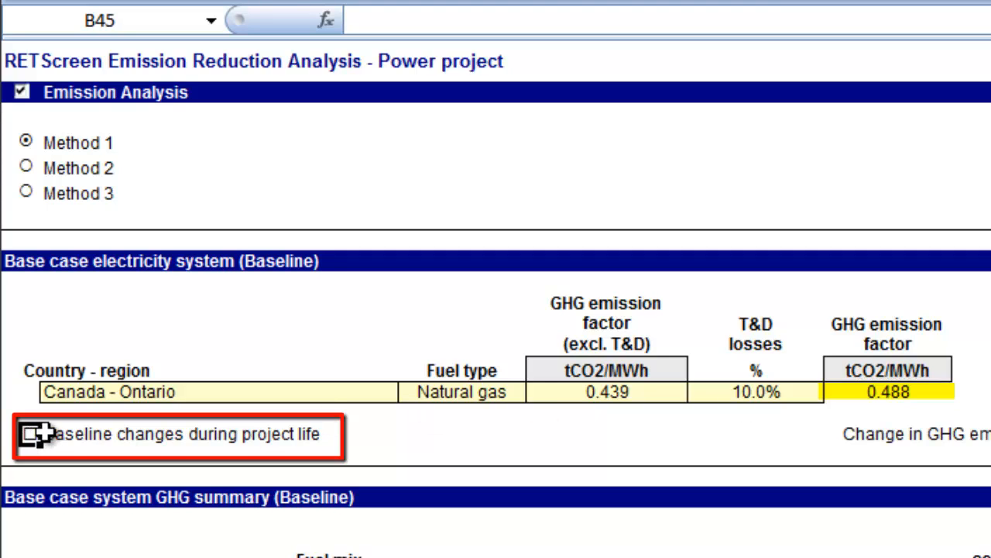
pyautogui.click(72, 434)
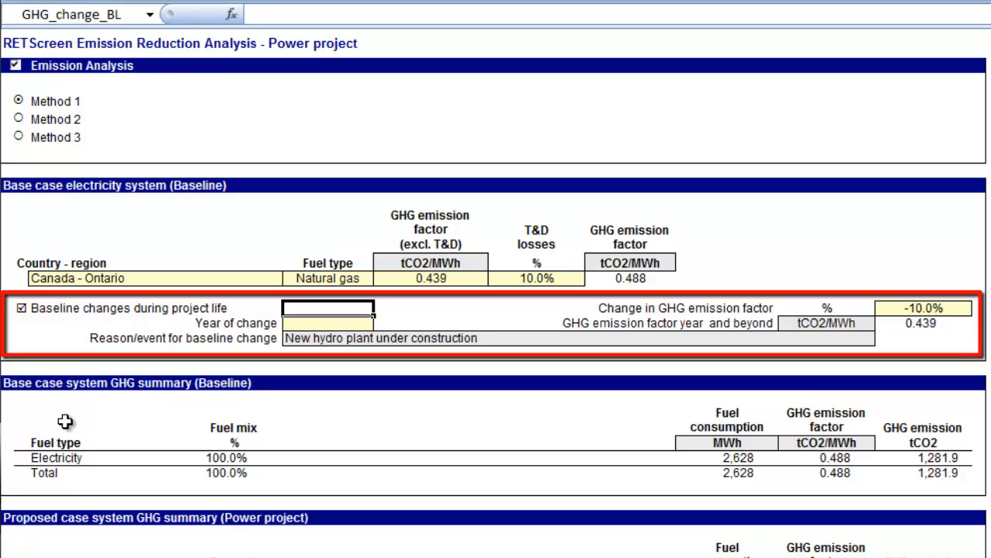
pyautogui.click(21, 308)
pyautogui.click(22, 308)
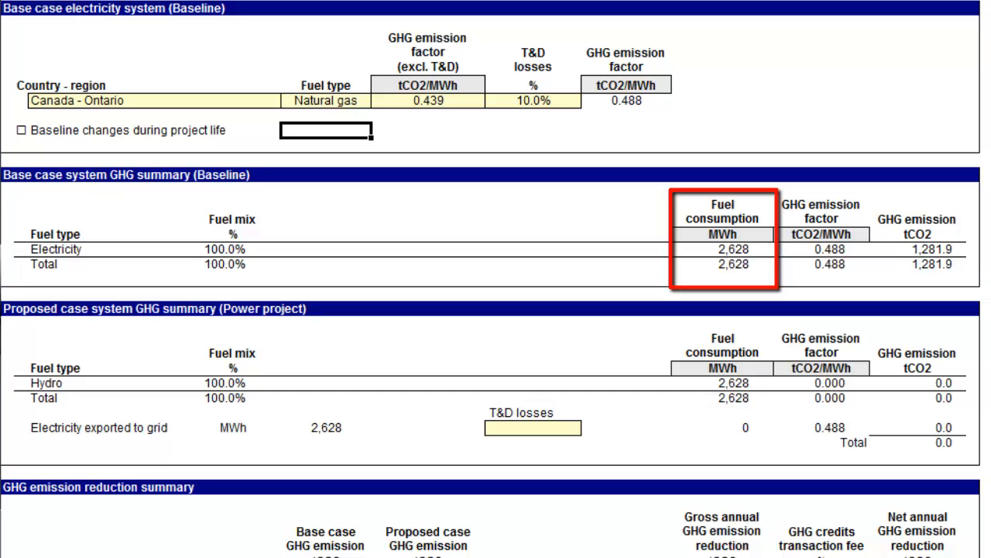
# Try GJ as the fuel consumption unit in the base case GHG summary and return to MWh
pyautogui.click(720, 234)
pyautogui.click(781, 235)
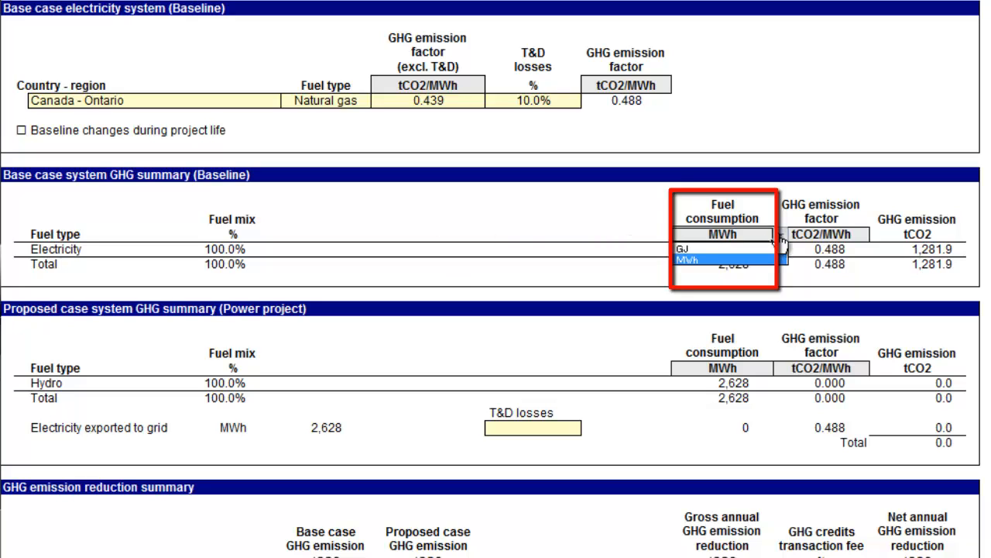
pyautogui.click(758, 248)
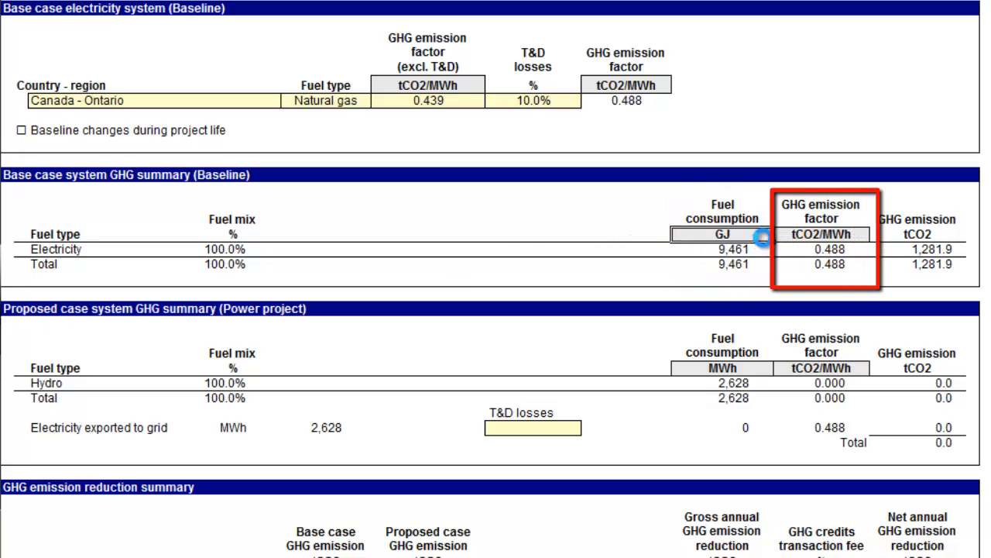
pyautogui.click(780, 234)
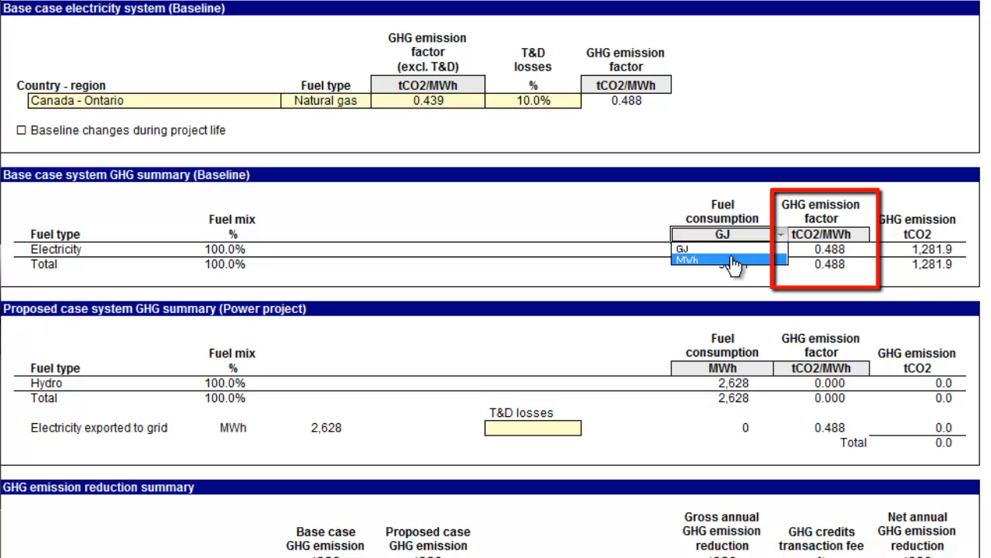
pyautogui.click(733, 261)
# Try the alternative GHG emission factor unit in the base case GHG summary and return to tCO2/MWh
pyautogui.click(856, 236)
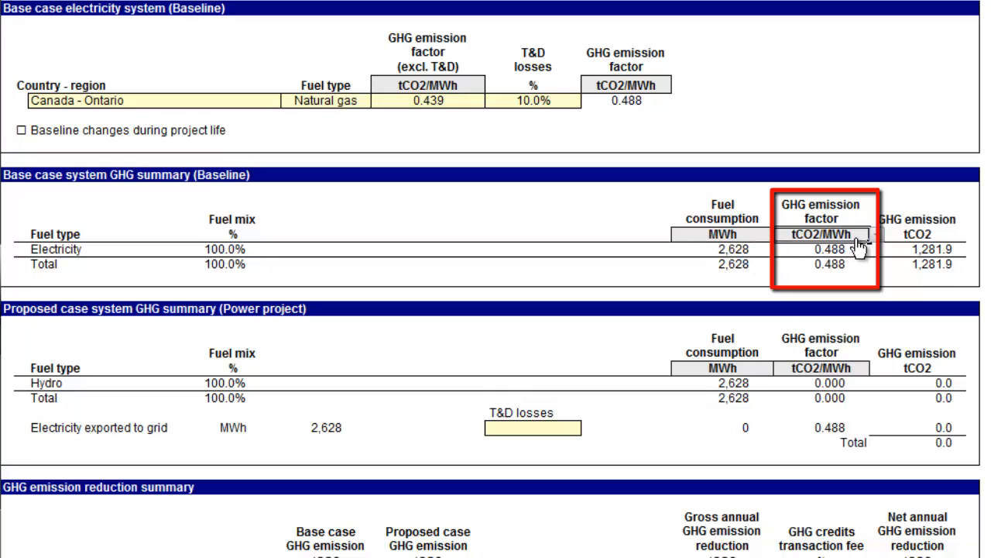
pyautogui.click(874, 234)
pyautogui.click(802, 261)
pyautogui.click(874, 235)
pyautogui.click(852, 249)
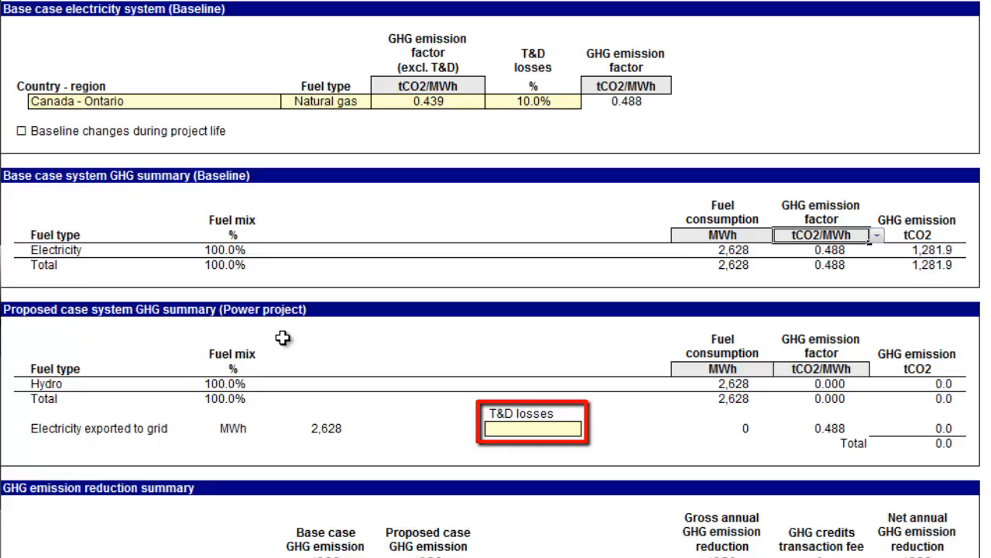
# Set the T&D losses for electricity exported to the grid to 6% in the proposed case GHG summary
pyautogui.click(511, 426)
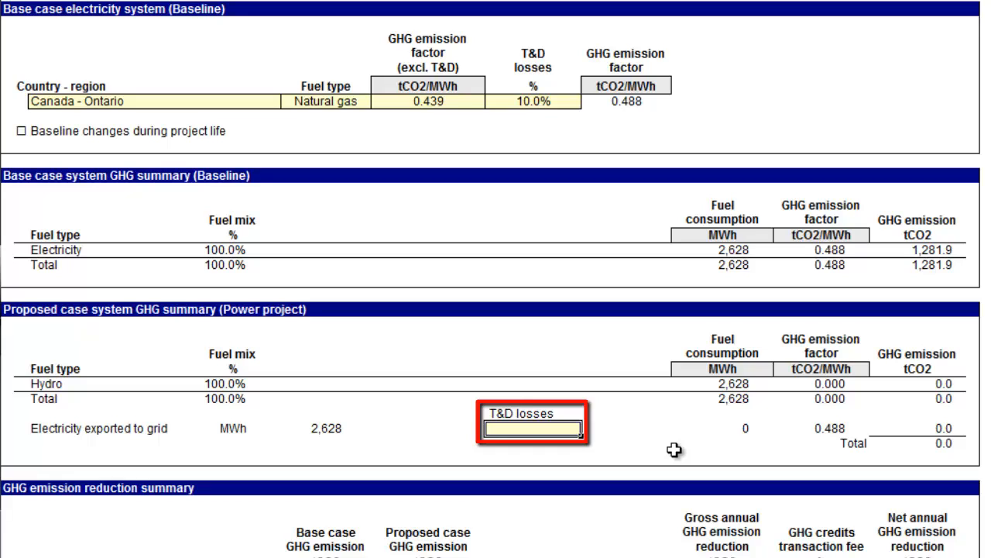
pyautogui.write('6%')
pyautogui.press('Return')
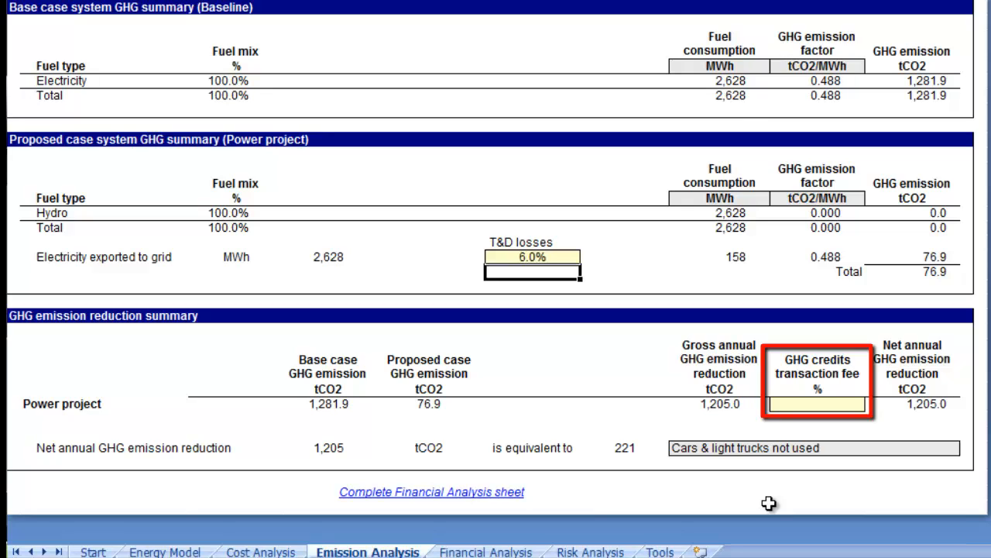
# Enter a GHG credits transaction fee of 1.5% for the power project and check the net annual GHG emission reduction
pyautogui.click(819, 371)
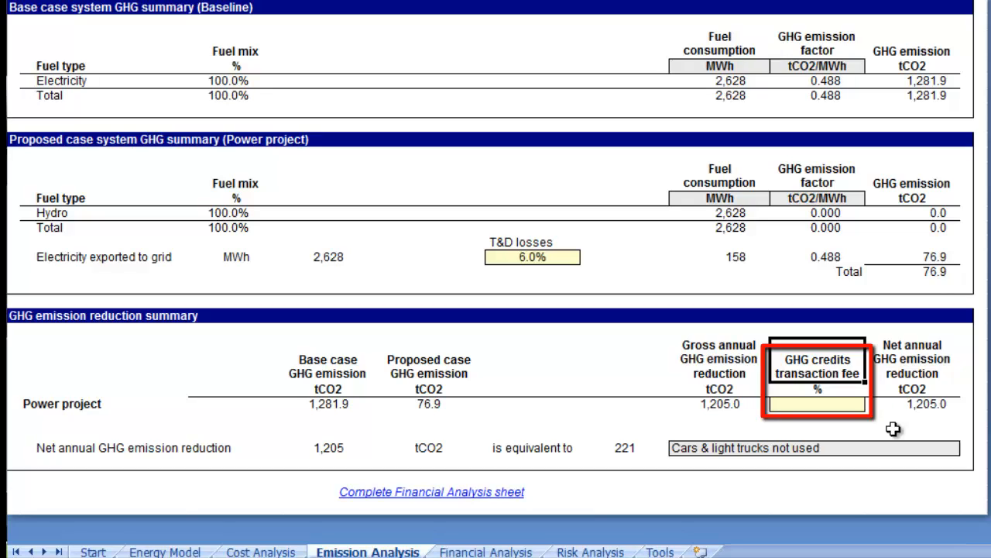
pyautogui.click(846, 405)
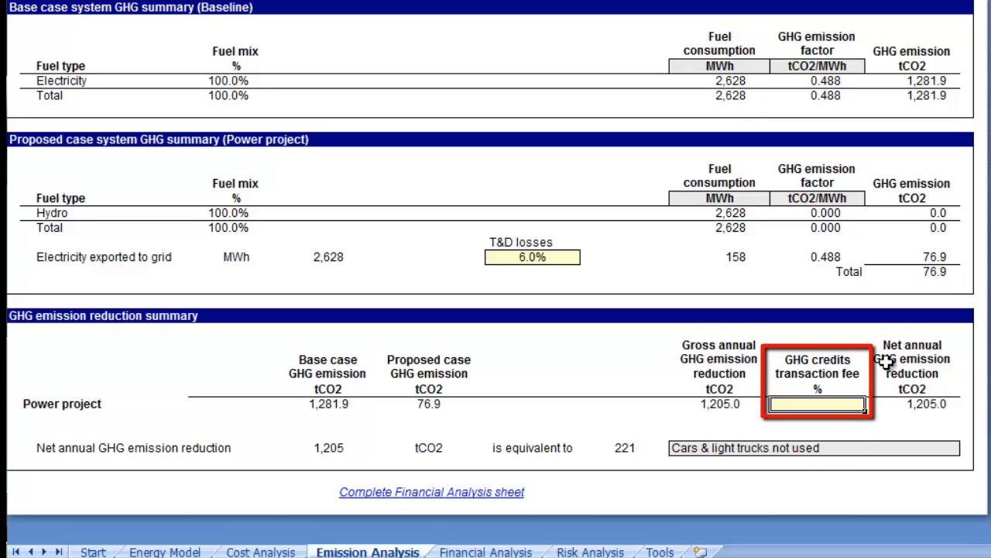
pyautogui.moveTo(918, 347); pyautogui.dragTo(928, 398)
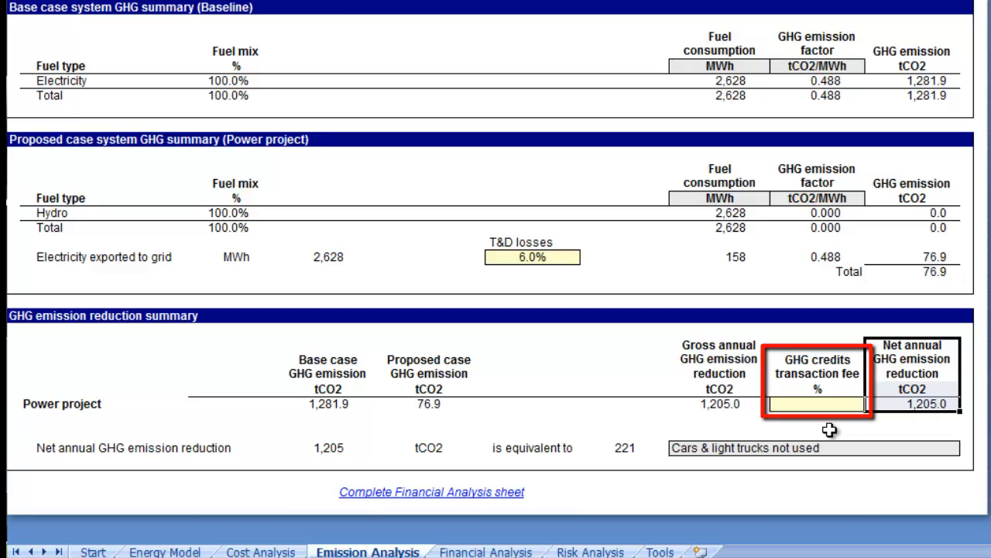
pyautogui.click(826, 402)
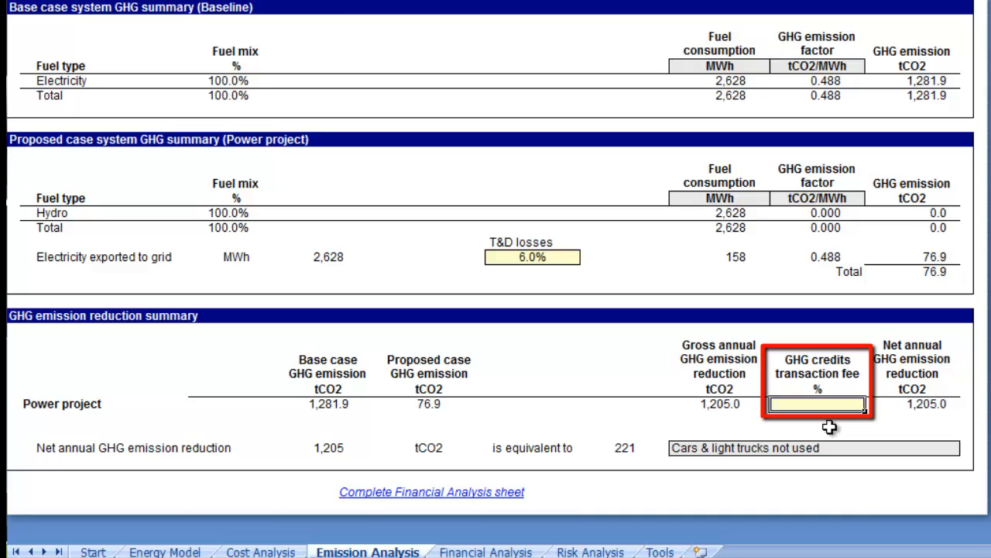
pyautogui.write('1.5')
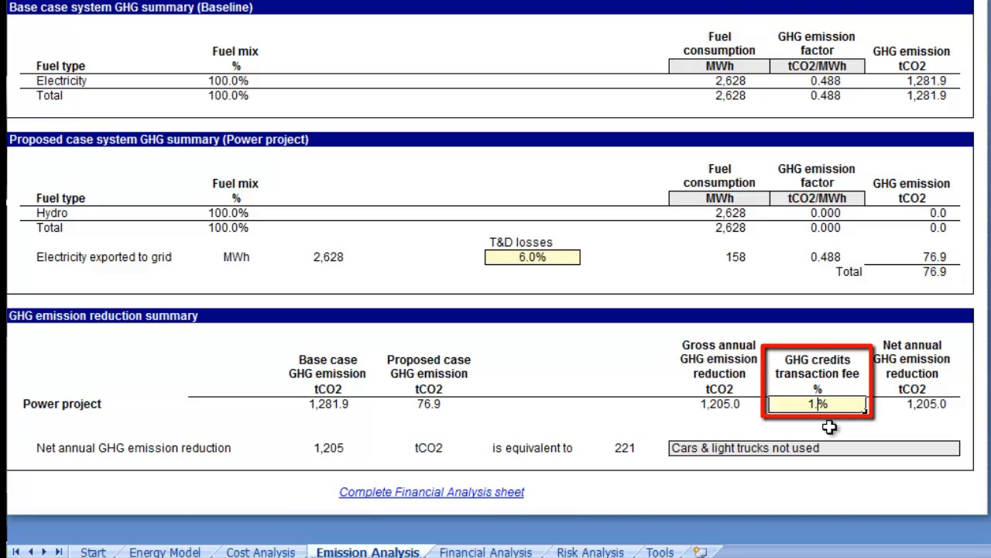
pyautogui.press('Return')
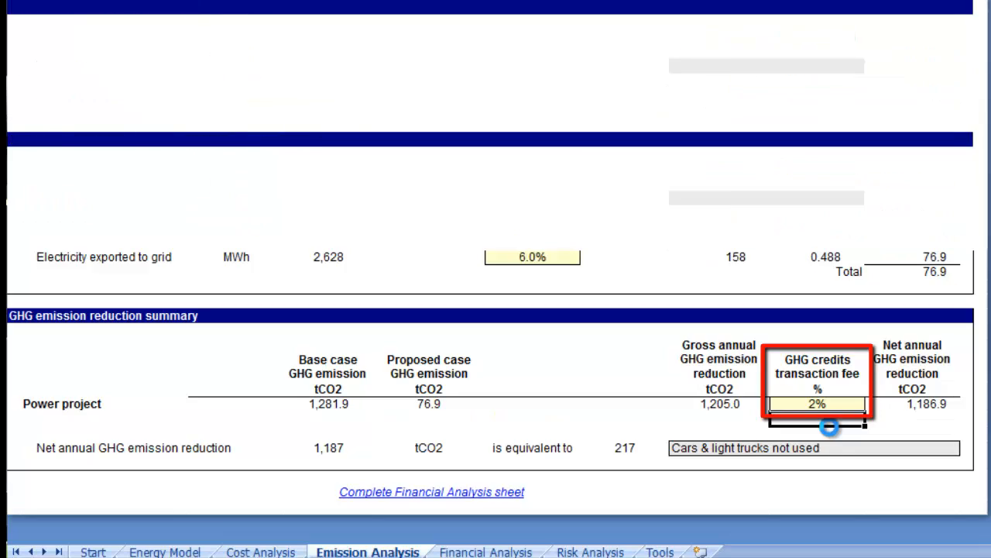
pyautogui.click(914, 404)
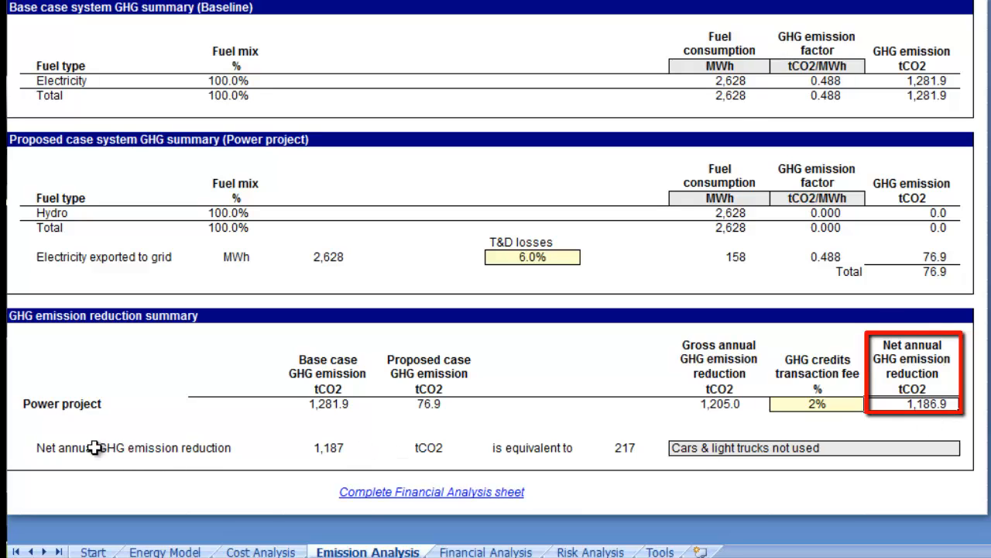
# Try litres of gasoline, barrels of crude oil and people reducing energy use by 20% as the net annual GHG emission reduction equivalent
pyautogui.moveTo(94, 447); pyautogui.dragTo(384, 453)
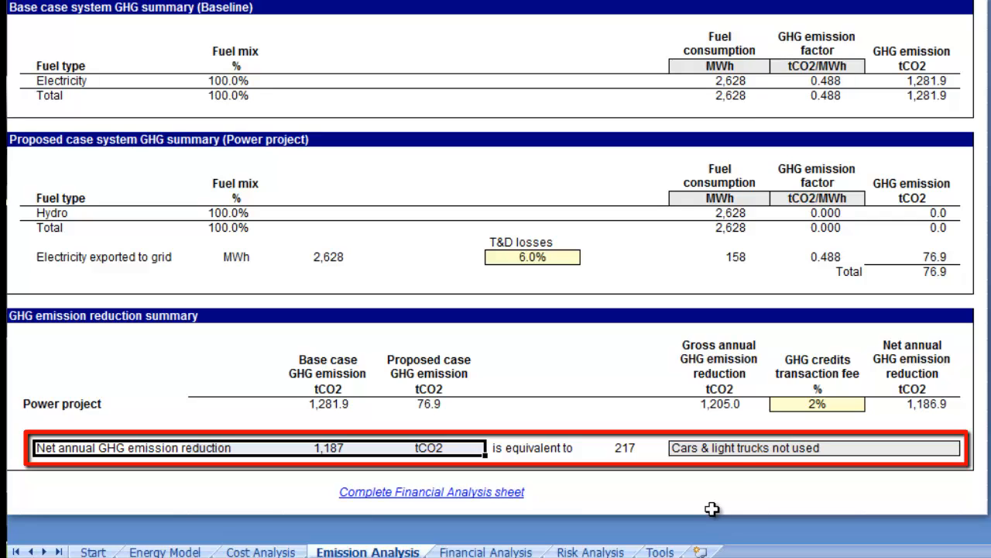
pyautogui.click(742, 455)
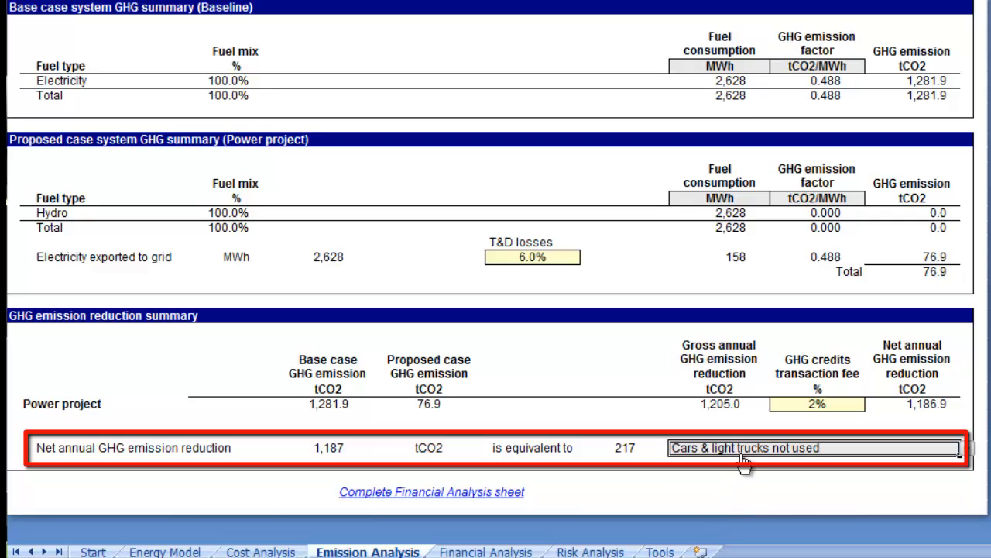
pyautogui.click(742, 455)
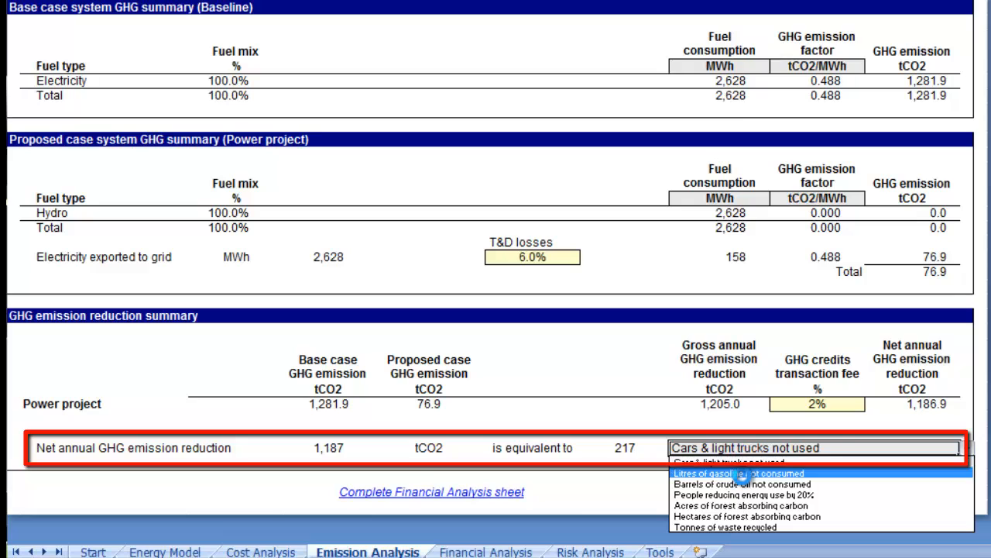
pyautogui.click(741, 473)
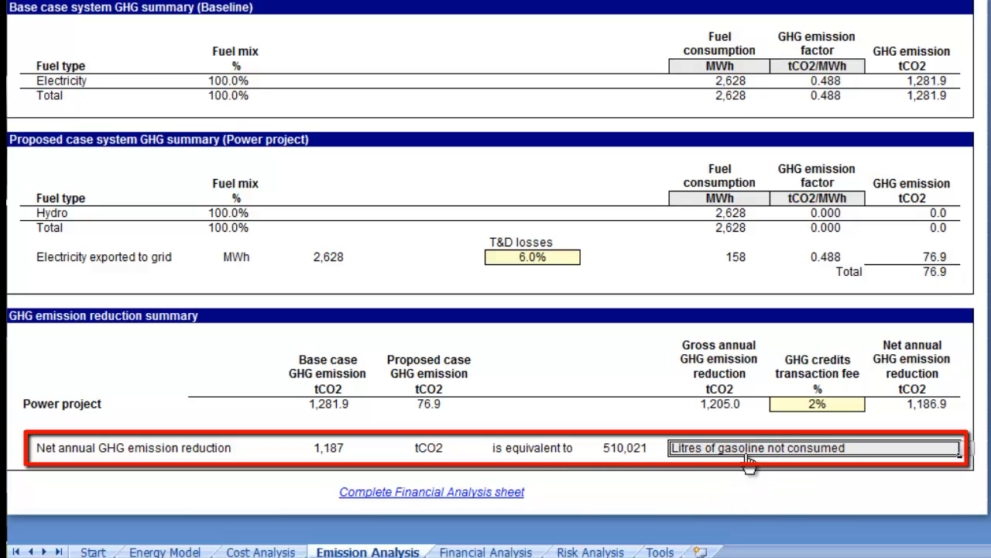
pyautogui.click(749, 456)
pyautogui.click(741, 483)
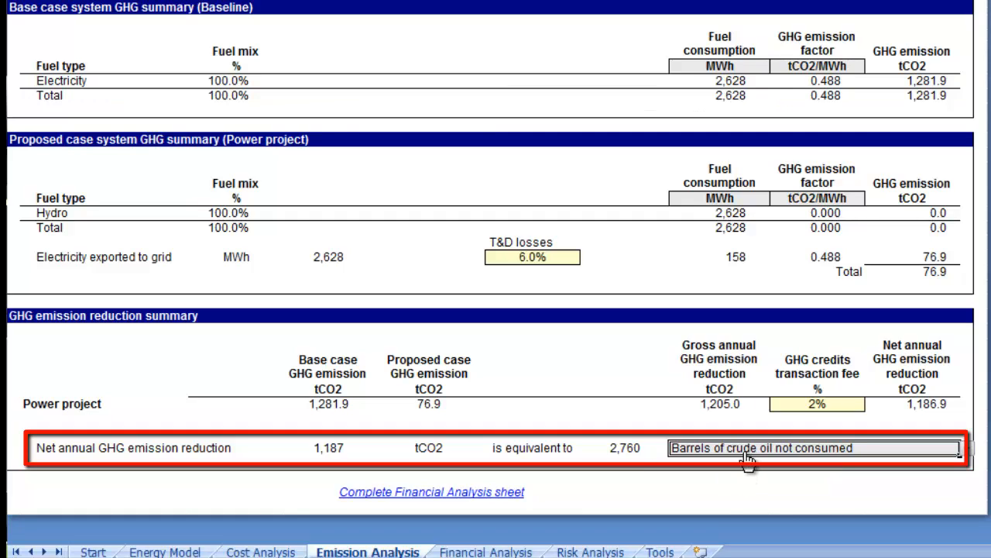
pyautogui.click(748, 457)
pyautogui.click(737, 494)
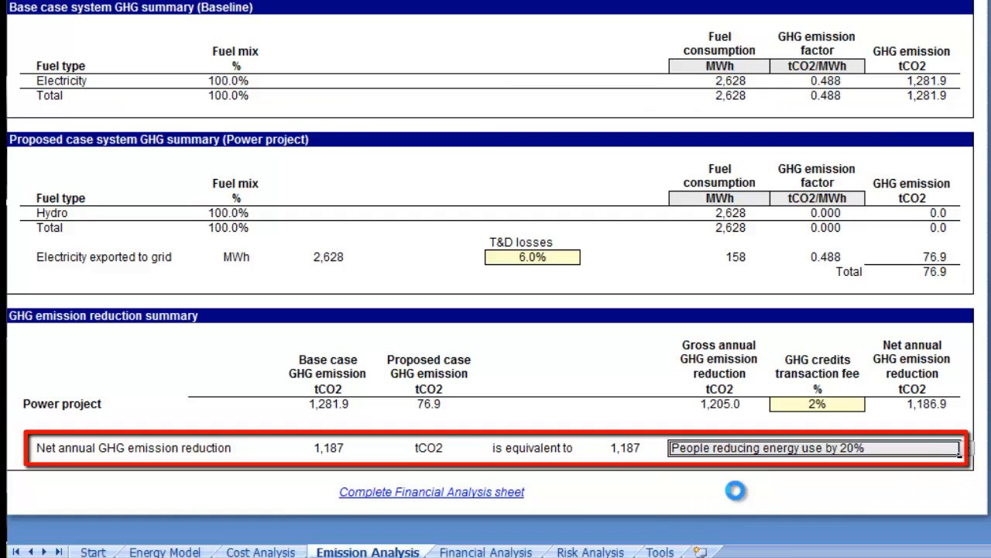
# Try acres and hectares of forest absorbing carbon as the emission reduction equivalent, and set it to Tonnes of waste recycled
pyautogui.click(741, 455)
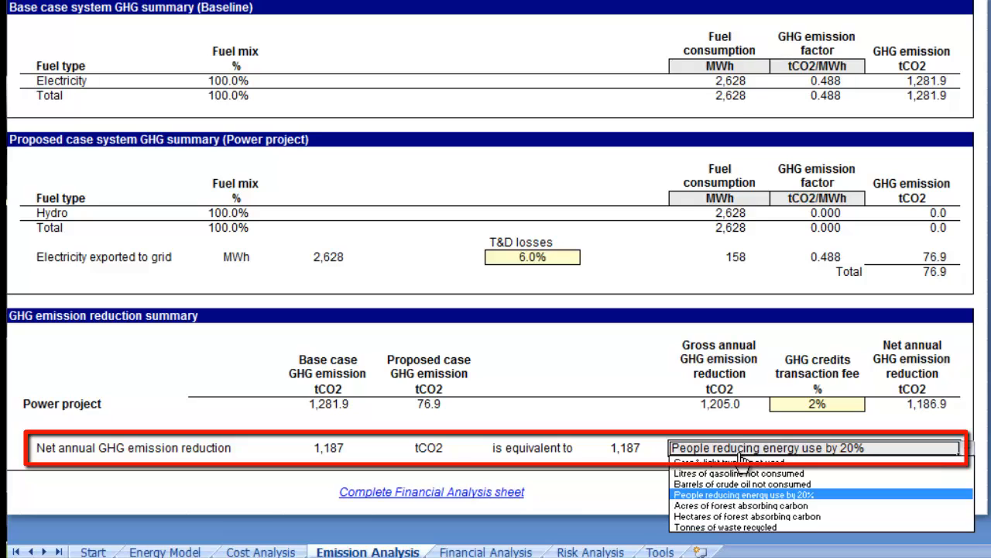
pyautogui.click(730, 505)
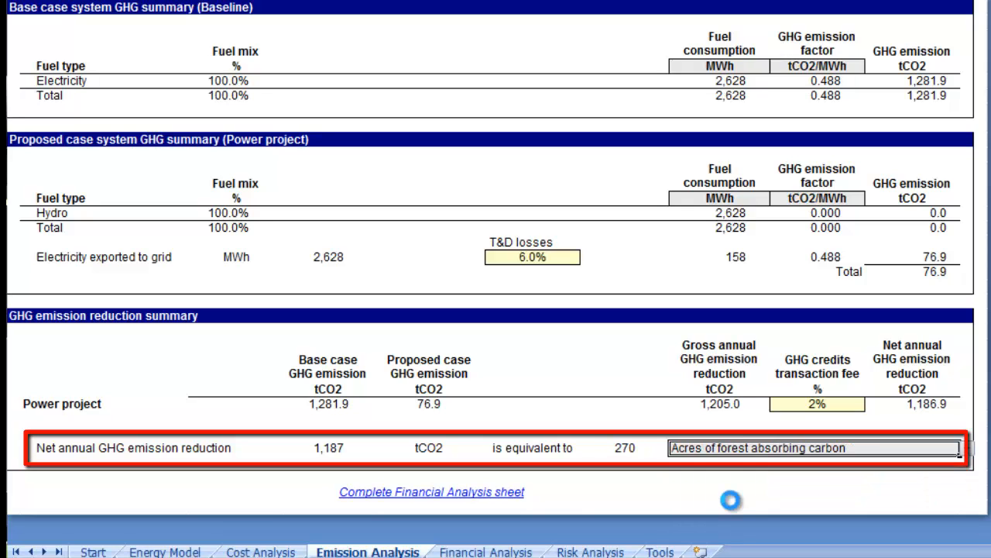
pyautogui.click(741, 455)
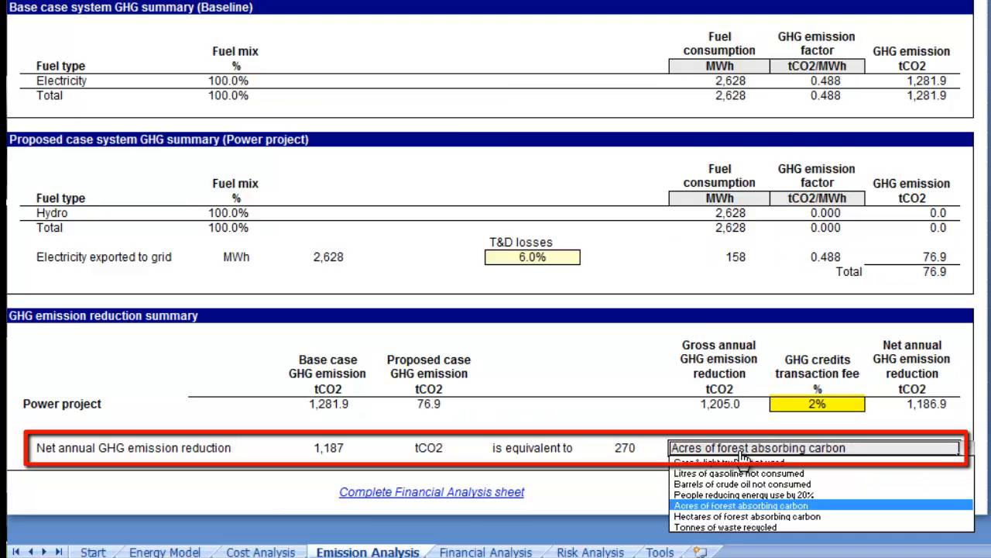
pyautogui.click(730, 515)
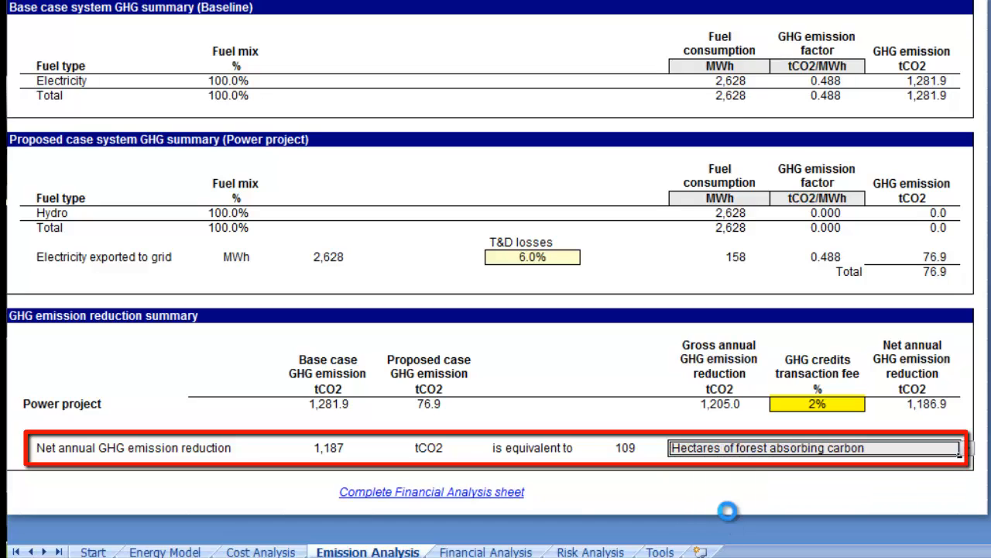
pyautogui.click(744, 454)
pyautogui.click(736, 527)
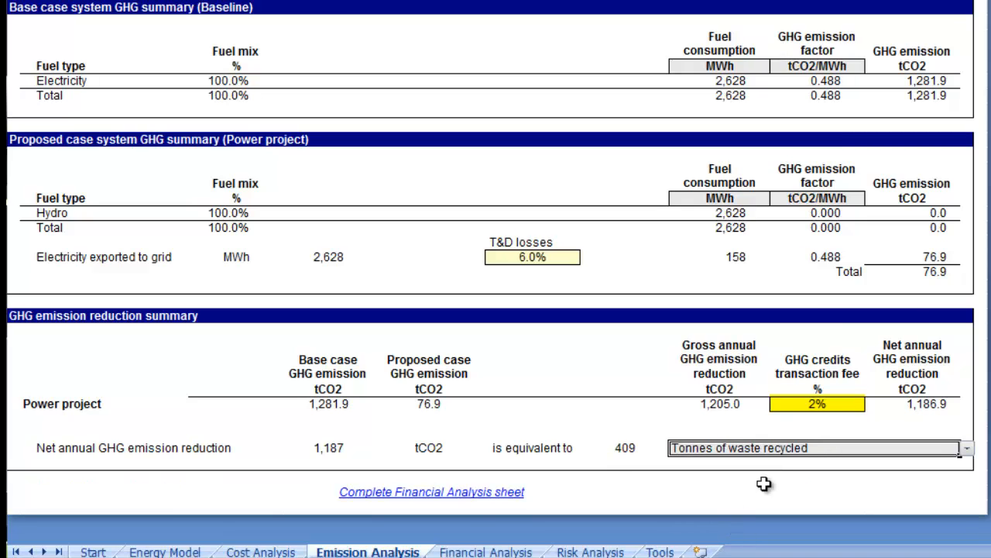
# Review the GHG credits transaction fee and the available equivalents for the net annual GHG emission reduction
pyautogui.click(817, 409)
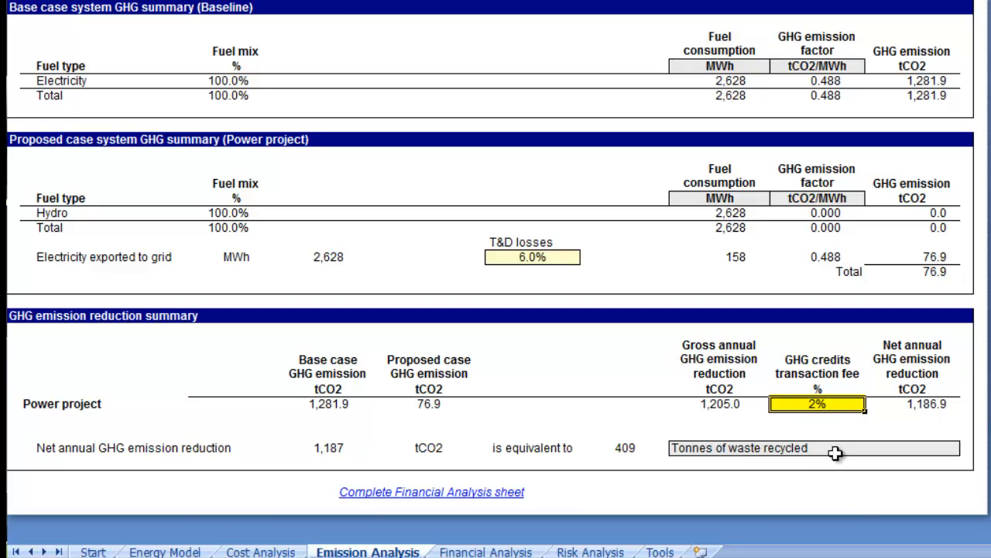
pyautogui.click(783, 457)
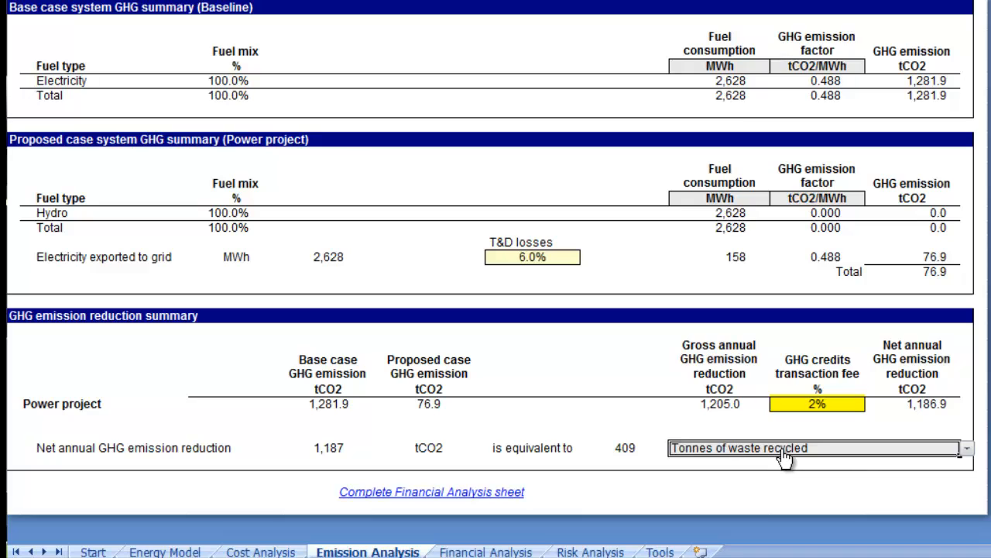
pyautogui.click(784, 456)
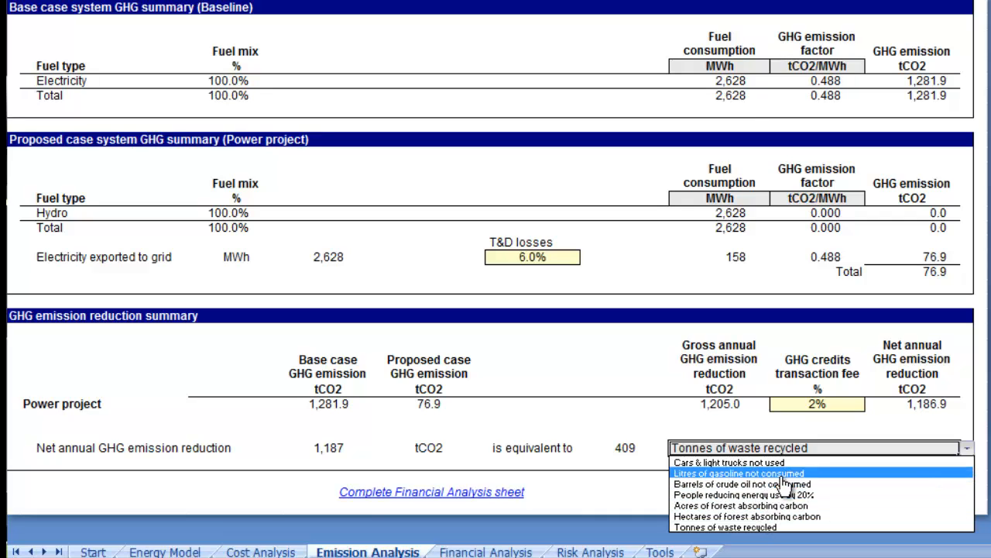
pyautogui.click(836, 496)
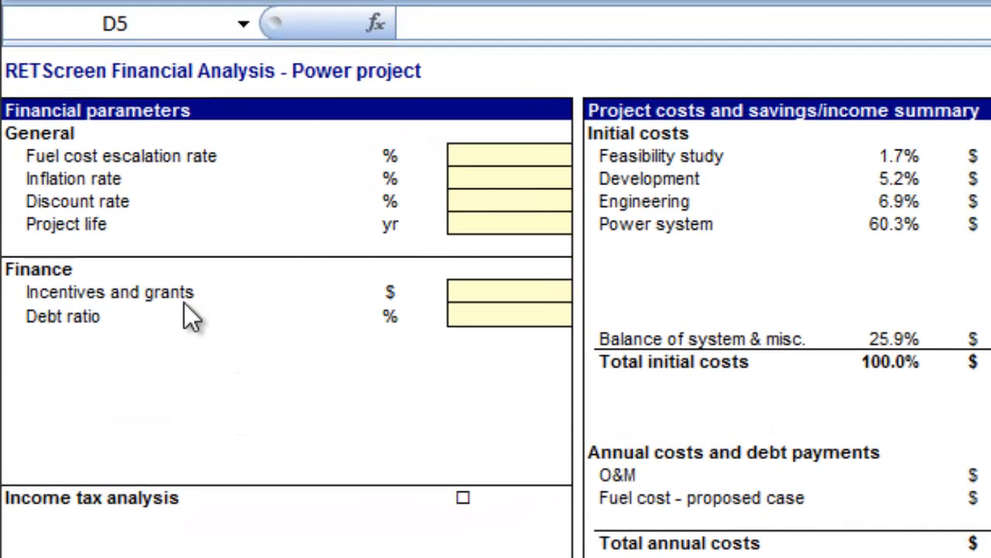
# Set the fuel cost escalation rate to 0% in the general financial parameters
pyautogui.click(143, 158)
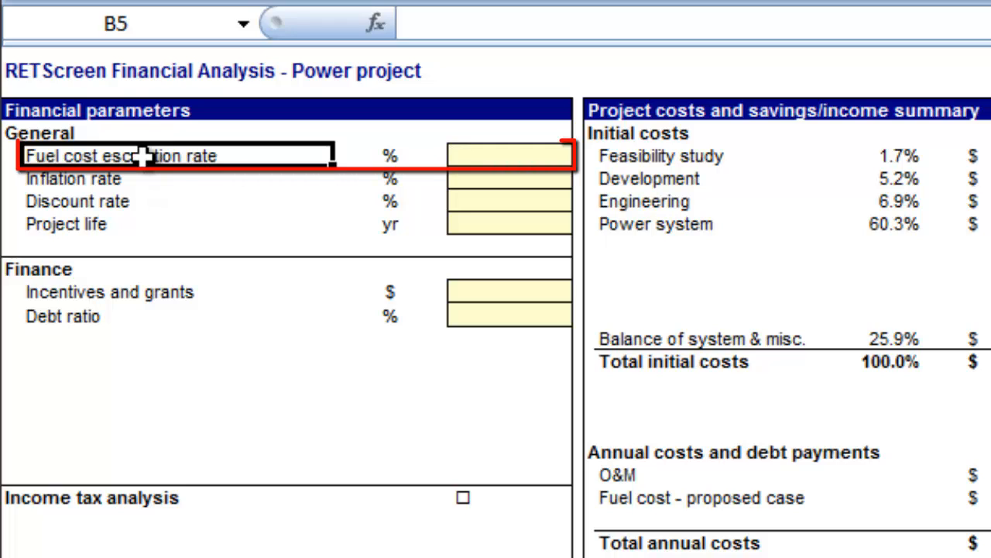
pyautogui.click(483, 152)
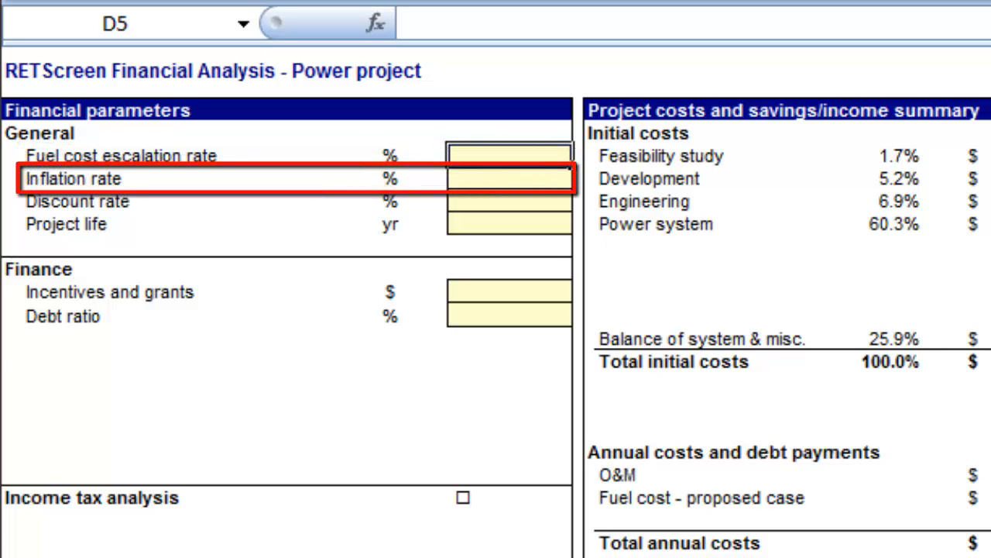
pyautogui.write('0')
pyautogui.press('Return')
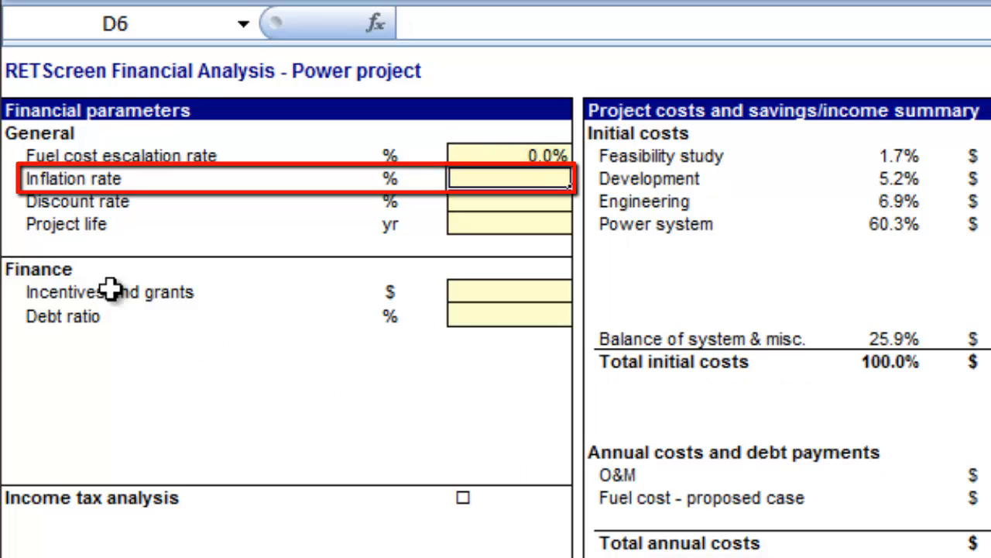
# Set the inflation rate to 2% in the general financial parameters
pyautogui.click(66, 178)
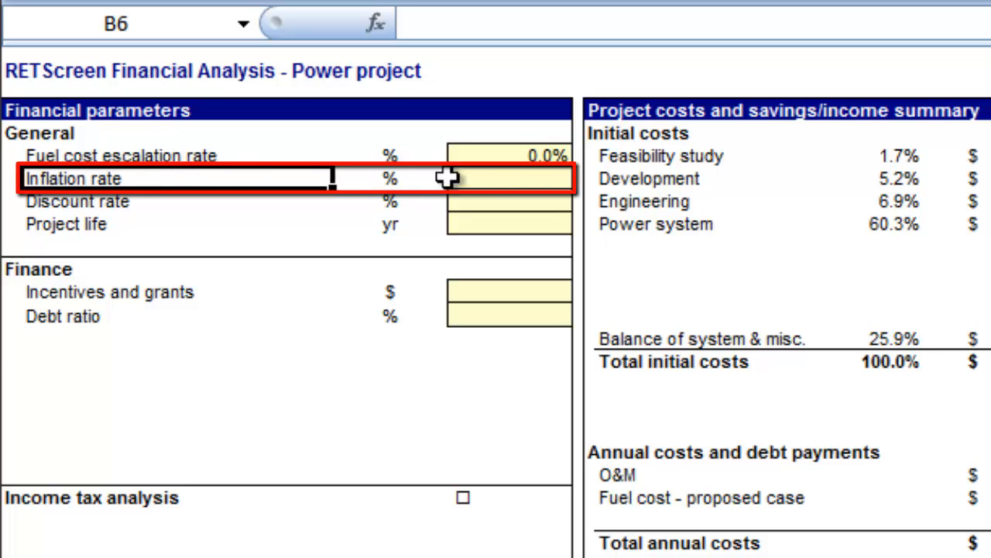
pyautogui.click(496, 177)
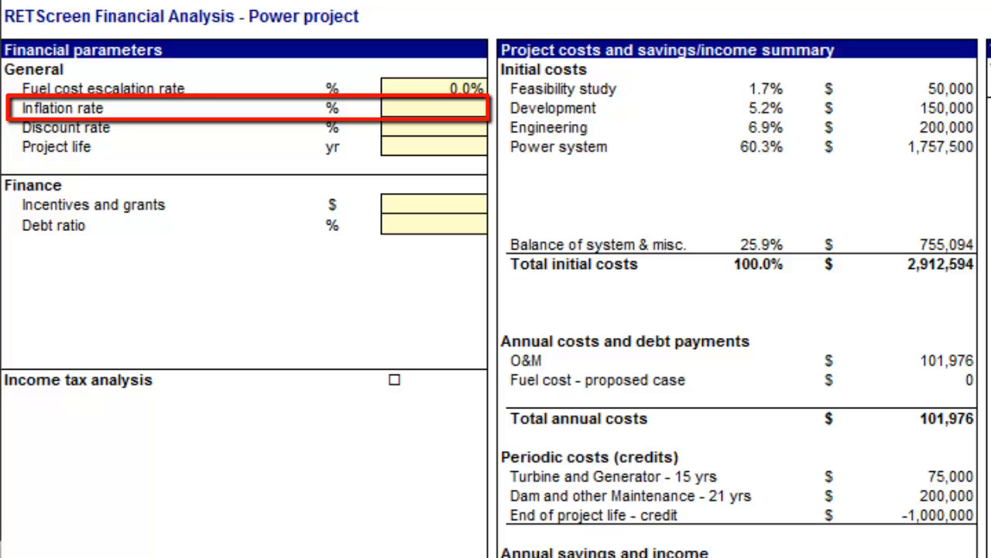
pyautogui.click(434, 107)
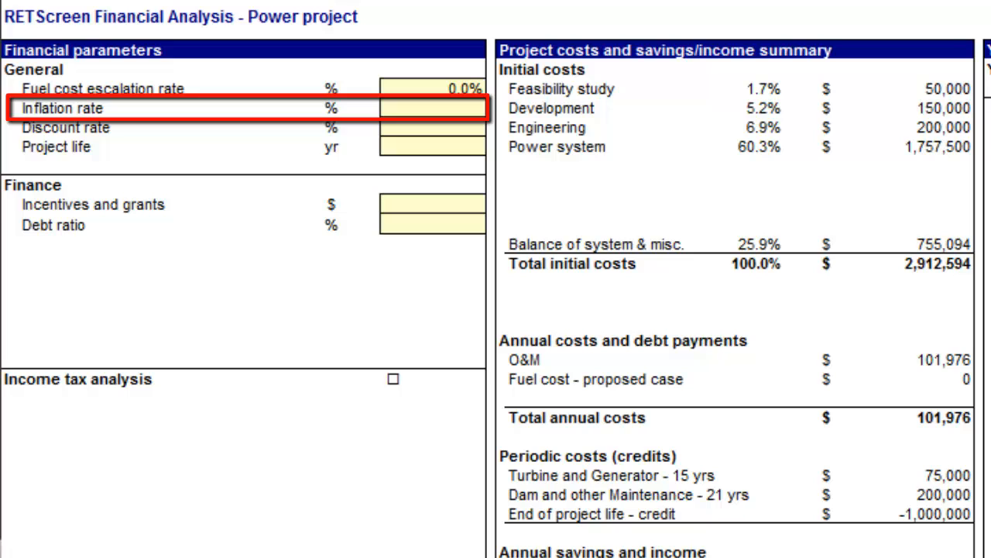
pyautogui.click(453, 103)
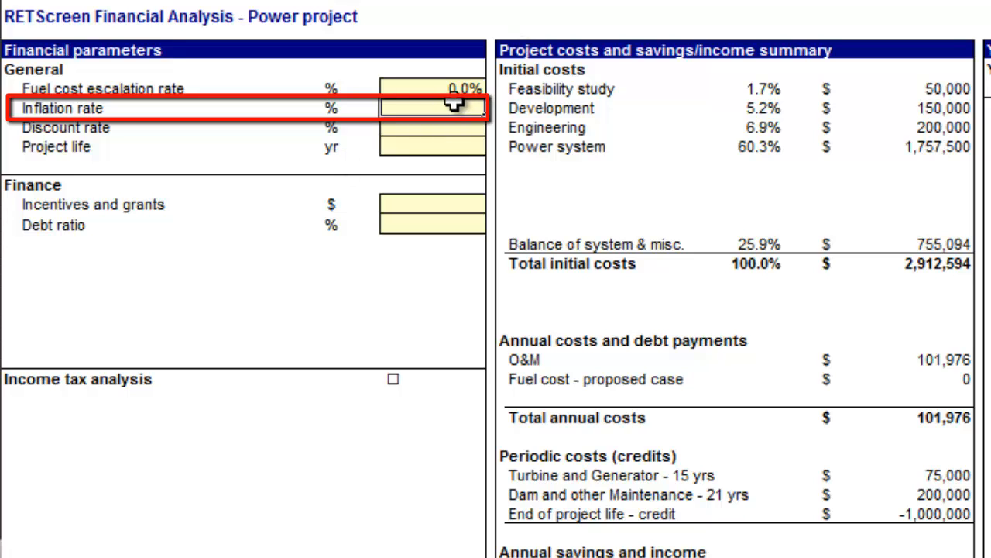
pyautogui.write('2')
pyautogui.press('Return')
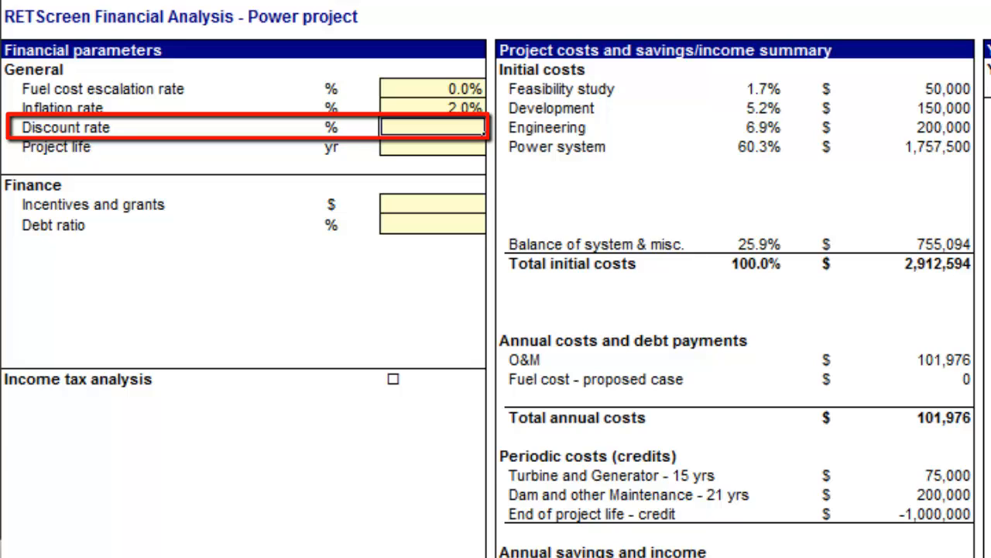
# Set the discount rate to 8% in the general financial parameters
pyautogui.click(72, 130)
pyautogui.click(422, 128)
pyautogui.write('8')
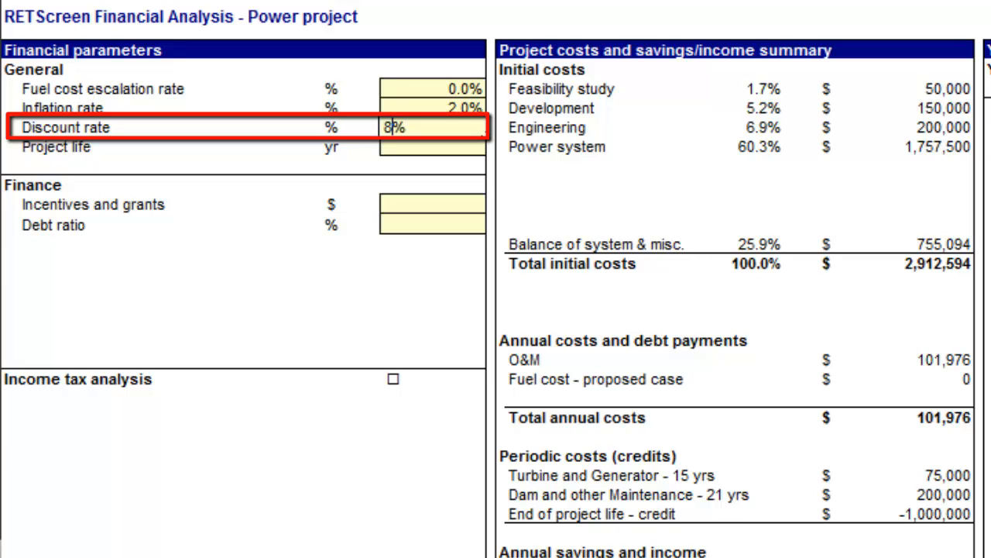
pyautogui.press('Return')
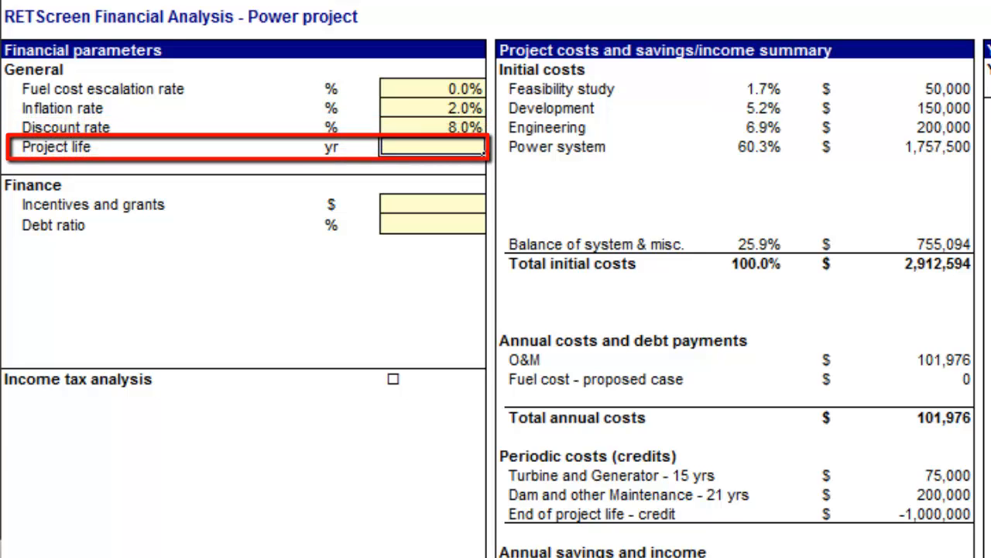
# Set the project life to 40 years in the general financial parameters
pyautogui.click(59, 149)
pyautogui.click(400, 148)
pyautogui.write('40')
pyautogui.press('Return')
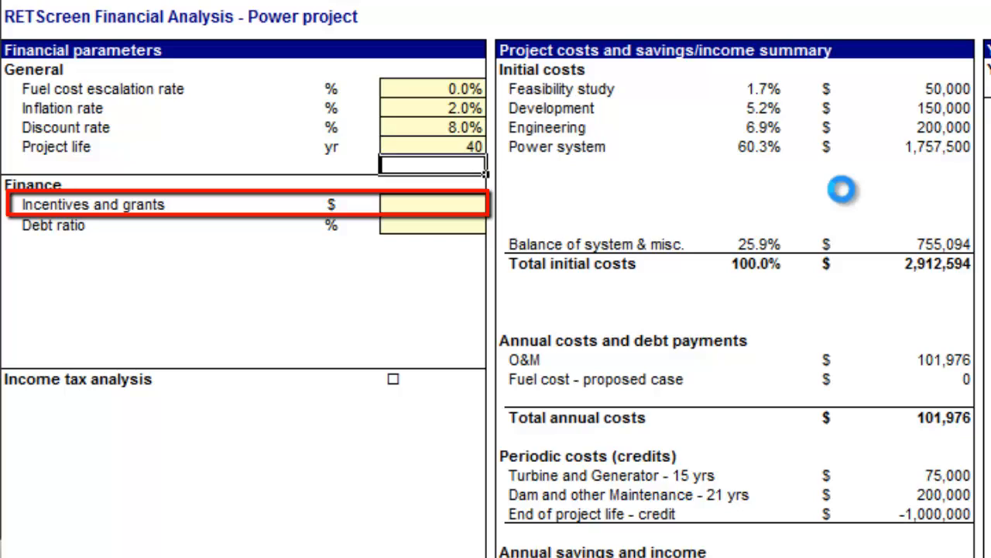
# Set the incentives and grants to $0 and the debt ratio to 80% in the finance parameters
pyautogui.click(440, 203)
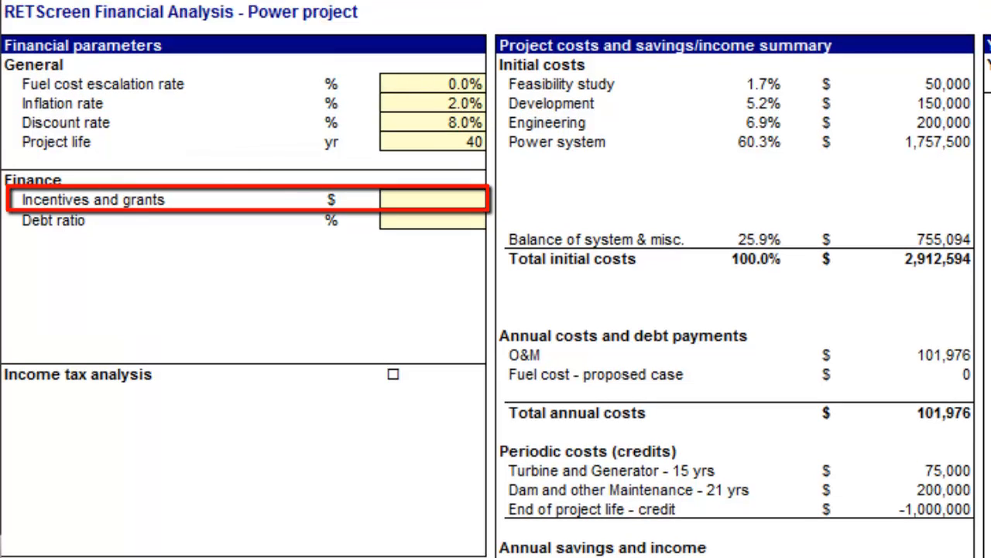
pyautogui.click(432, 203)
pyautogui.write('0')
pyautogui.press('Return')
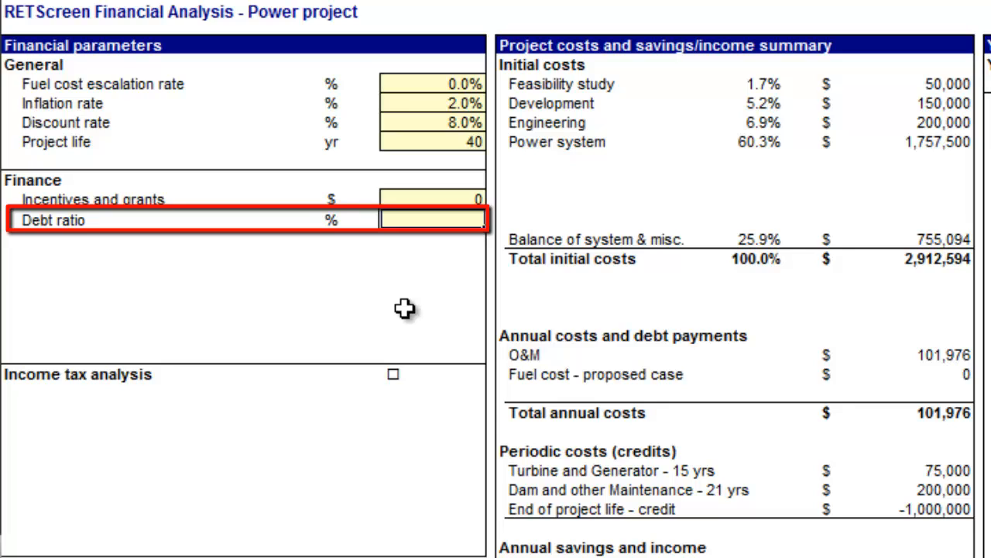
pyautogui.write('80')
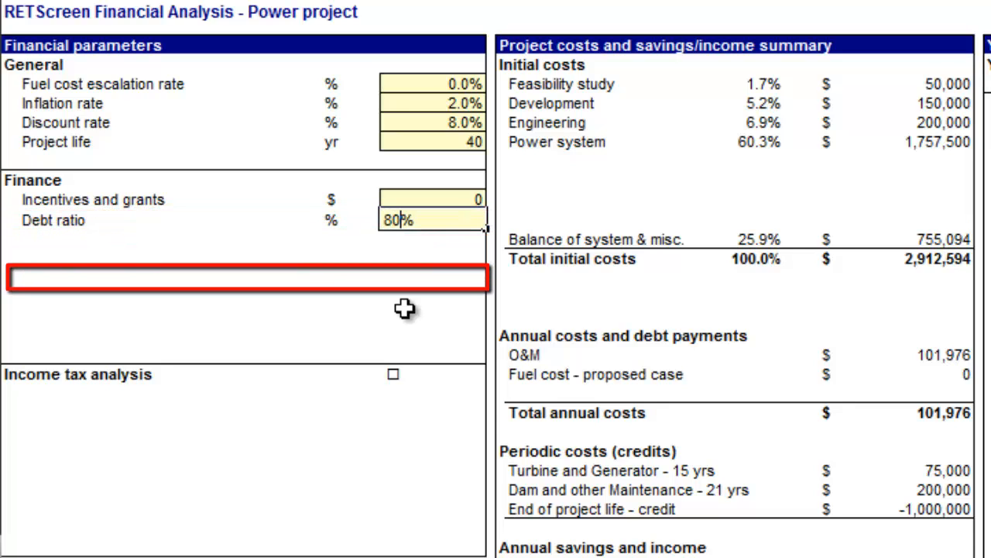
pyautogui.press('Return')
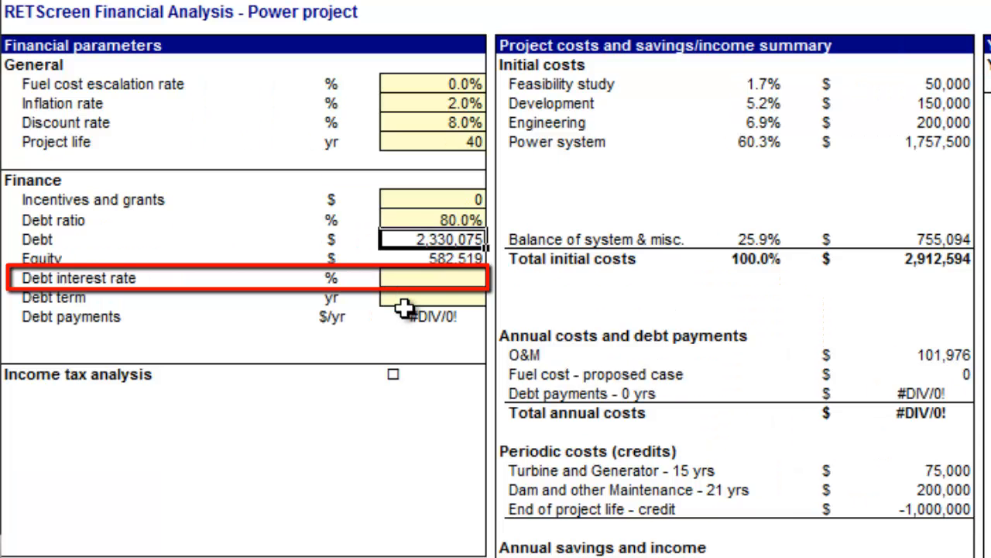
# Set the debt interest rate to 7% and the debt term to 20 years in the finance parameters
pyautogui.click(441, 278)
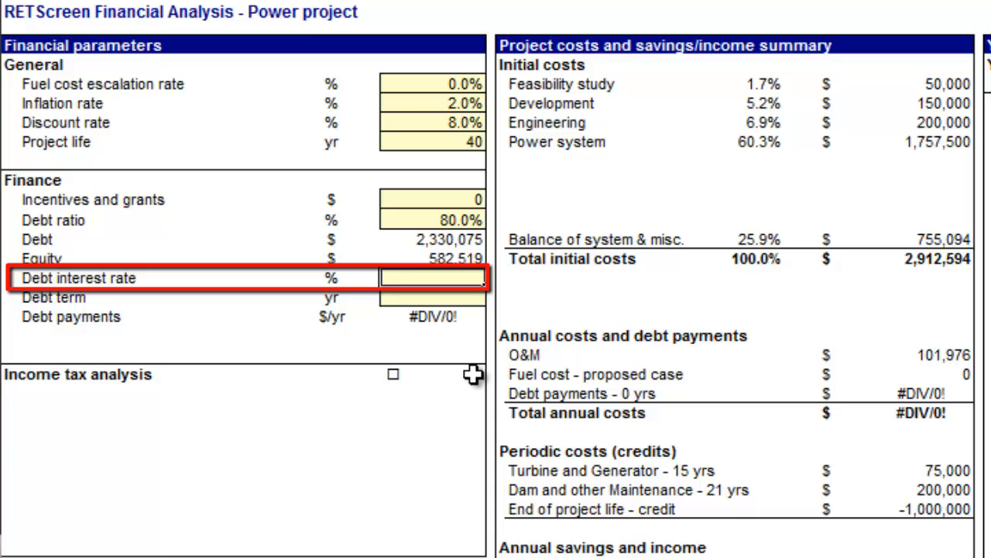
pyautogui.write('7')
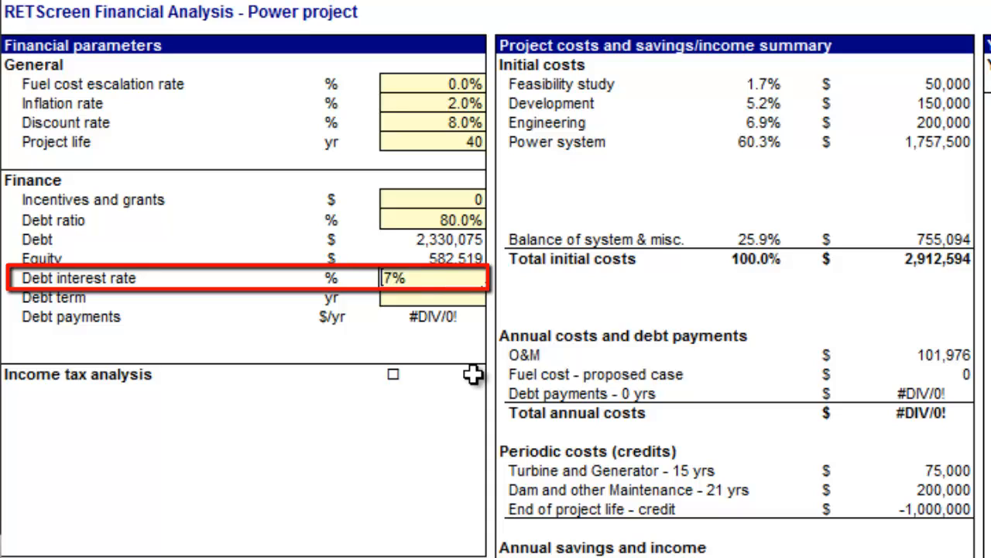
pyautogui.click(473, 375)
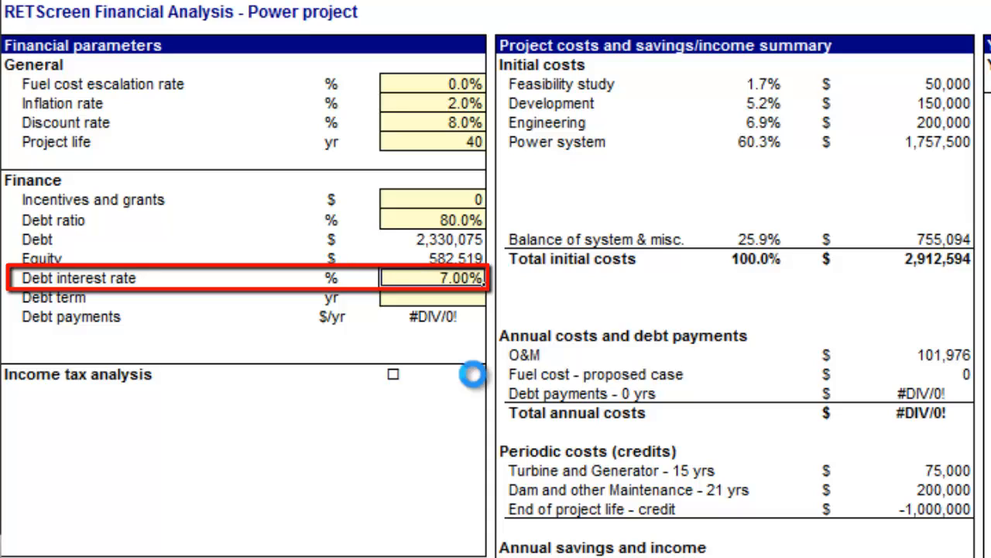
pyautogui.press('Return')
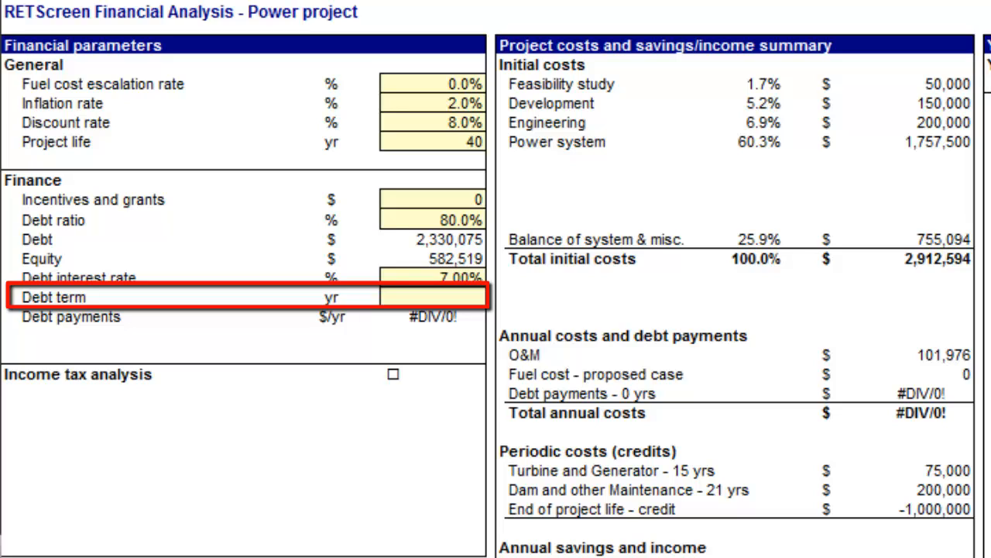
pyautogui.click(432, 297)
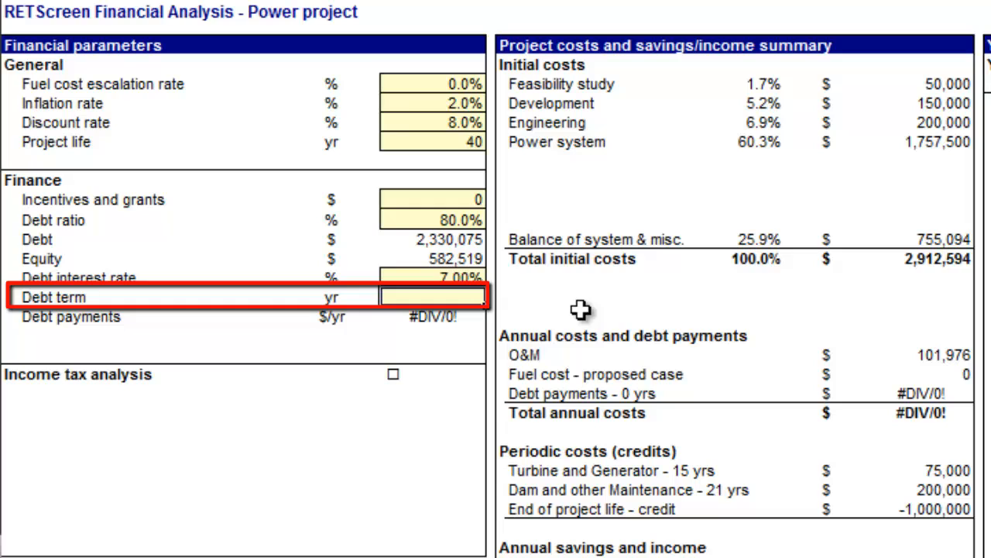
pyautogui.write('20')
pyautogui.press('Return')
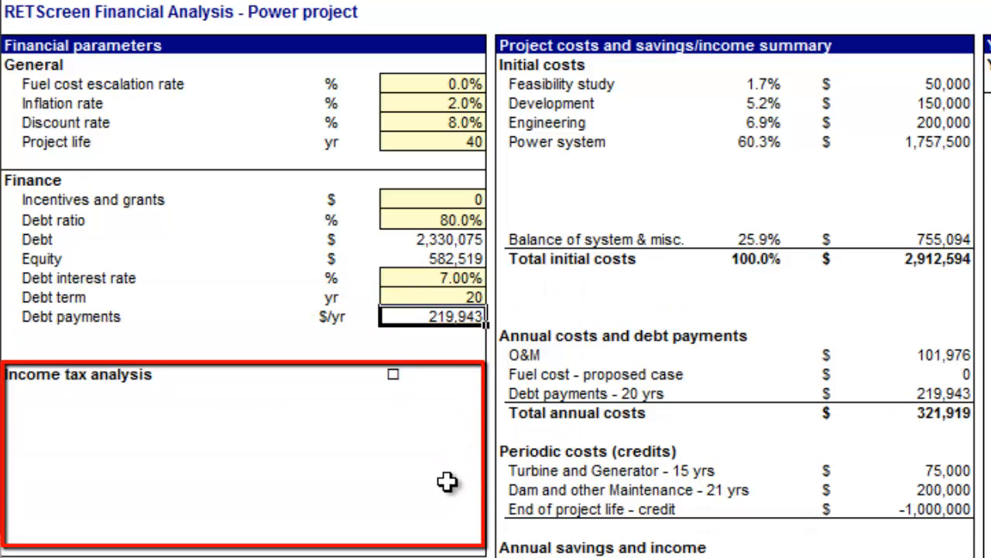
# Enable the income tax analysis to show its input fields, and switch it back off
pyautogui.click(93, 379)
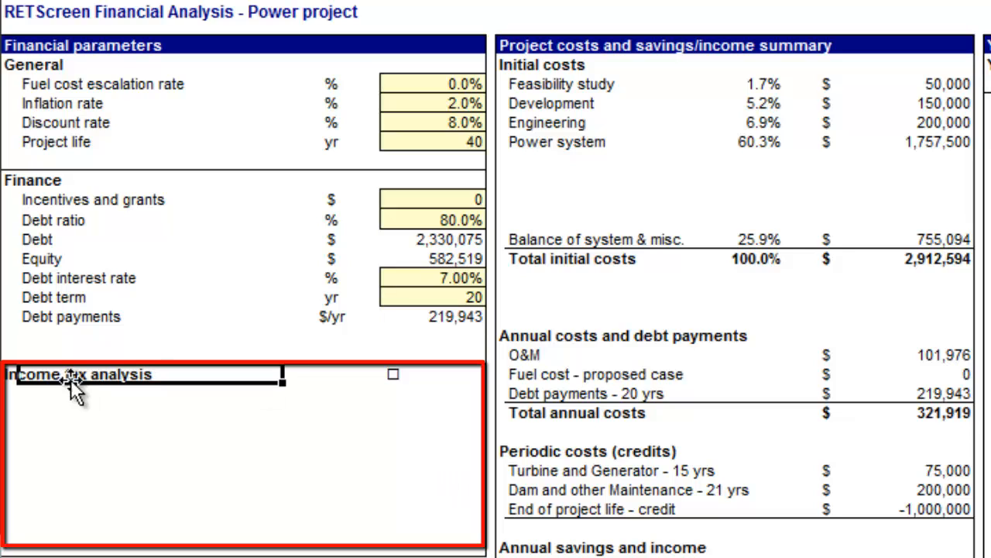
pyautogui.click(11, 376)
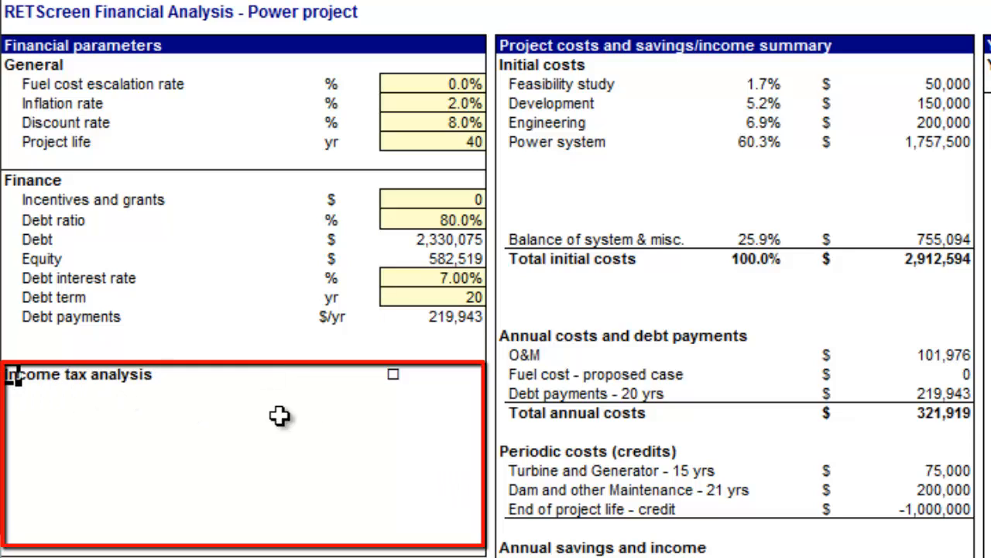
pyautogui.click(389, 378)
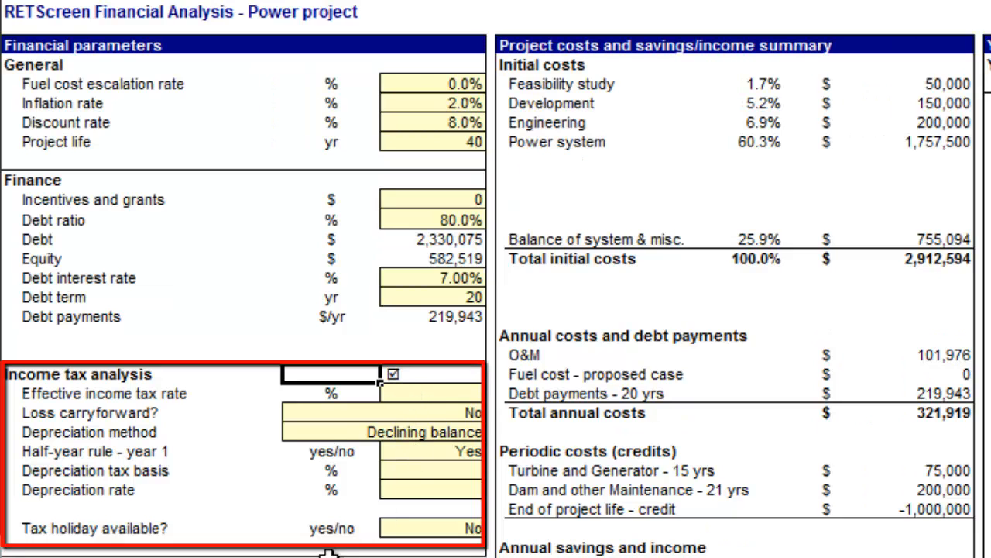
pyautogui.click(393, 375)
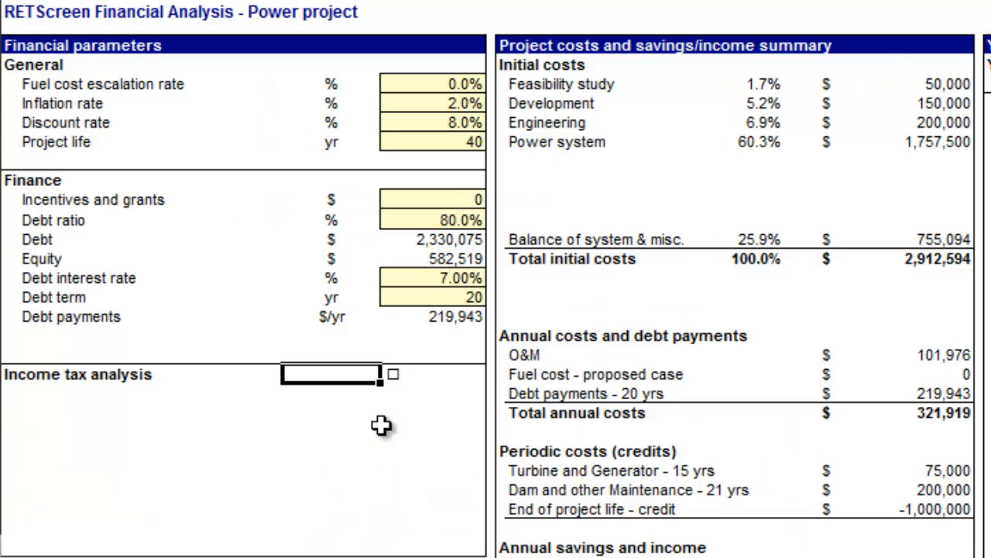
# Examine the electricity exported to grid, export rate and export income, and compare them with the total annual savings and income
pyautogui.scroll(-4, 354, 485)
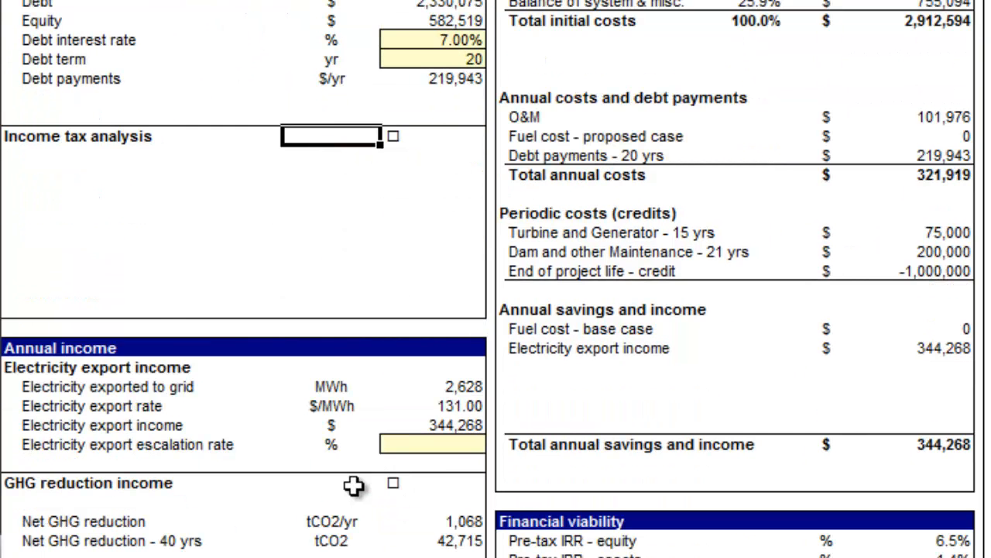
pyautogui.scroll(-1, 354, 485)
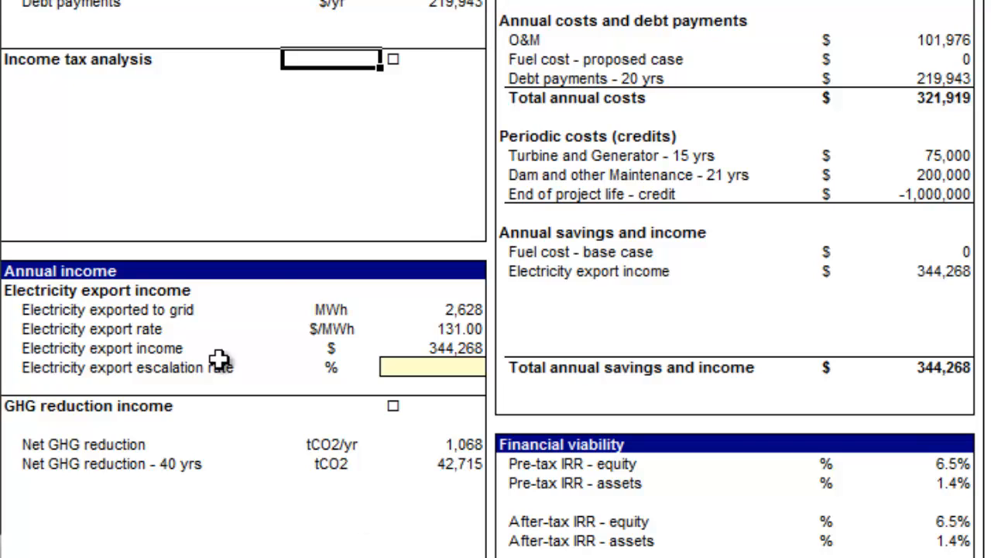
pyautogui.moveTo(136, 292)
pyautogui.mouseDown()
pyautogui.moveTo(132, 370)
pyautogui.moveTo(457, 367)
pyautogui.mouseUp()
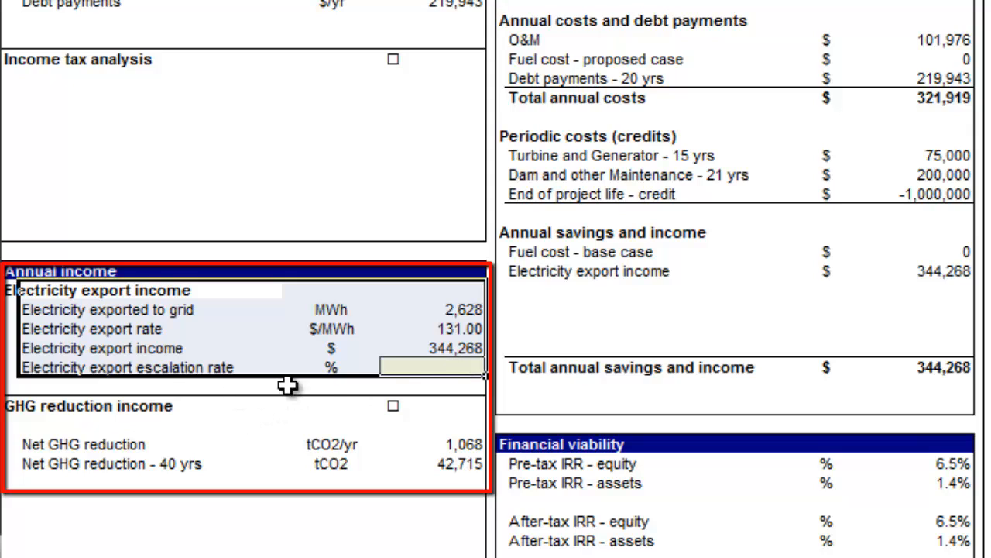
pyautogui.click(418, 370)
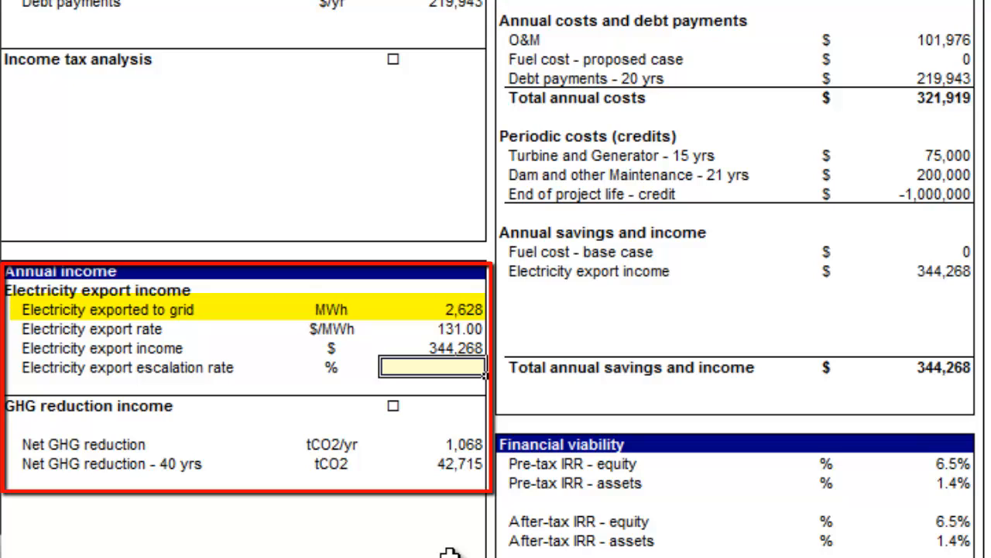
pyautogui.click(468, 311)
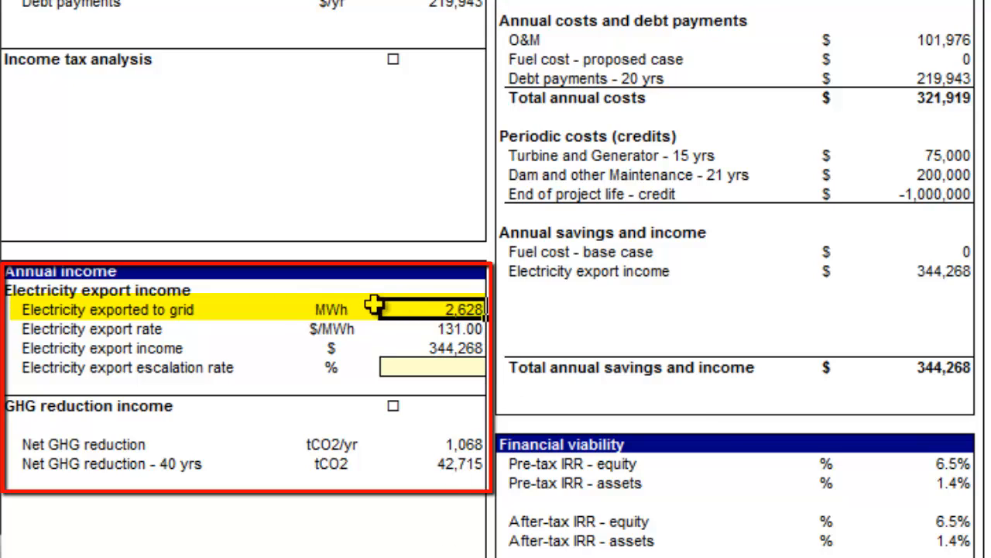
pyautogui.moveTo(333, 310); pyautogui.dragTo(418, 309)
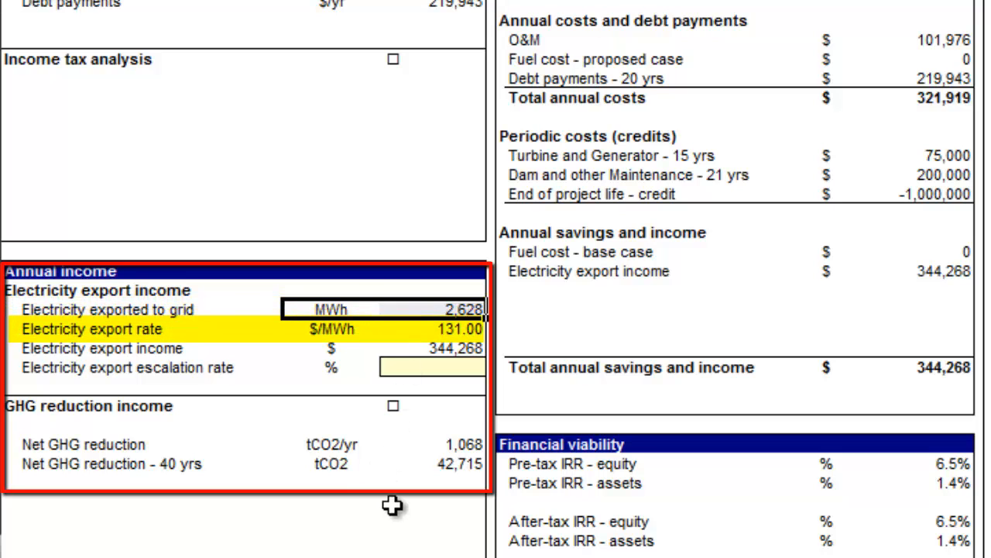
pyautogui.moveTo(333, 329); pyautogui.dragTo(417, 331)
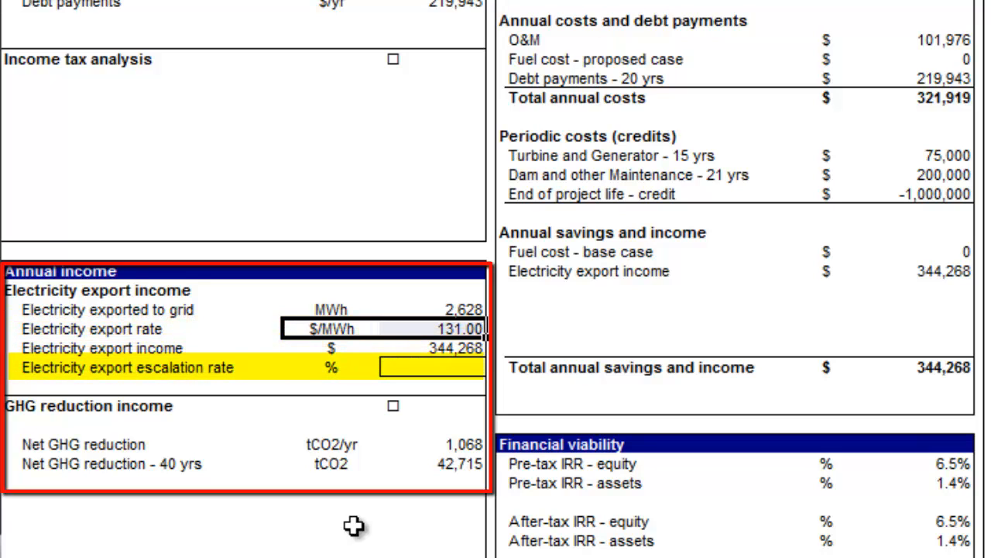
pyautogui.click(338, 348)
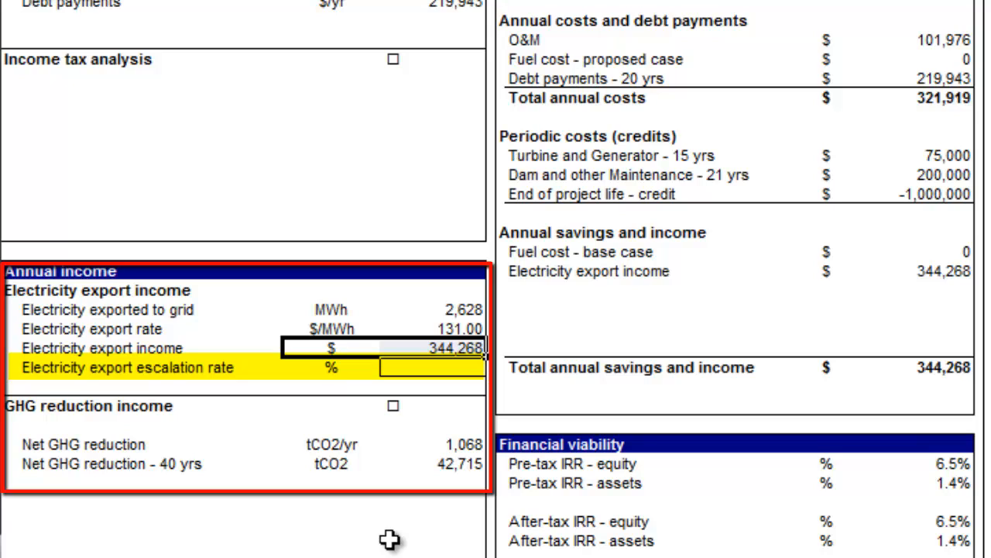
pyautogui.click(577, 367)
pyautogui.moveTo(917, 364); pyautogui.dragTo(962, 365)
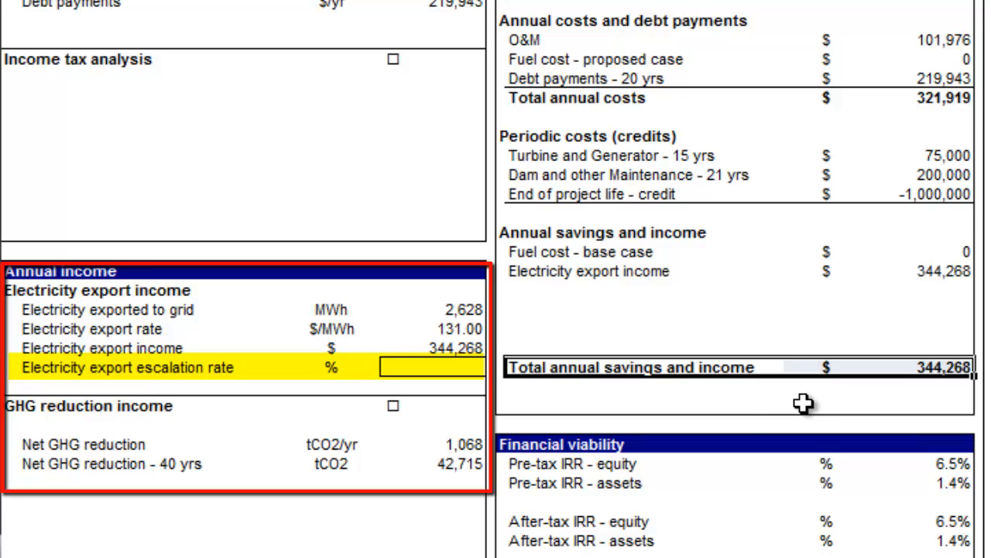
# Set the electricity export escalation rate to 0.4% in the annual income section
pyautogui.click(450, 367)
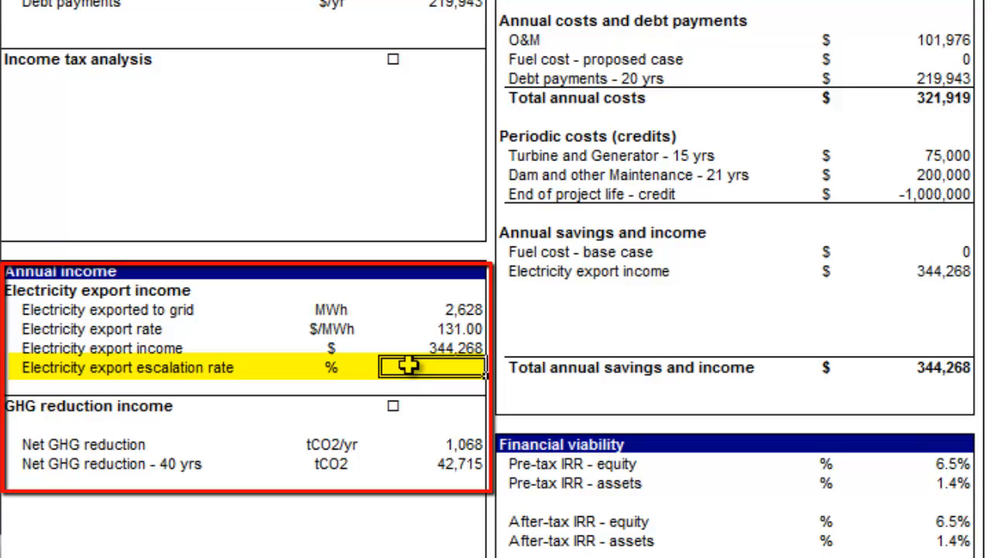
pyautogui.write('0.4')
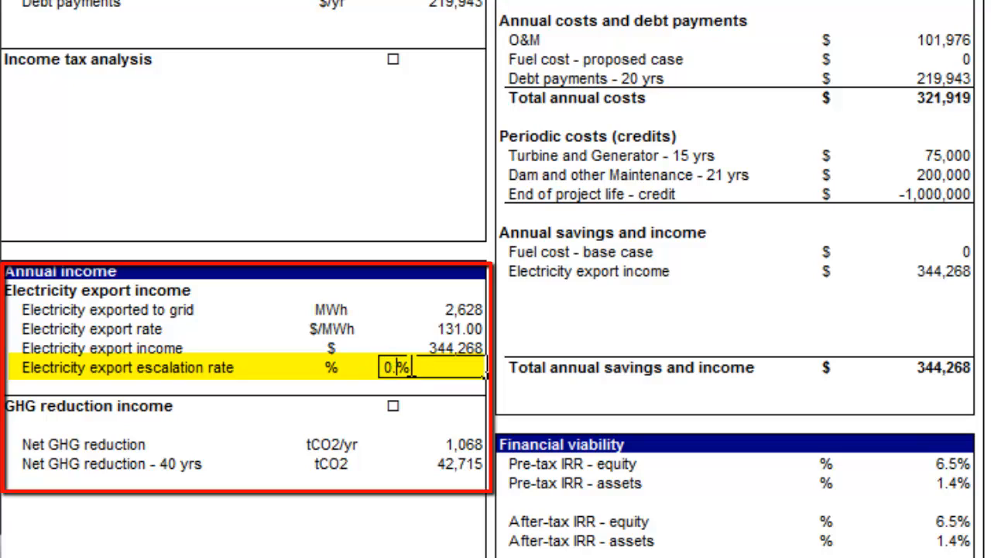
pyautogui.click(408, 366)
pyautogui.press('Return')
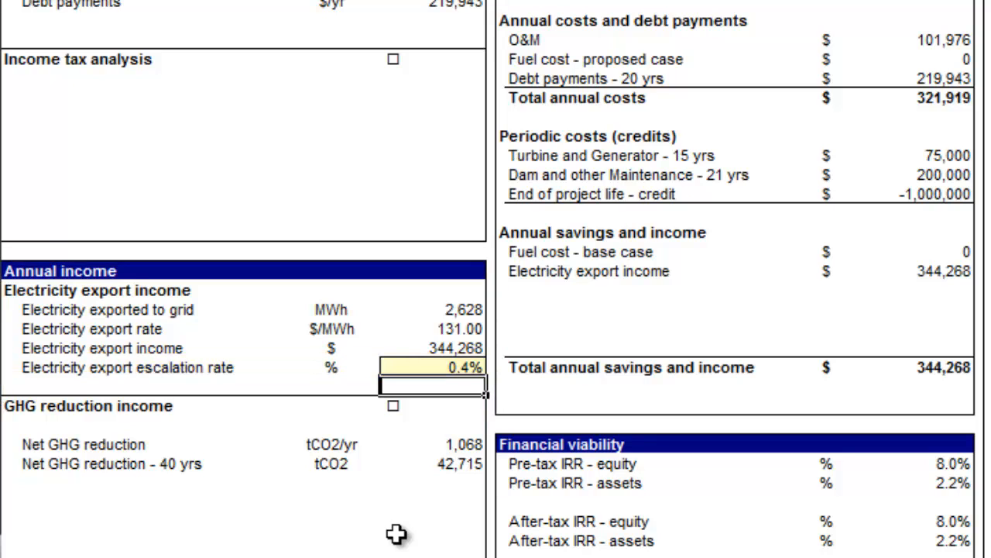
# Examine the financial viability results: pre-tax and after-tax IRR on equity, equity payback and net present value
pyautogui.scroll(-4, 496, 310)
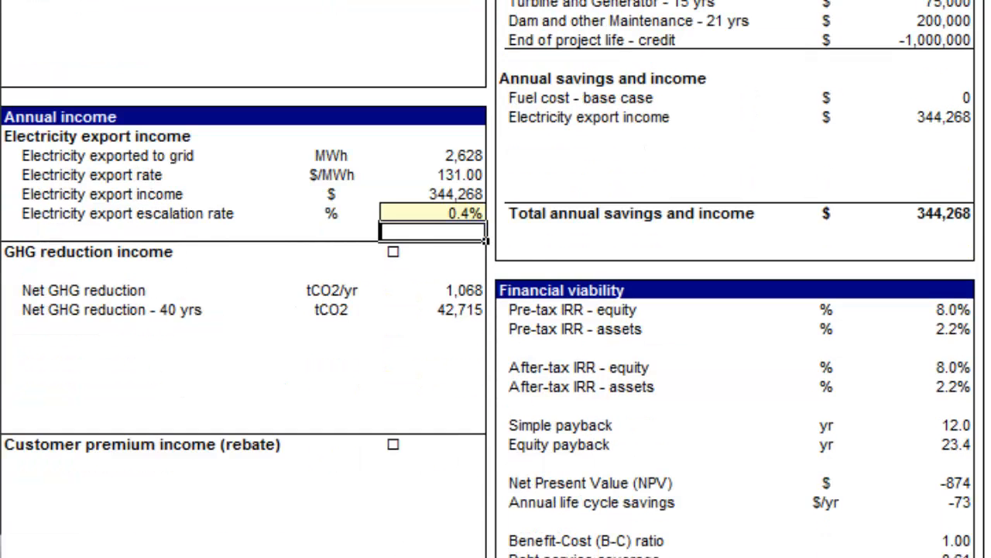
pyautogui.scroll(-1, 496, 310)
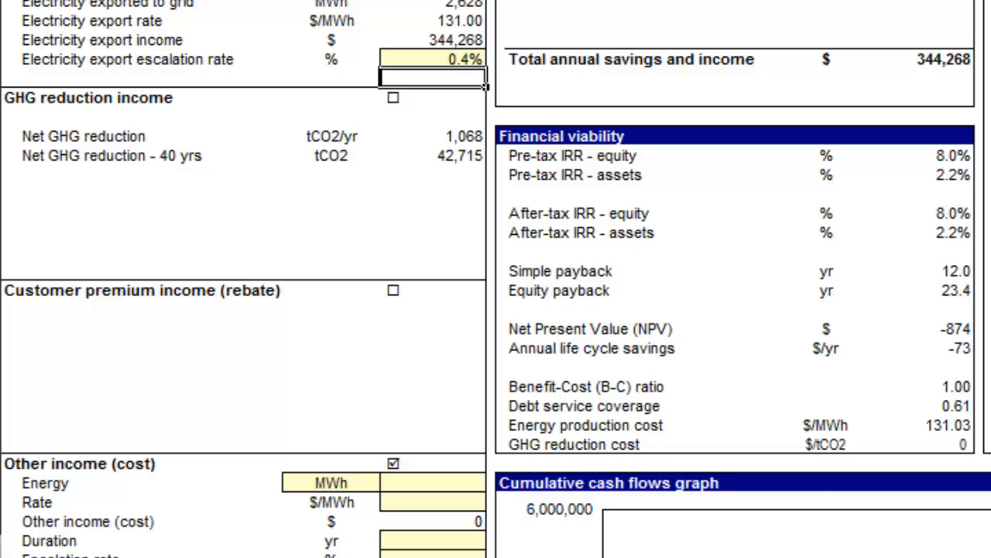
pyautogui.scroll(-1, 495, 310)
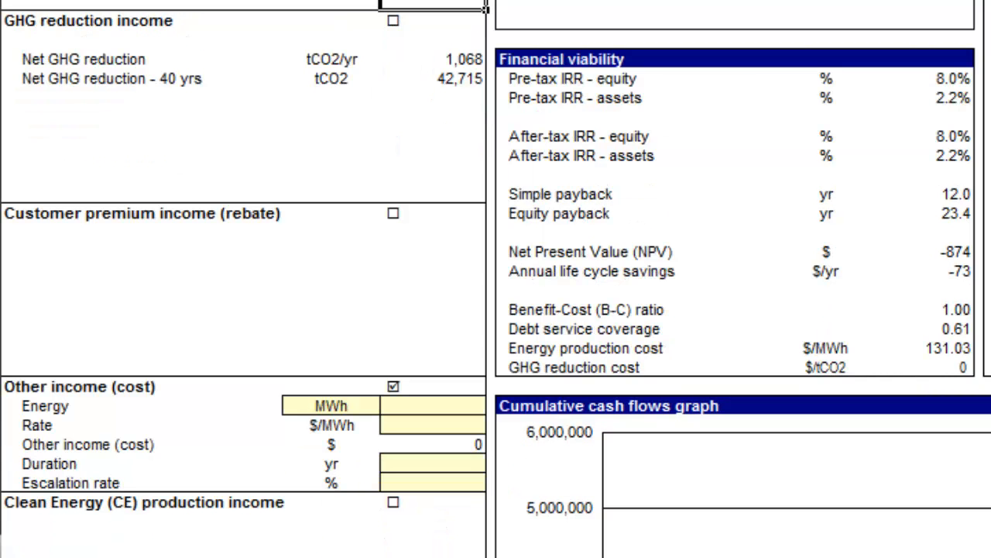
pyautogui.moveTo(561, 78); pyautogui.dragTo(932, 365)
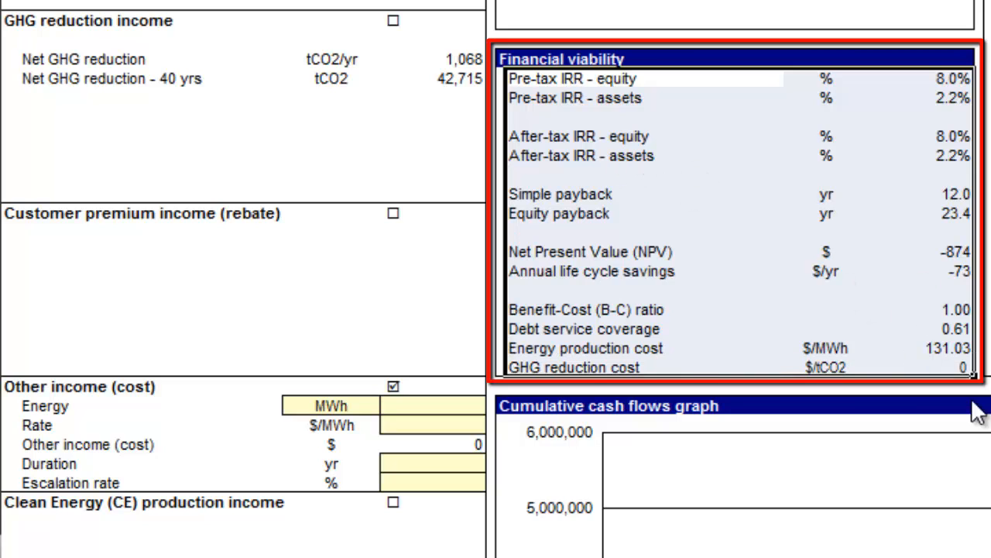
pyautogui.click(953, 79)
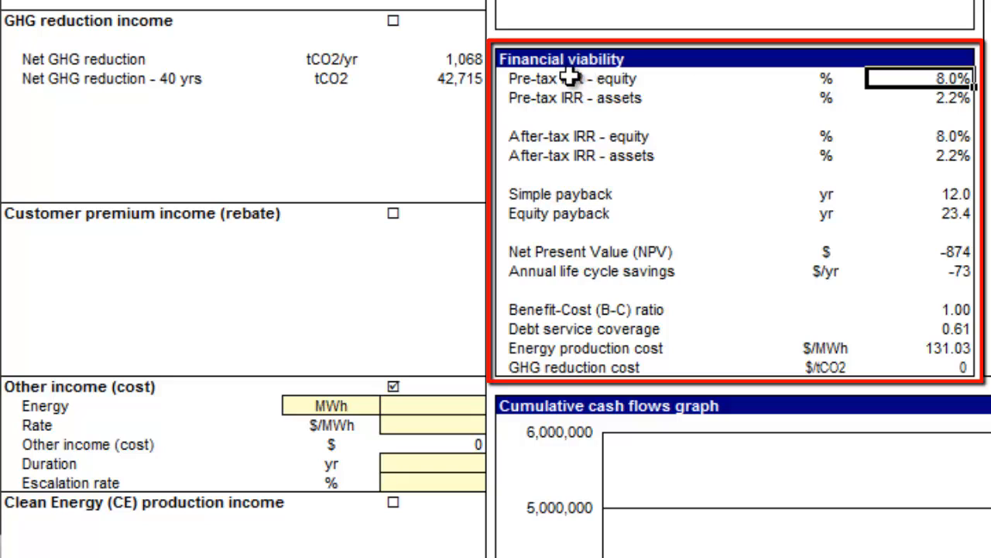
pyautogui.moveTo(570, 78); pyautogui.dragTo(965, 81)
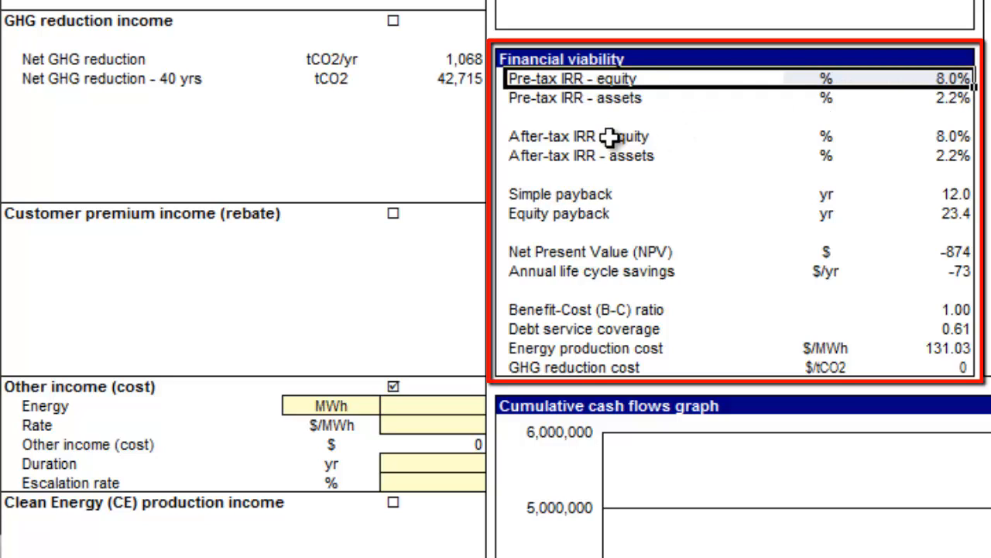
pyautogui.moveTo(612, 136); pyautogui.dragTo(958, 137)
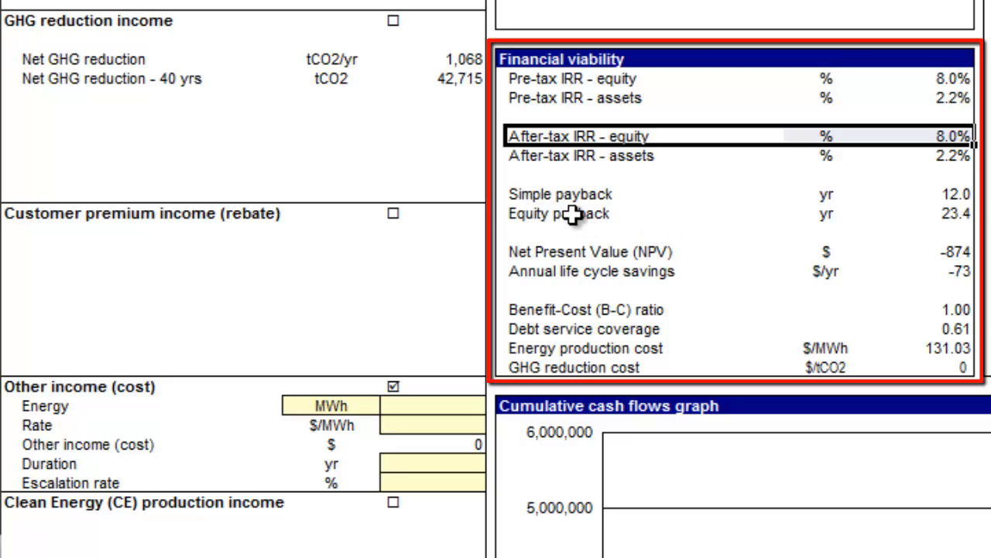
pyautogui.moveTo(578, 217); pyautogui.dragTo(947, 214)
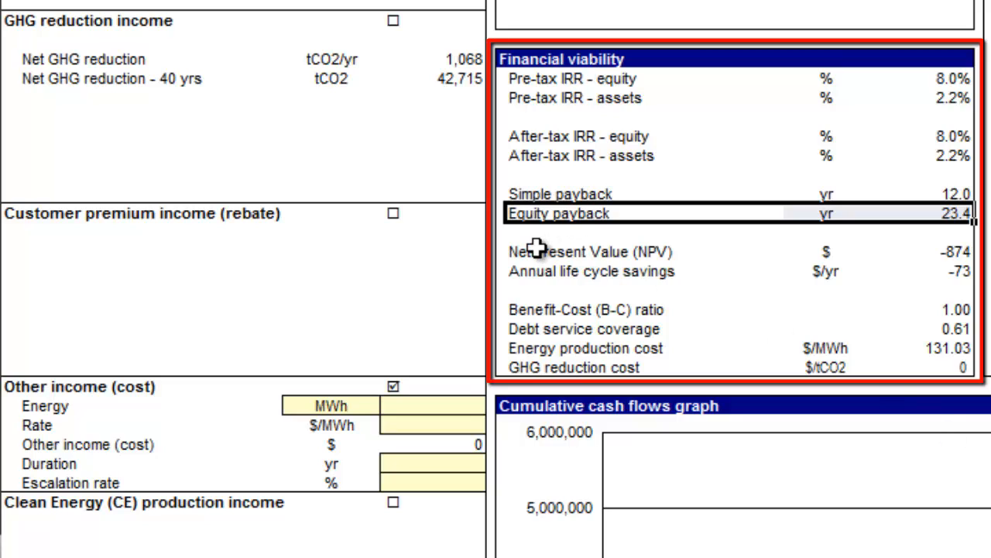
pyautogui.moveTo(536, 249); pyautogui.dragTo(917, 252)
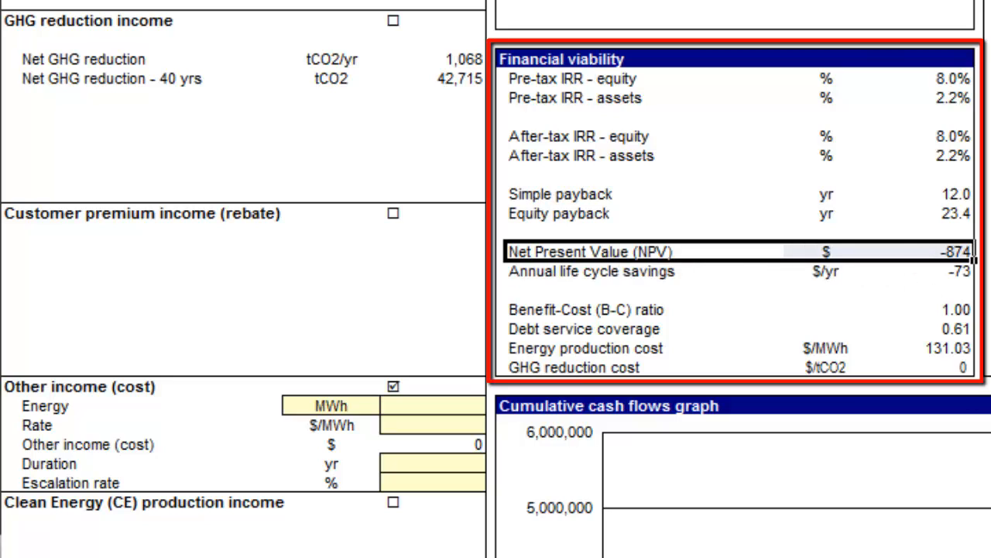
# Examine the benefit-cost ratio and the debt service coverage in the financial viability results
pyautogui.moveTo(535, 306); pyautogui.dragTo(922, 309)
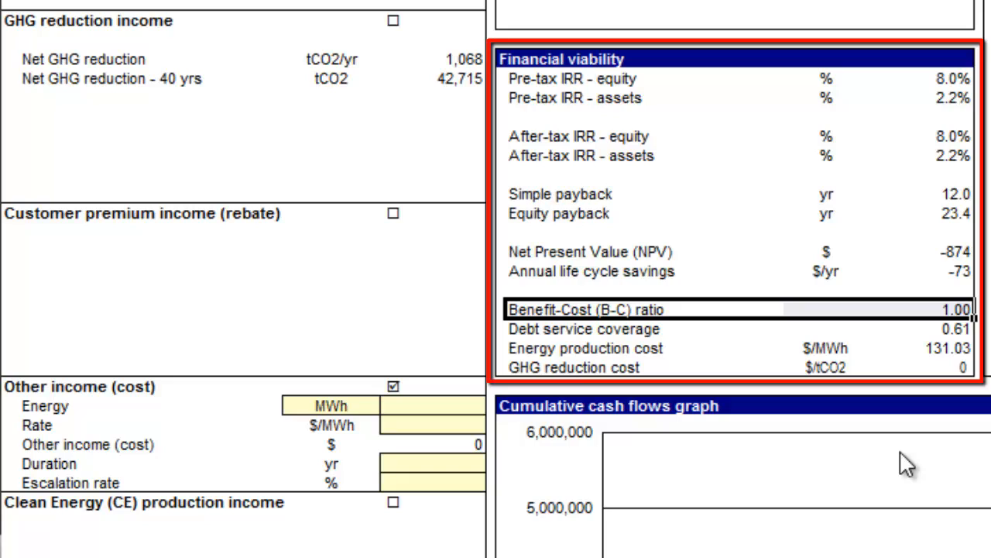
pyautogui.click(546, 329)
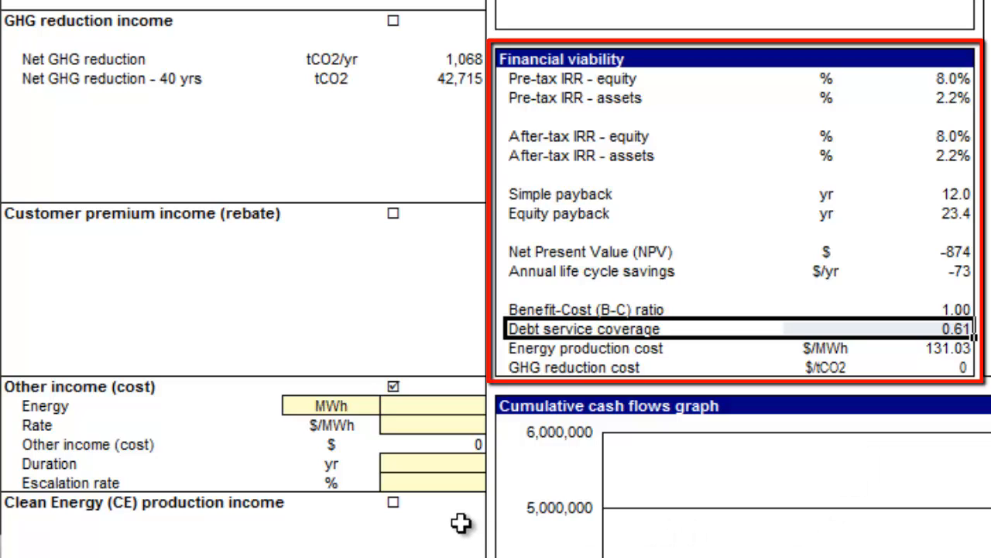
# Enable GHG reduction income with a credit rate of 10 $/tCO2, a credit duration of 40 years and a 0% escalation rate
pyautogui.click(388, 18)
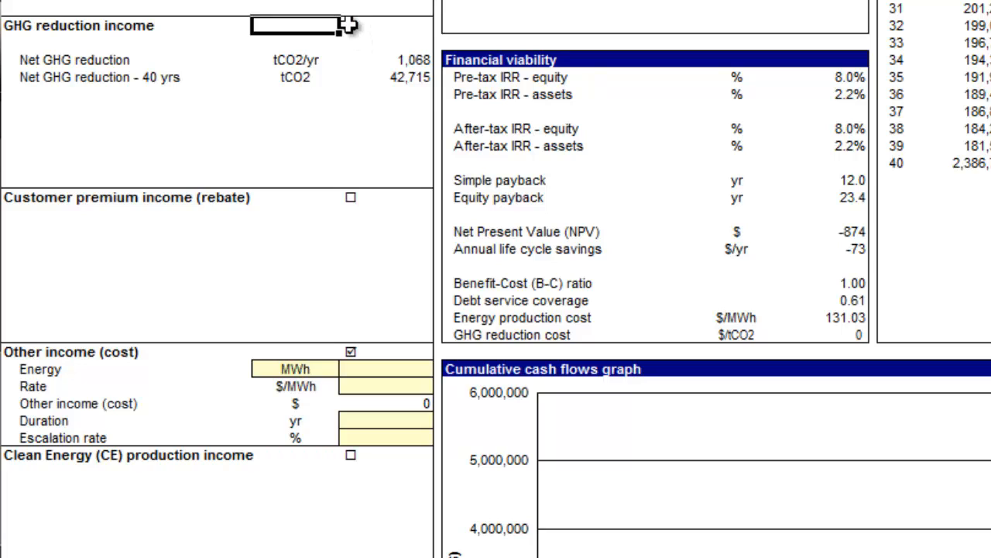
pyautogui.click(349, 26)
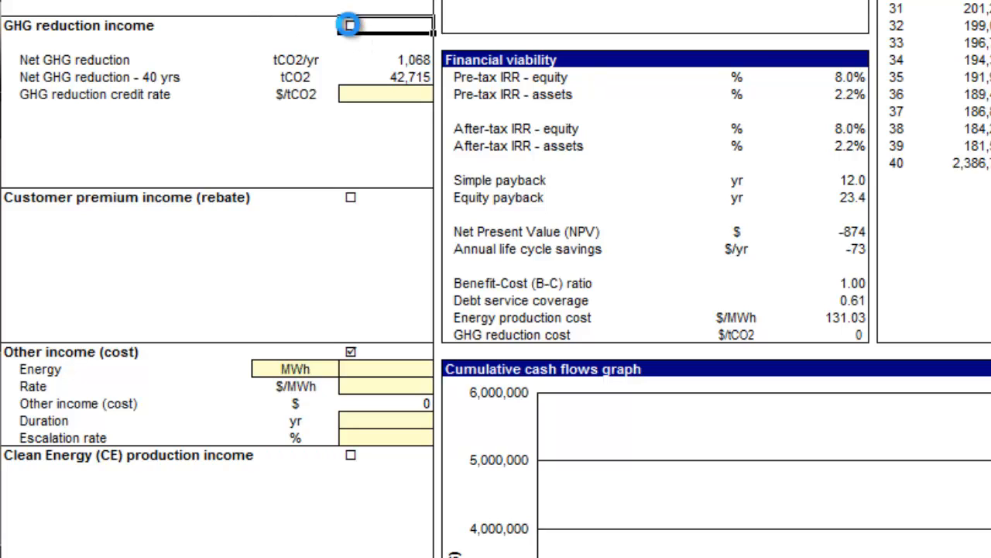
pyautogui.click(404, 96)
pyautogui.write('10')
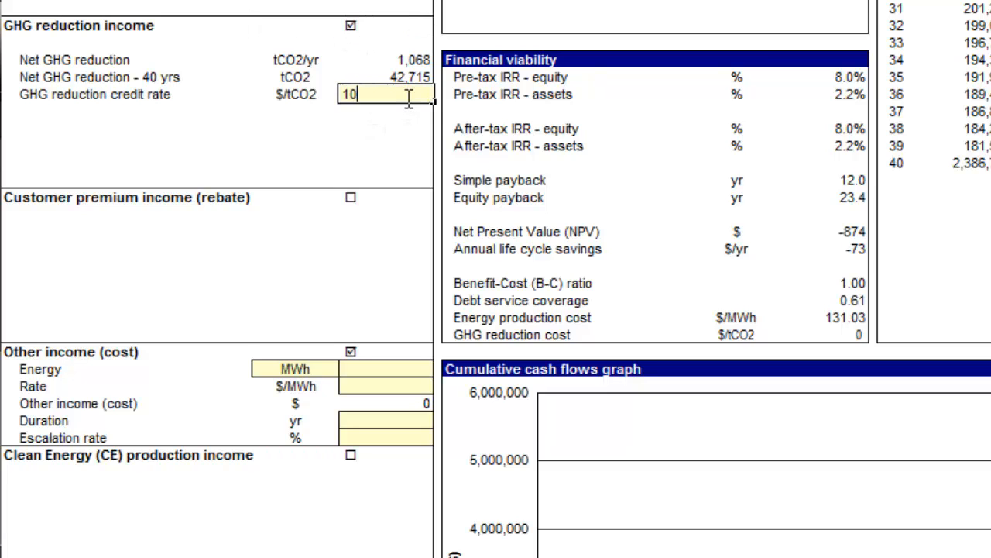
pyautogui.press('Return')
pyautogui.click(377, 128)
pyautogui.write('40')
pyautogui.press('Return')
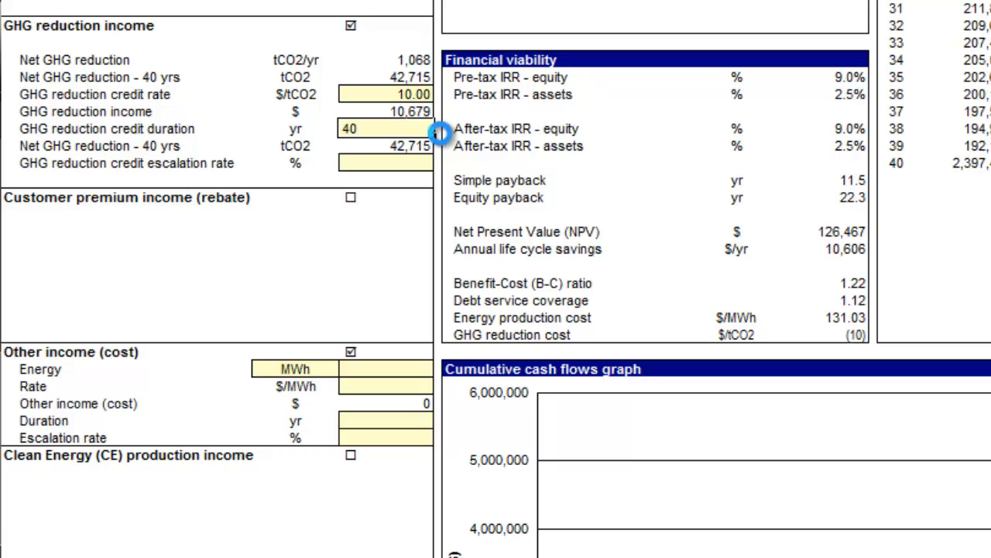
pyautogui.click(385, 162)
# Test the project's sensitivity to the GHG reduction credit rate by setting it to 20 $/tCO2 and finally to 30 $/tCO2
pyautogui.click(399, 94)
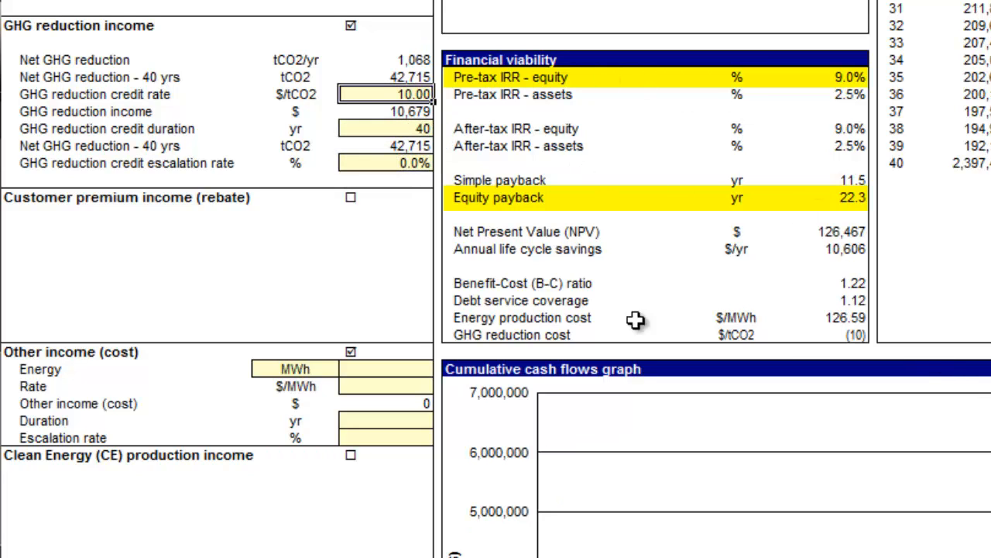
pyautogui.write('20')
pyautogui.press('Return')
pyautogui.click(367, 92)
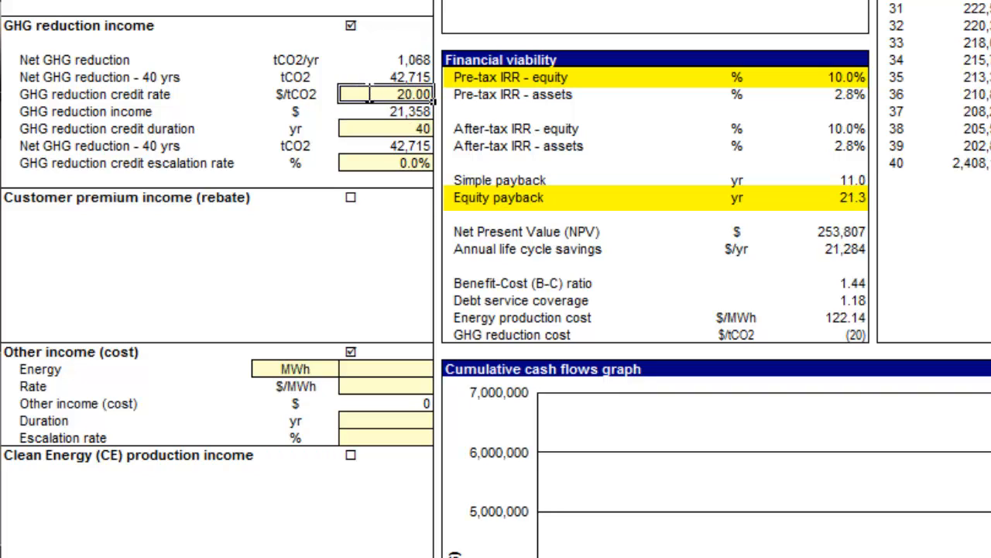
pyautogui.write('30')
pyautogui.press('Return')
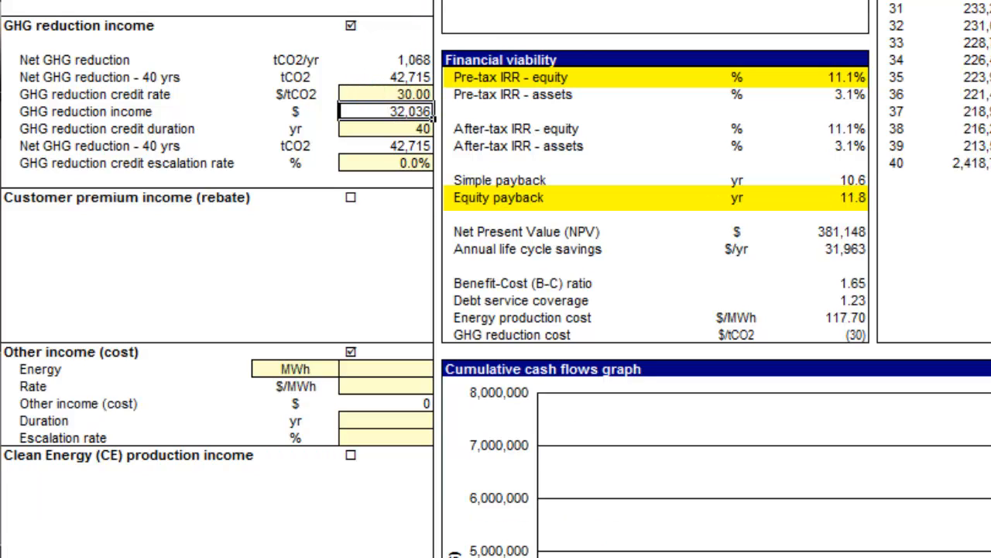